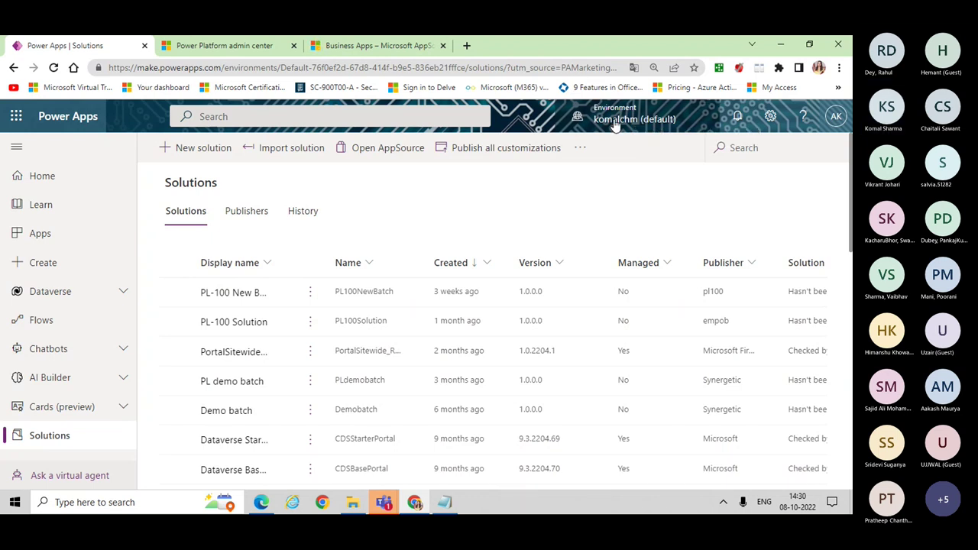
Step: Open and dismiss Power Apps settings, then switch to the admin center's PL900 Test audit settings
click(770, 118)
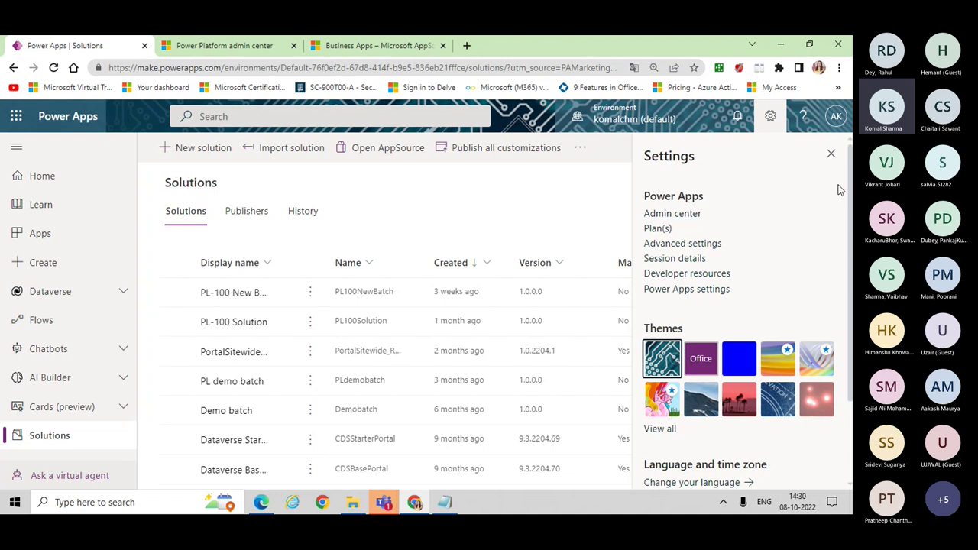
click(833, 156)
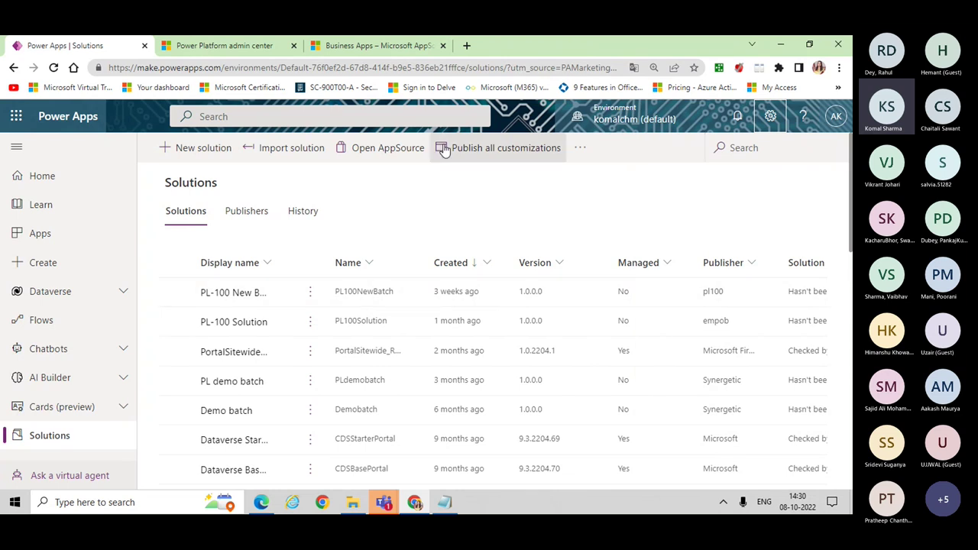
click(209, 48)
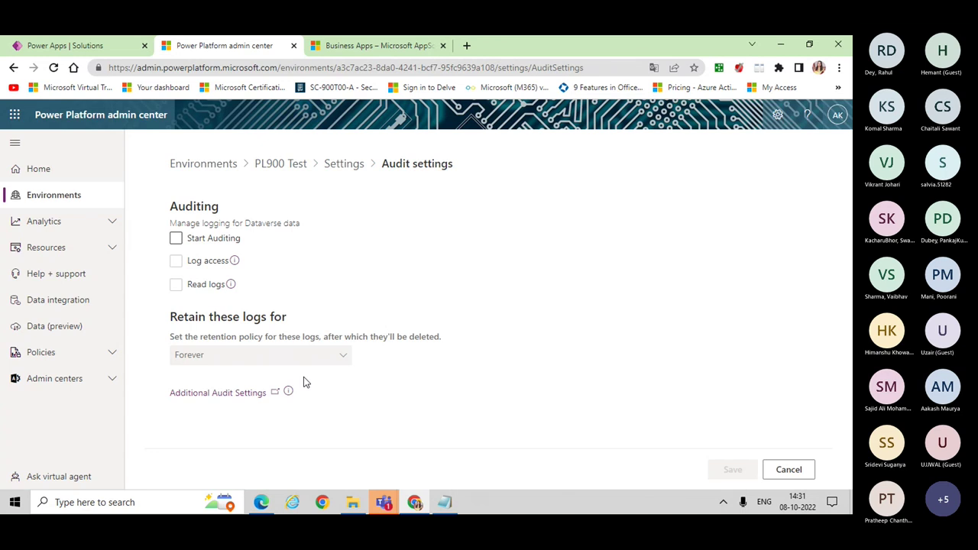
Step: Show the Environments list with PL900 Test, Project One and the default environment
click(47, 200)
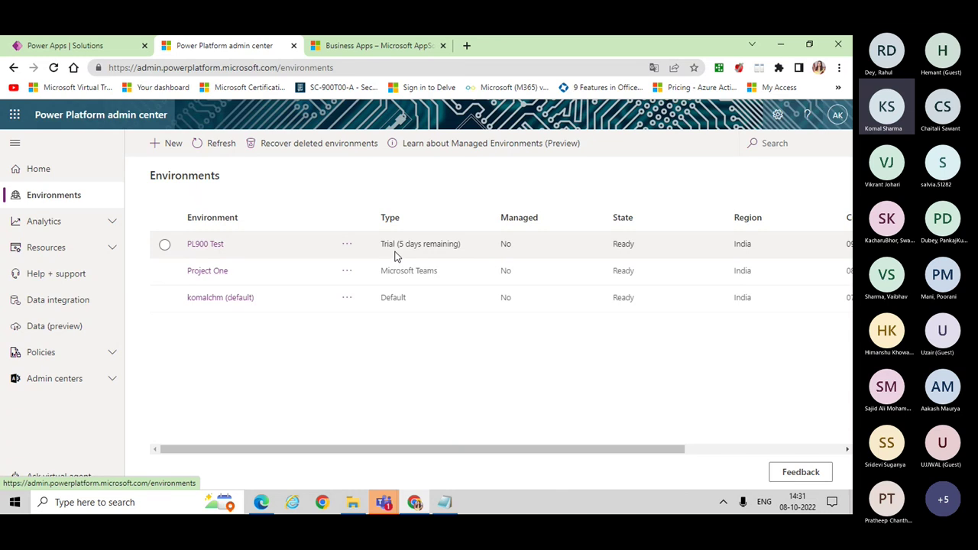
Step: Delete the PL900 Test environment, entering 'PL900 Test' as the confirmation name
click(165, 245)
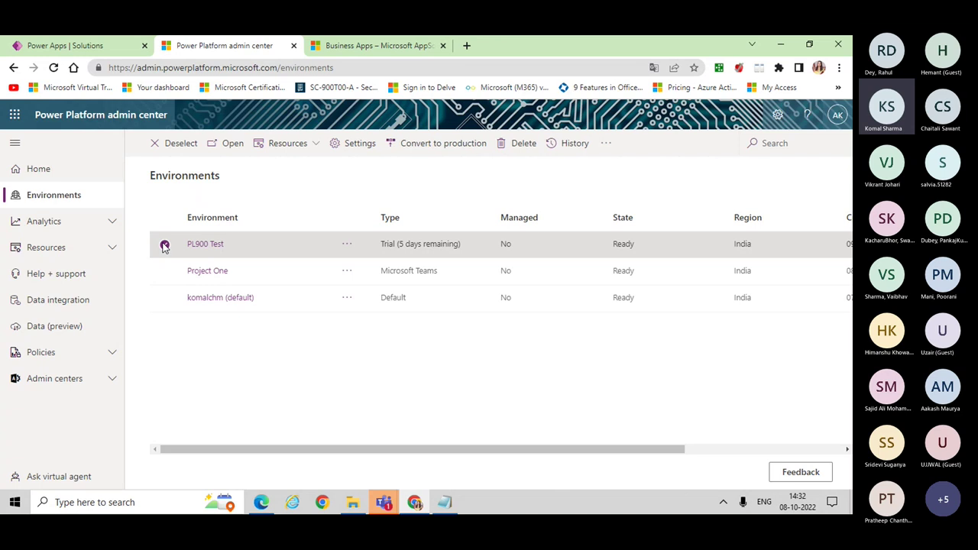
click(517, 144)
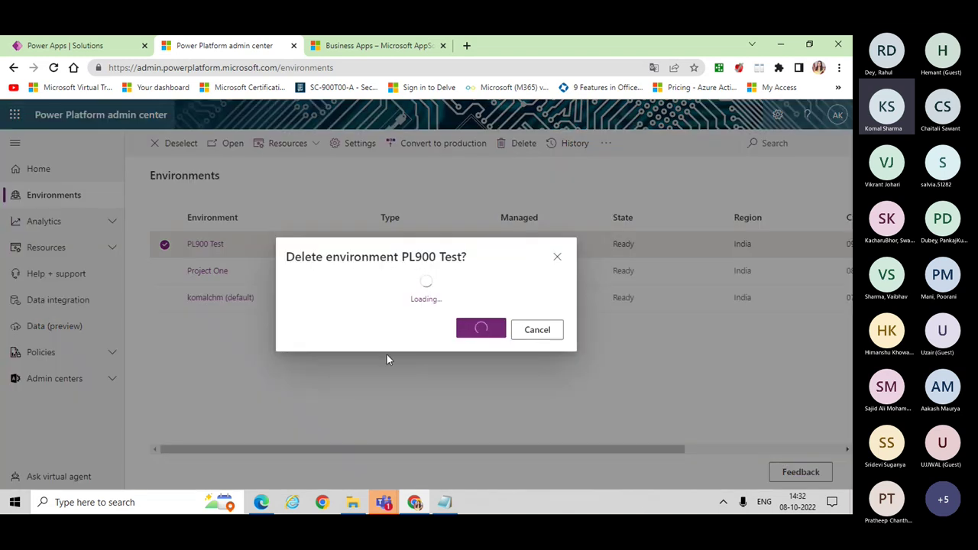
click(363, 350)
text(PL9)
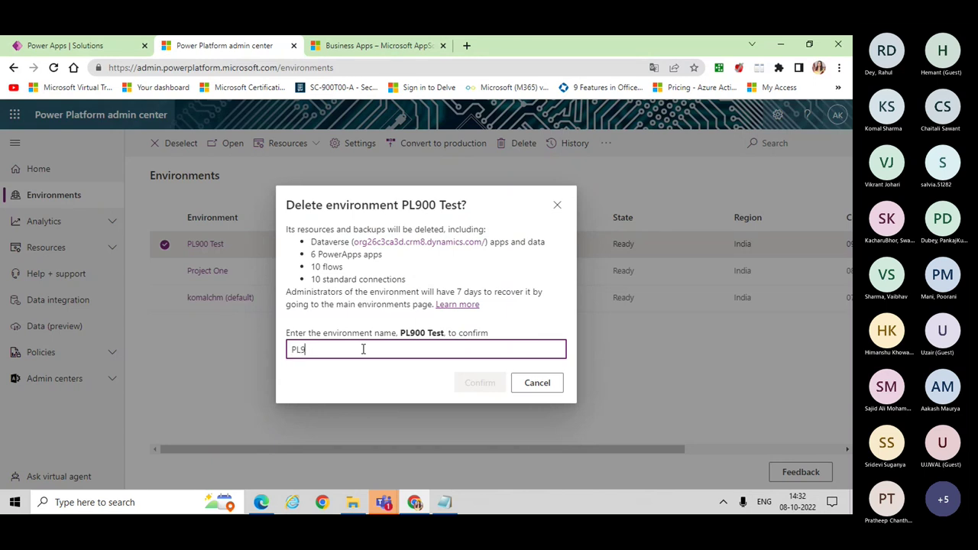
text(00 Test)
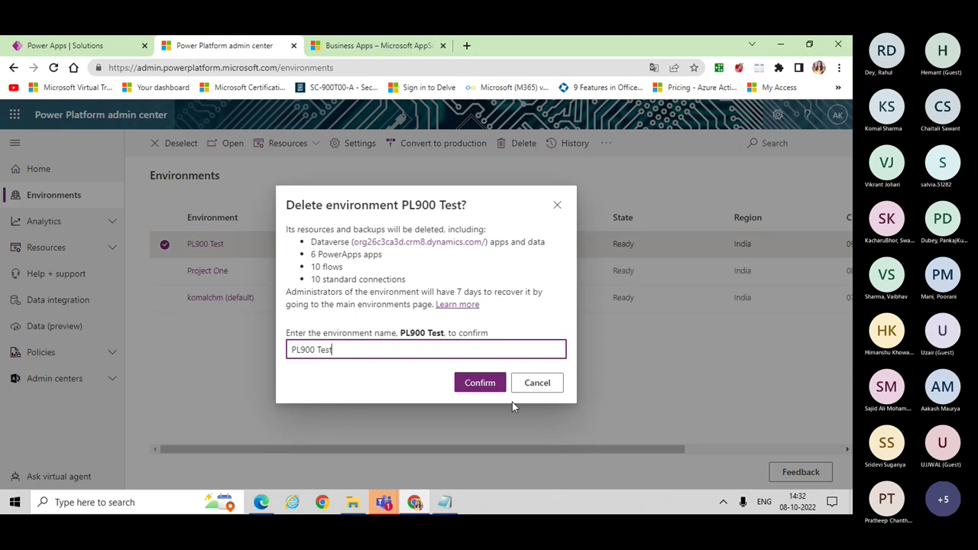
click(479, 386)
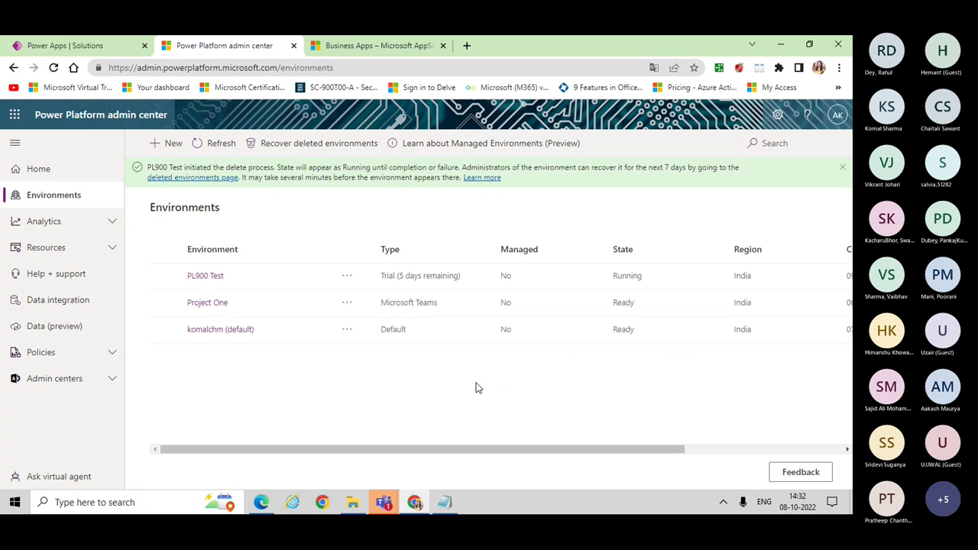
Step: Refresh the environments list repeatedly to check the deletion, then start a new environment
click(223, 144)
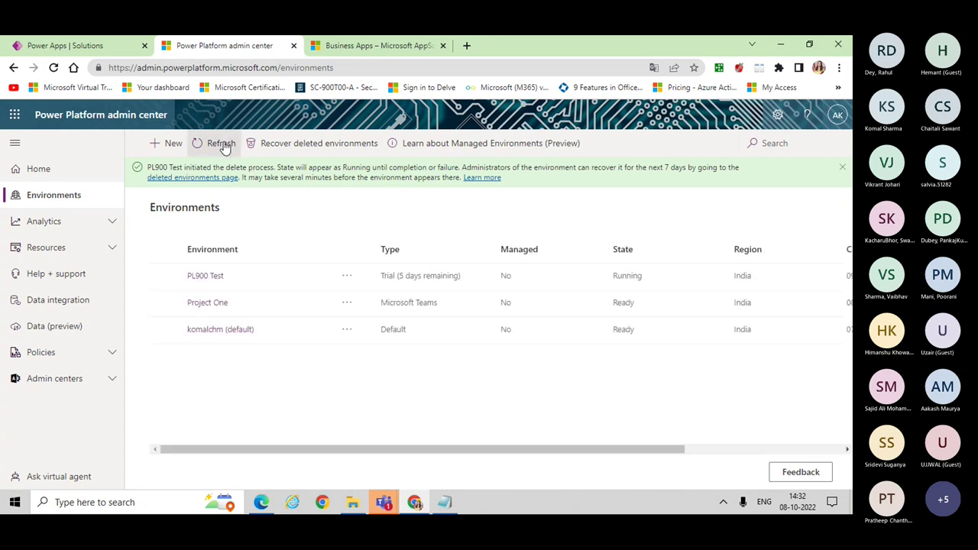
click(223, 145)
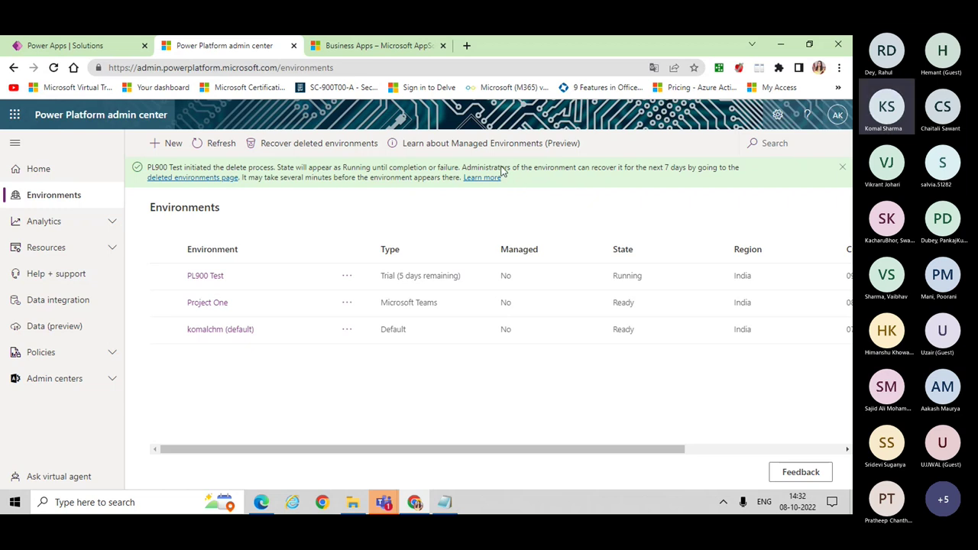
click(212, 146)
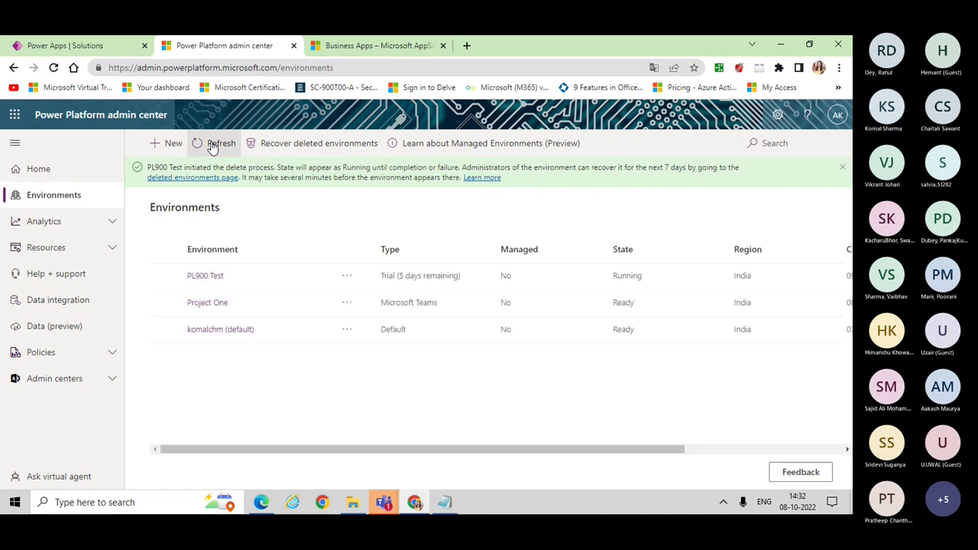
click(213, 145)
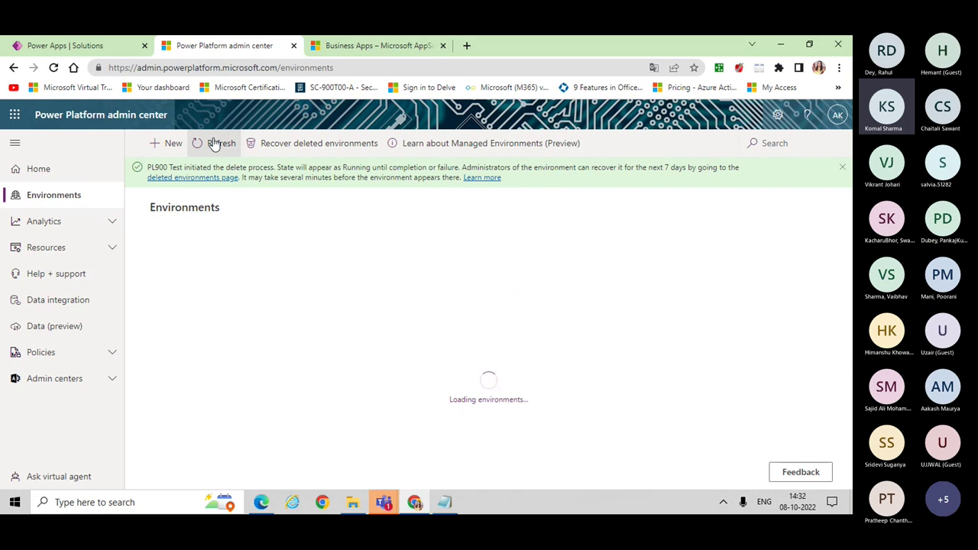
click(214, 144)
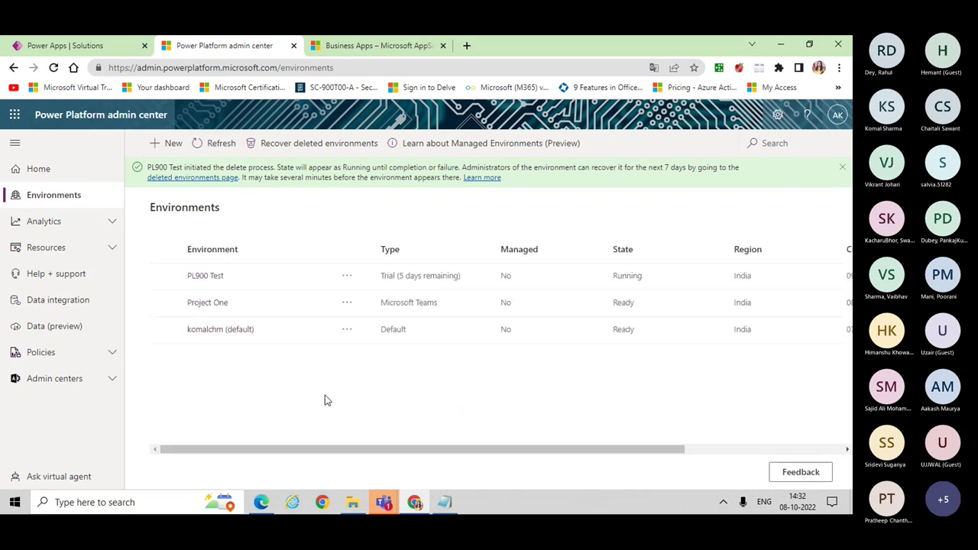
click(208, 143)
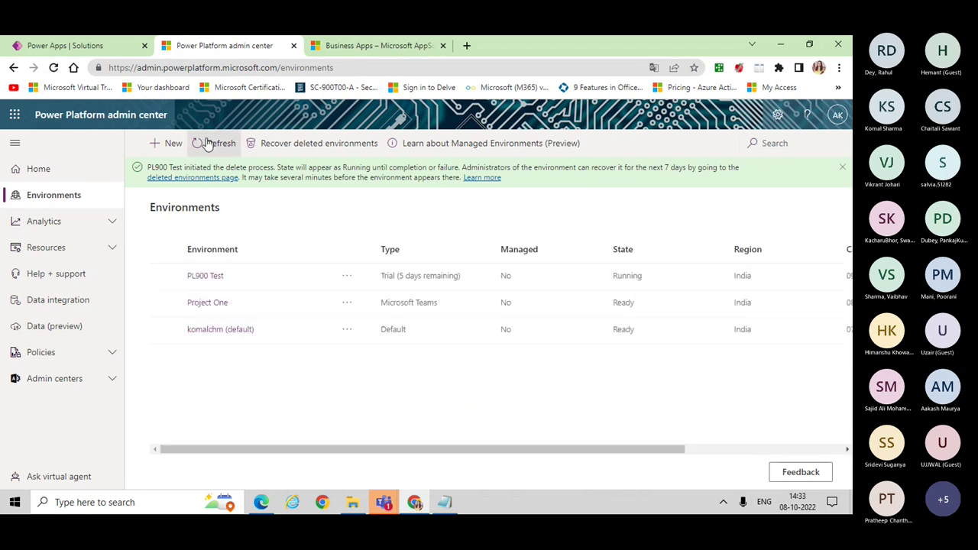
click(154, 145)
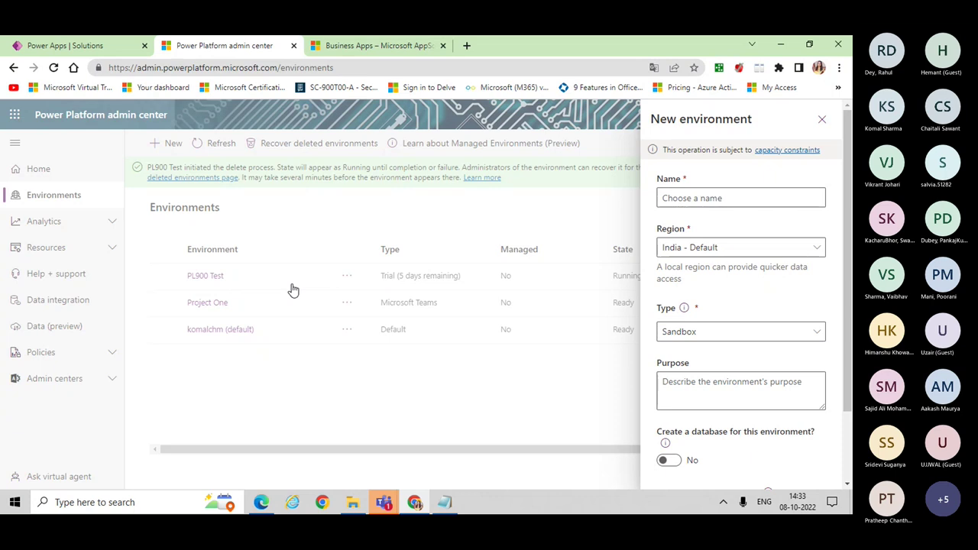
Step: Name the new environment PL200 and keep the region India - Default
click(719, 201)
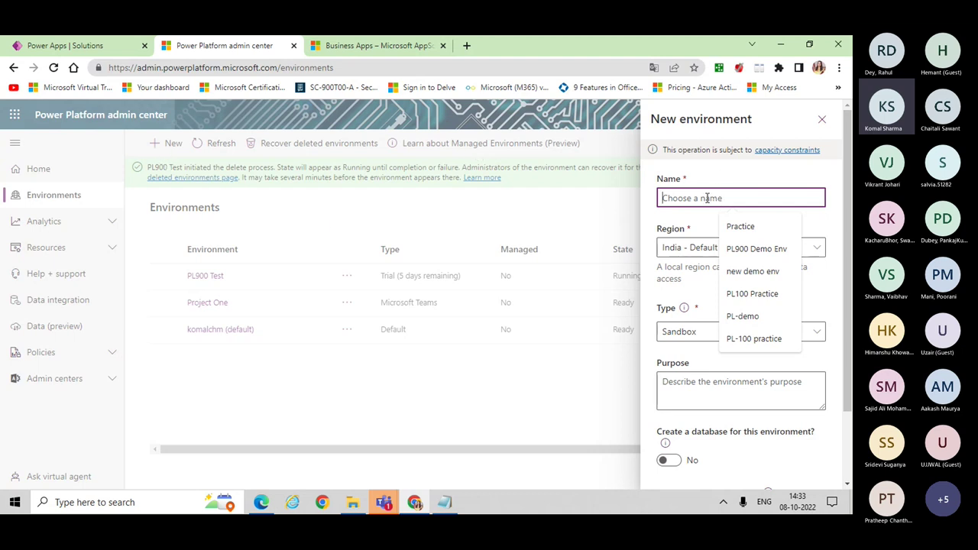
text(PL)
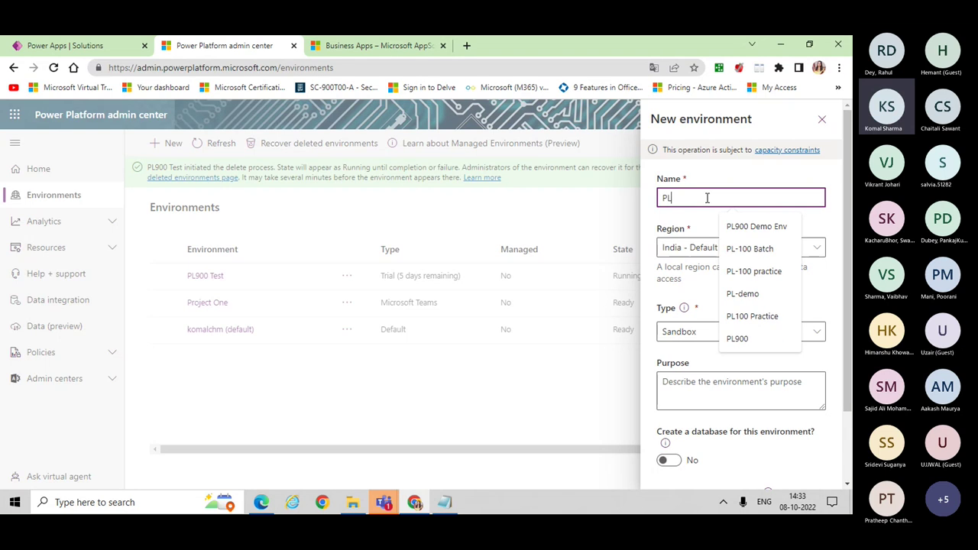
text(200)
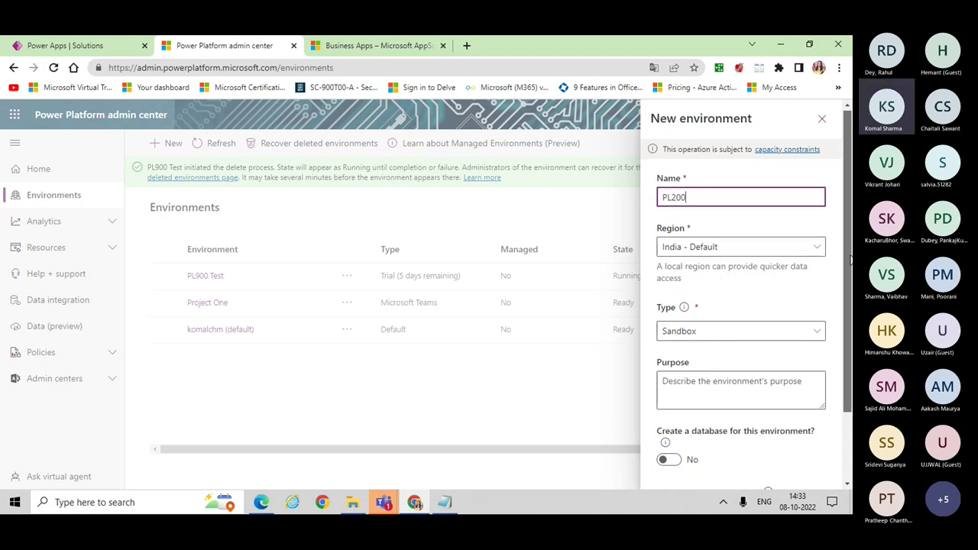
scroll(849, 306, down, 1)
scroll(848, 313, down, 1)
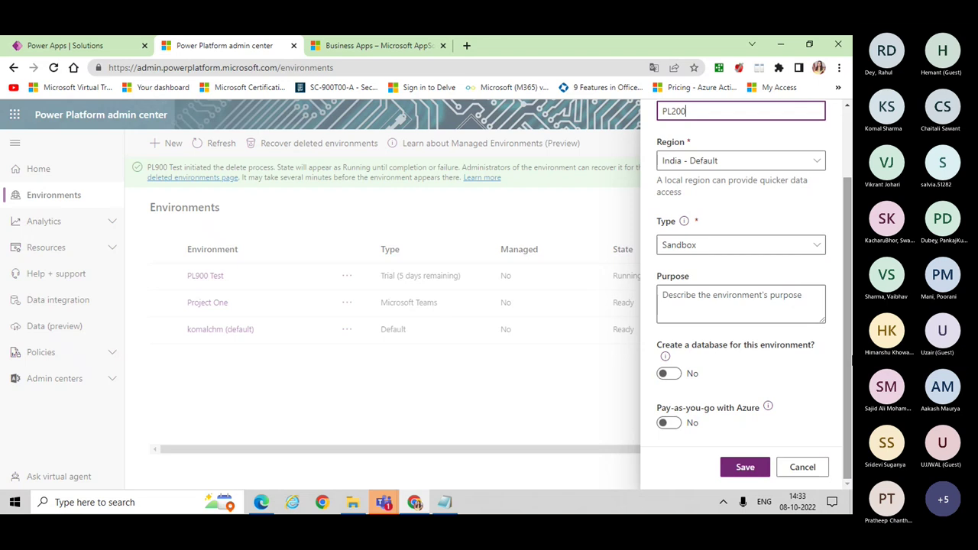
click(765, 167)
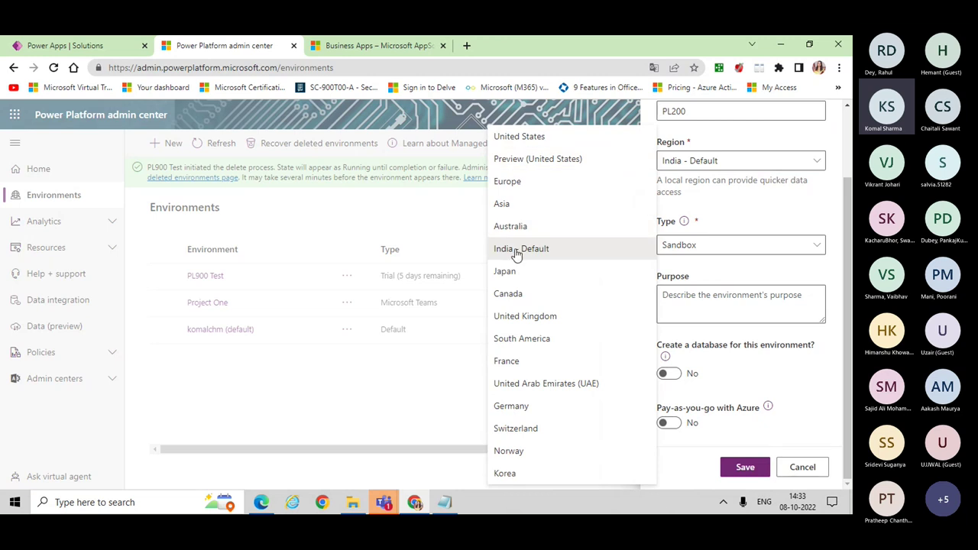
click(518, 254)
Step: Make it a Trial environment with a database and continue to database settings
click(762, 252)
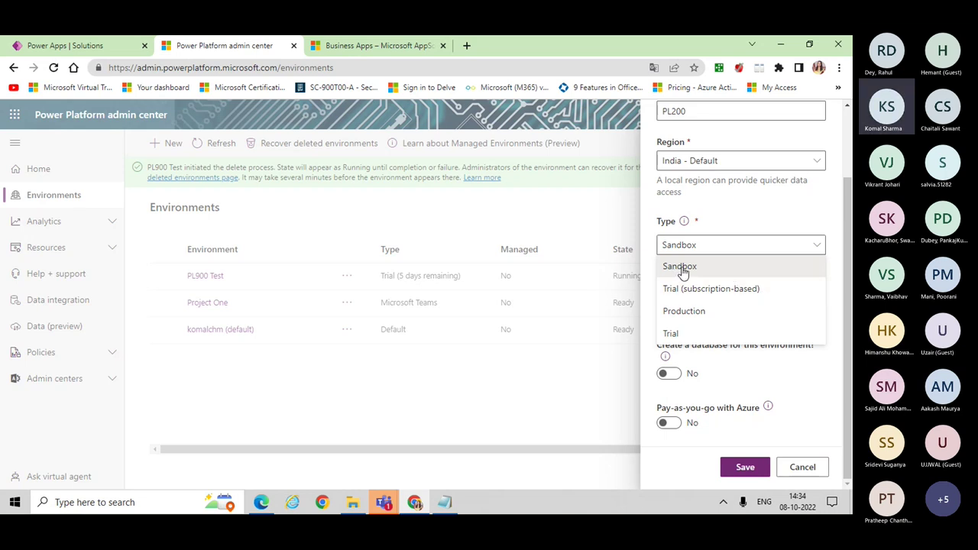
click(678, 335)
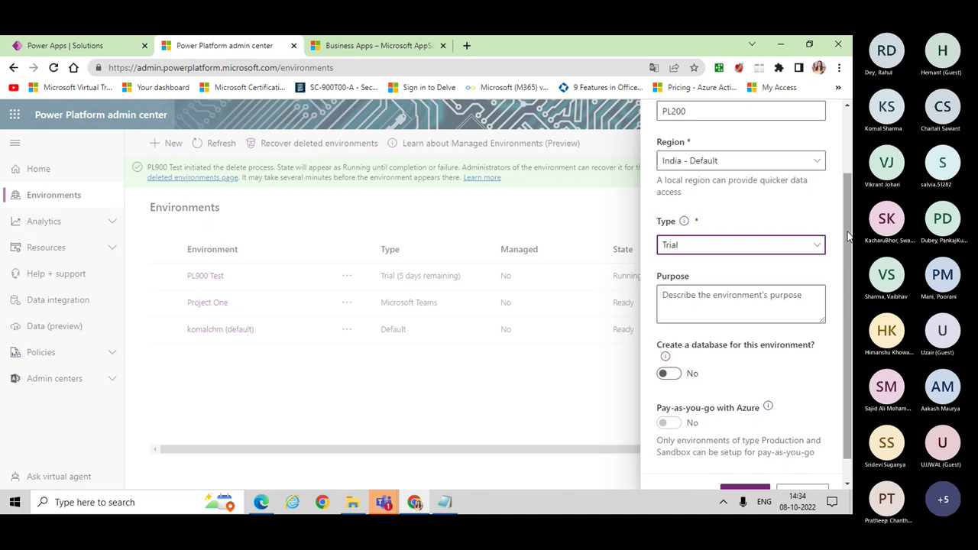
scroll(810, 420, down, 2)
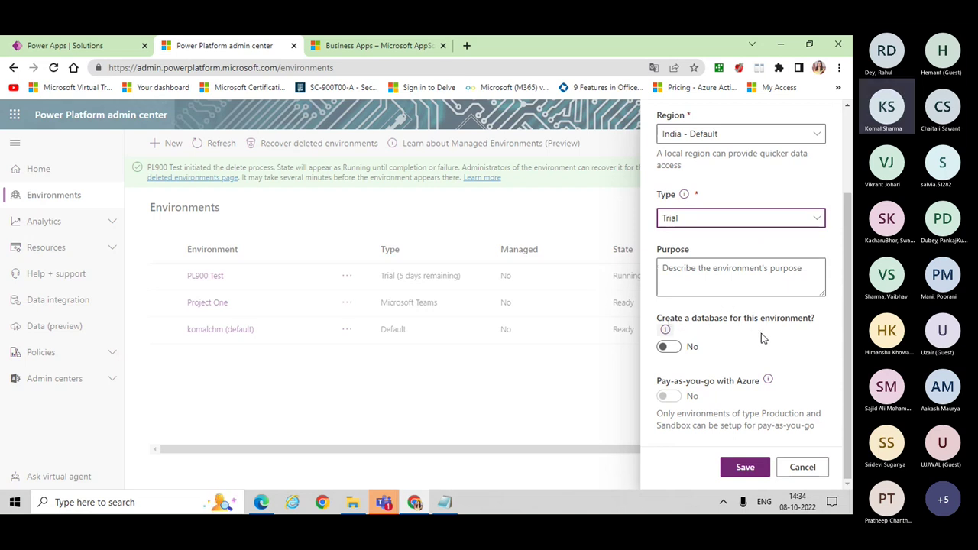
click(666, 347)
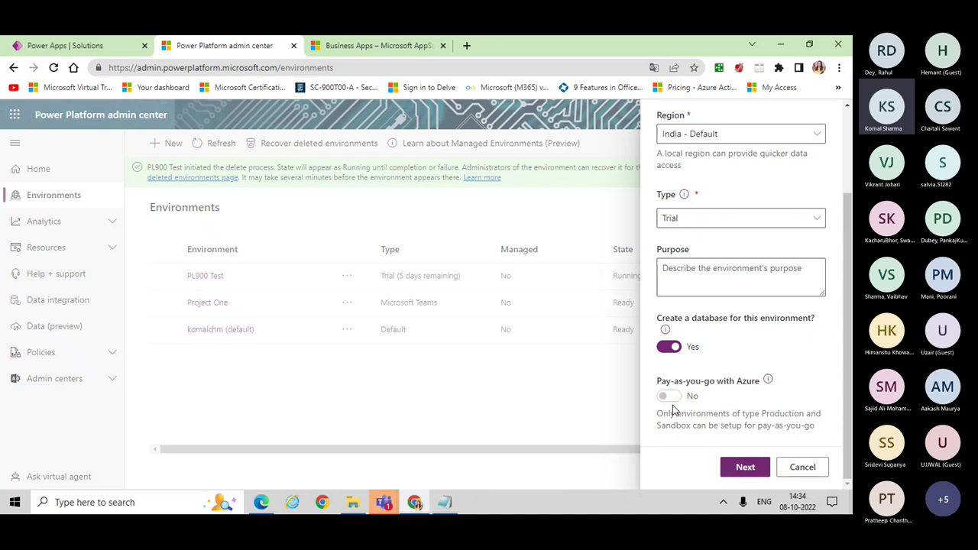
click(751, 472)
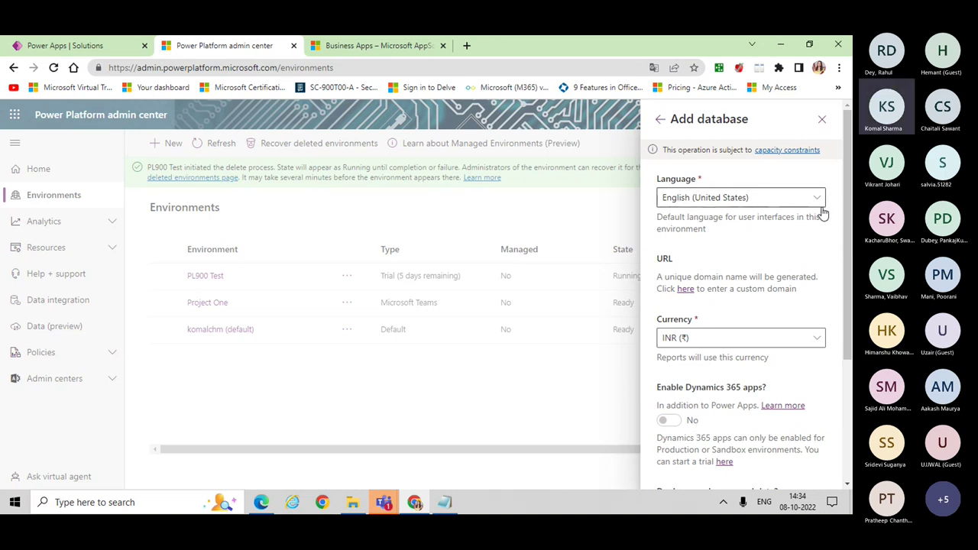
Step: Enable sample apps and data, leave security groups unrestricted, and save the PL200 environment
drag(850, 319, 850, 438)
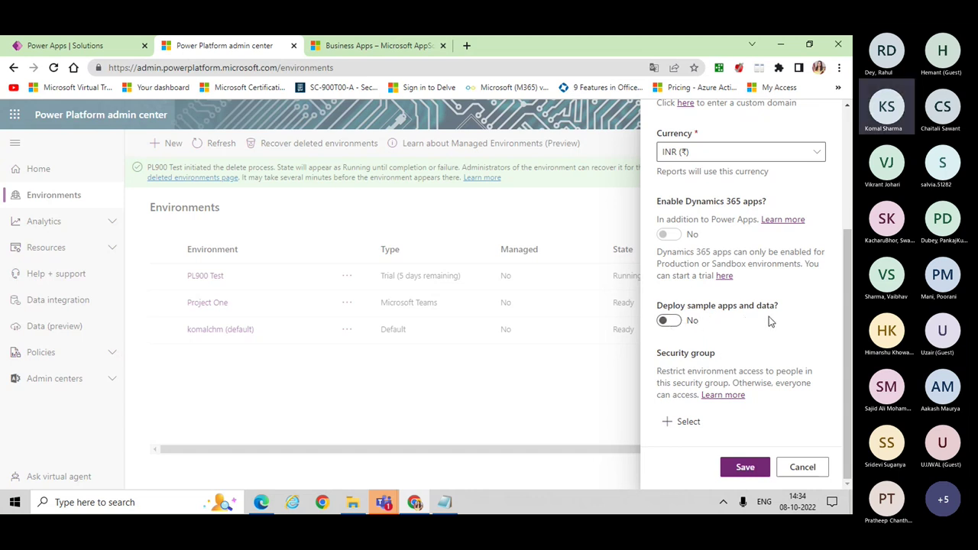
click(673, 325)
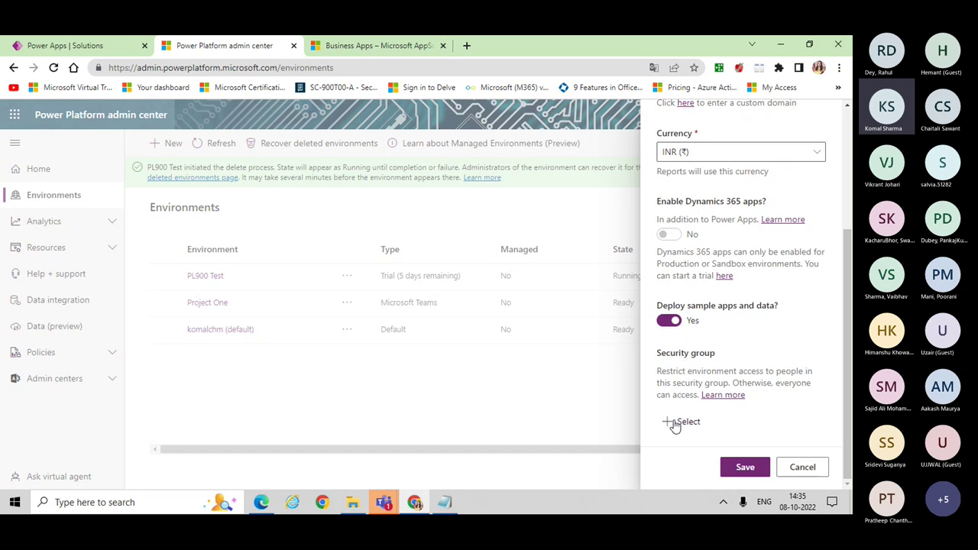
click(674, 425)
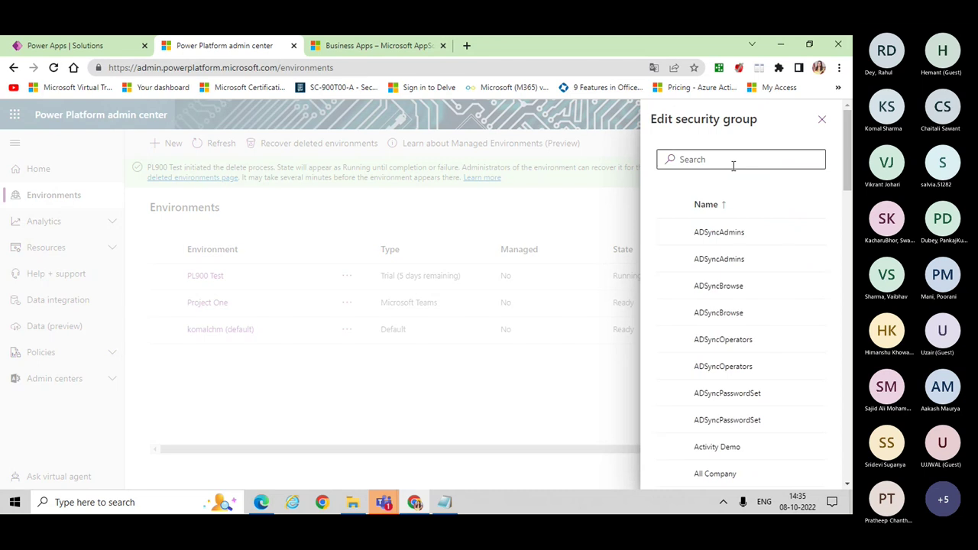
click(823, 123)
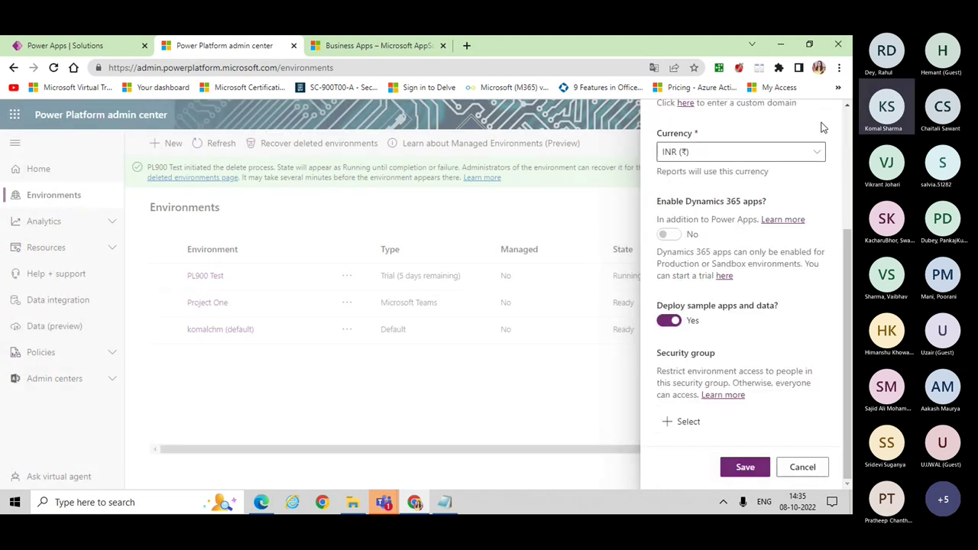
click(751, 471)
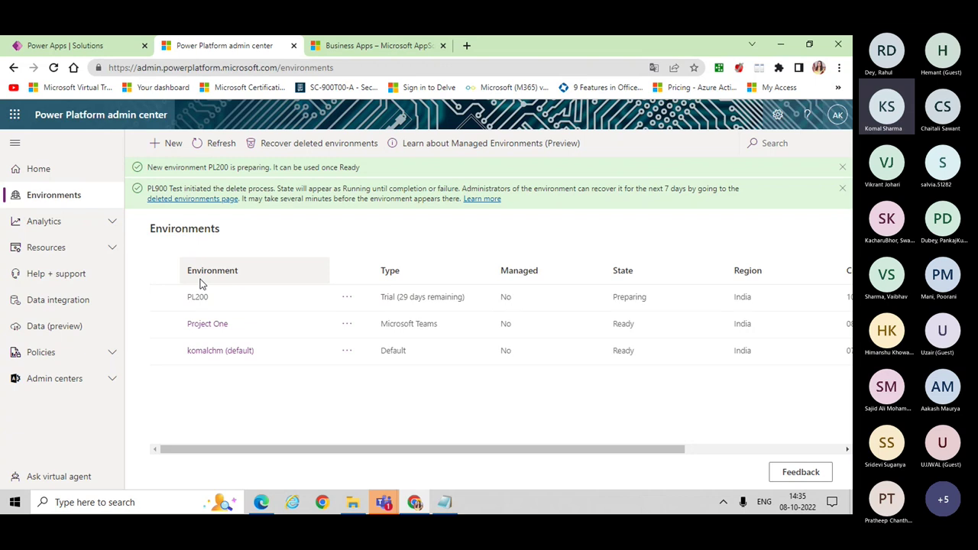
Step: Return to the Power Apps Solutions page and reload it
click(104, 48)
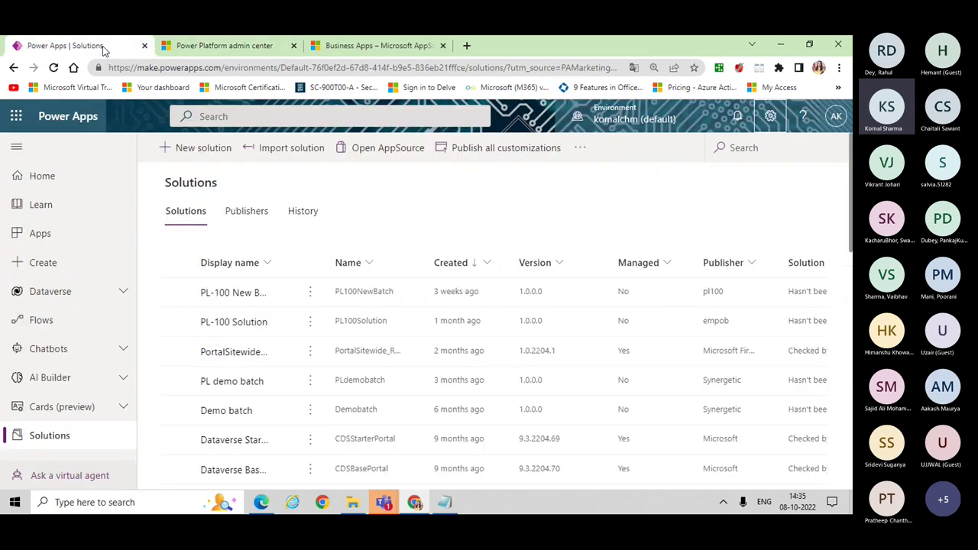
click(603, 122)
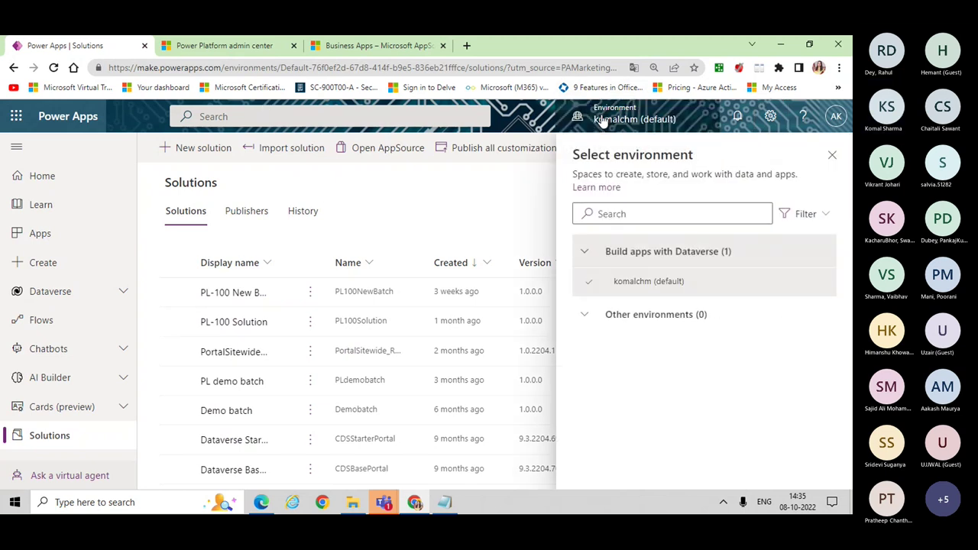
click(833, 158)
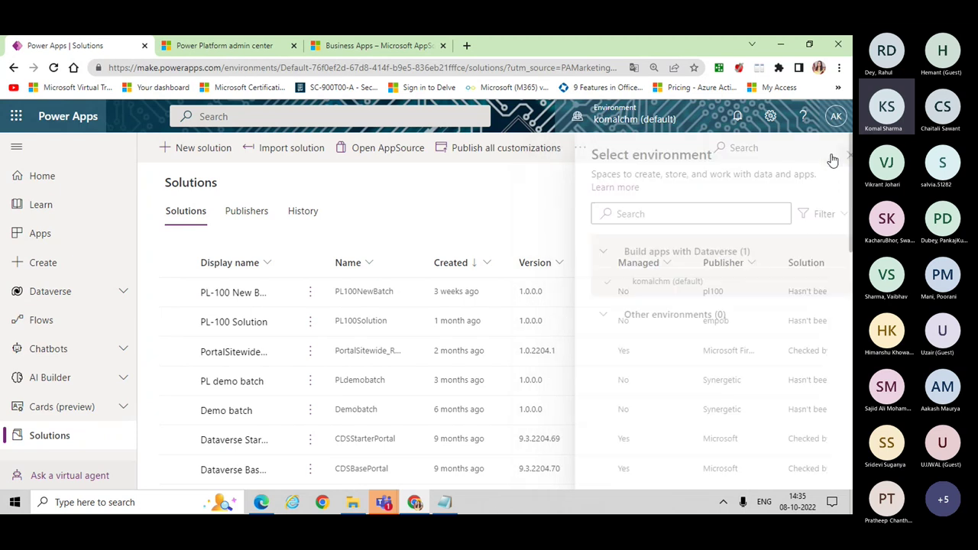
click(53, 67)
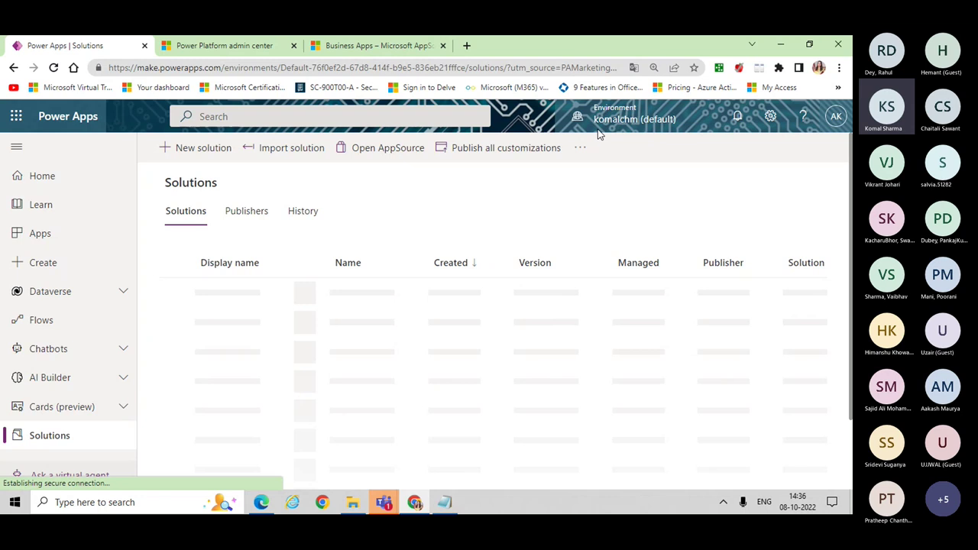
Step: Confirm the environment picker lists only the default environment, then return to the admin center
click(623, 122)
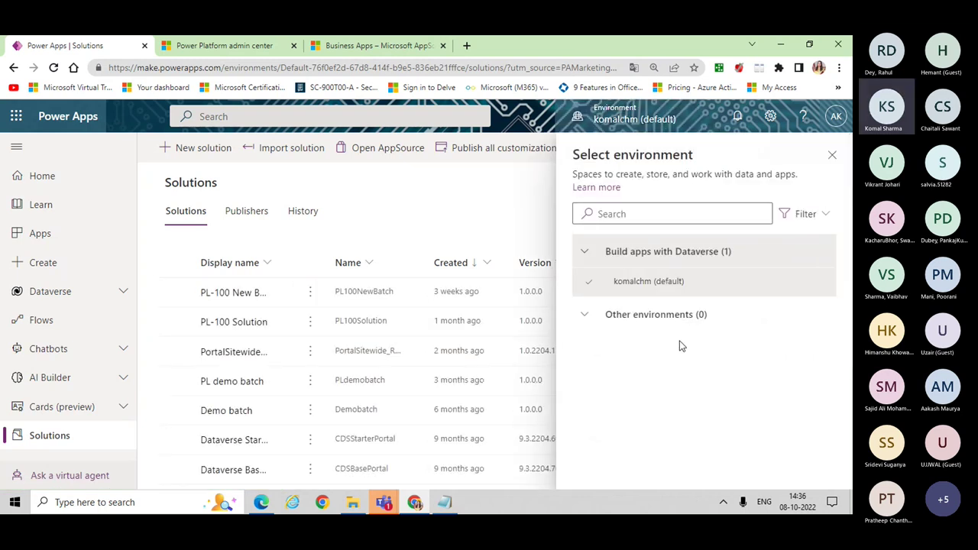
mouse_move(603, 299)
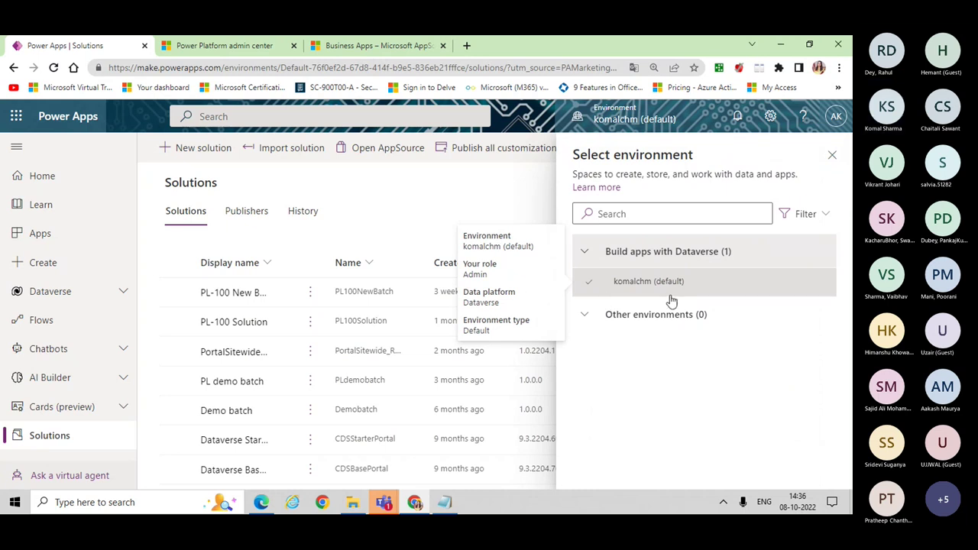
click(586, 315)
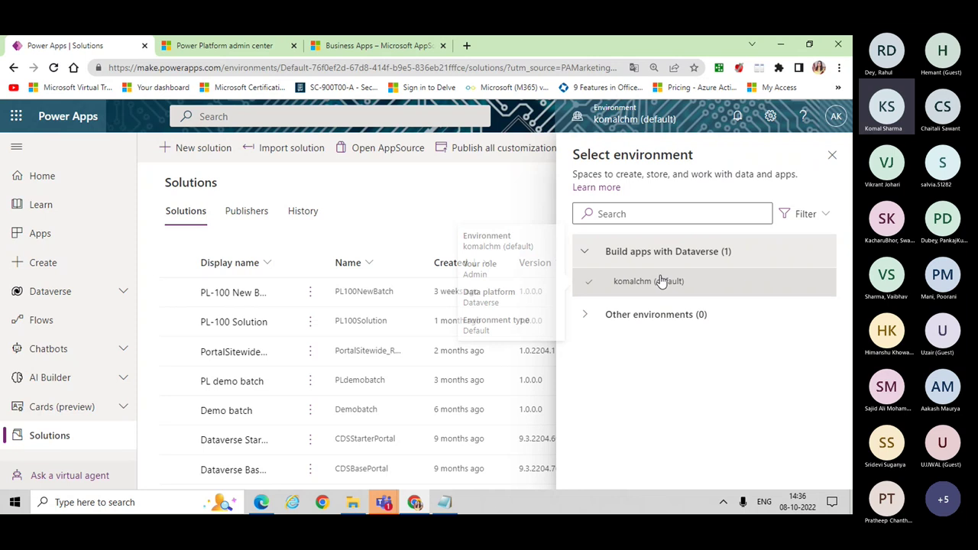
click(214, 48)
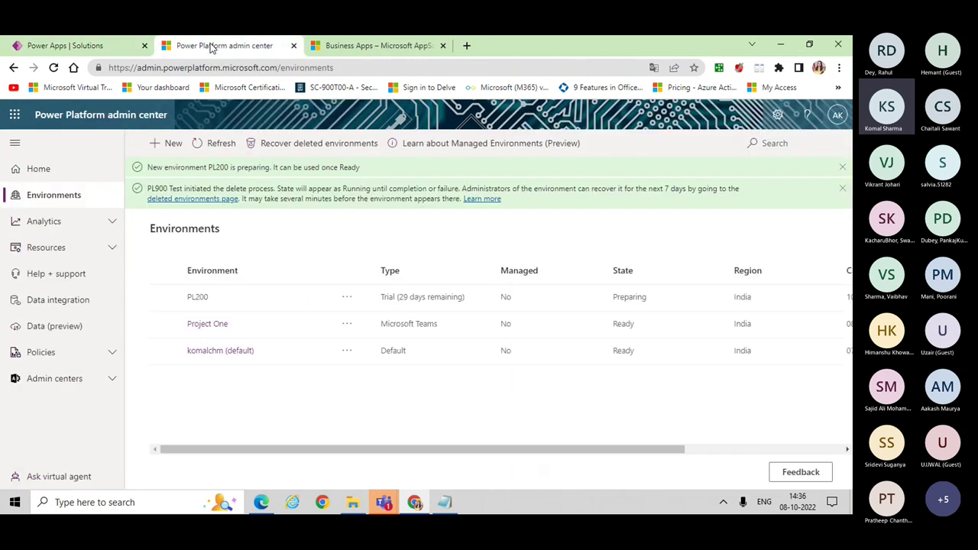
Step: Refresh the environments list until PL200 shows as Ready
click(218, 147)
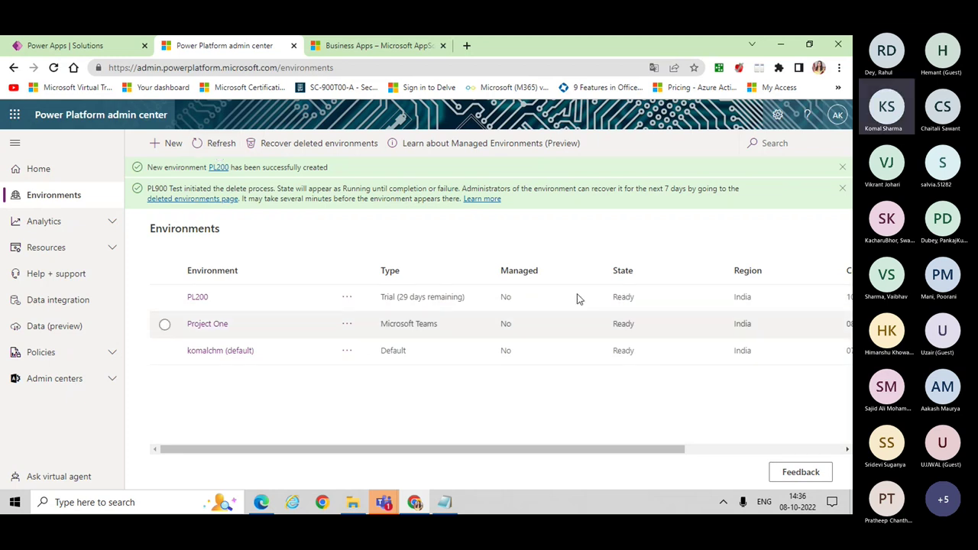
Step: Go back to Power Apps Solutions and reload the page
click(97, 51)
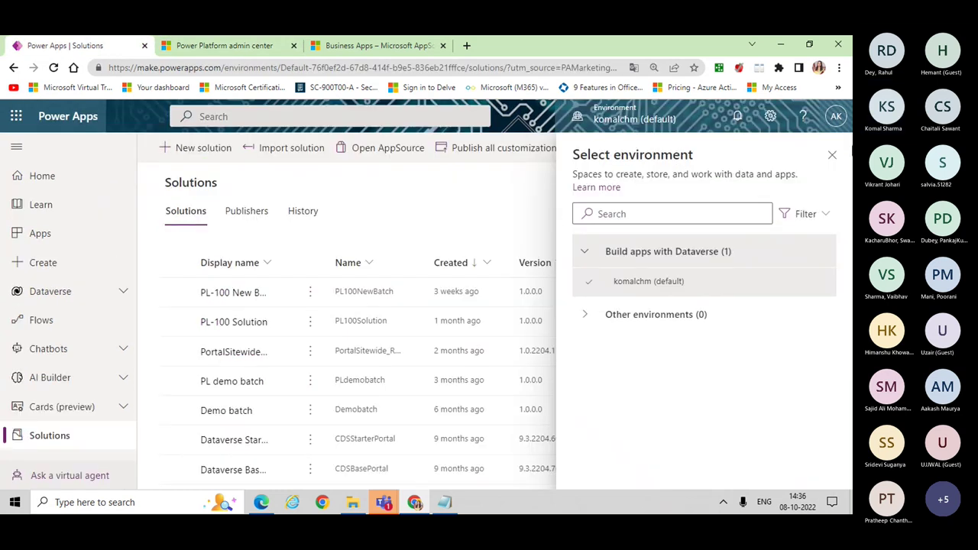
click(832, 155)
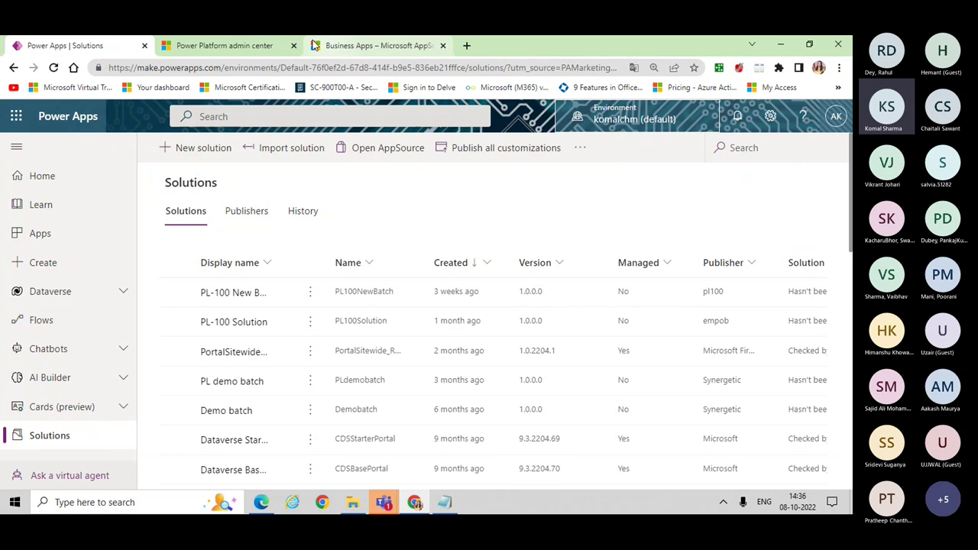
click(54, 68)
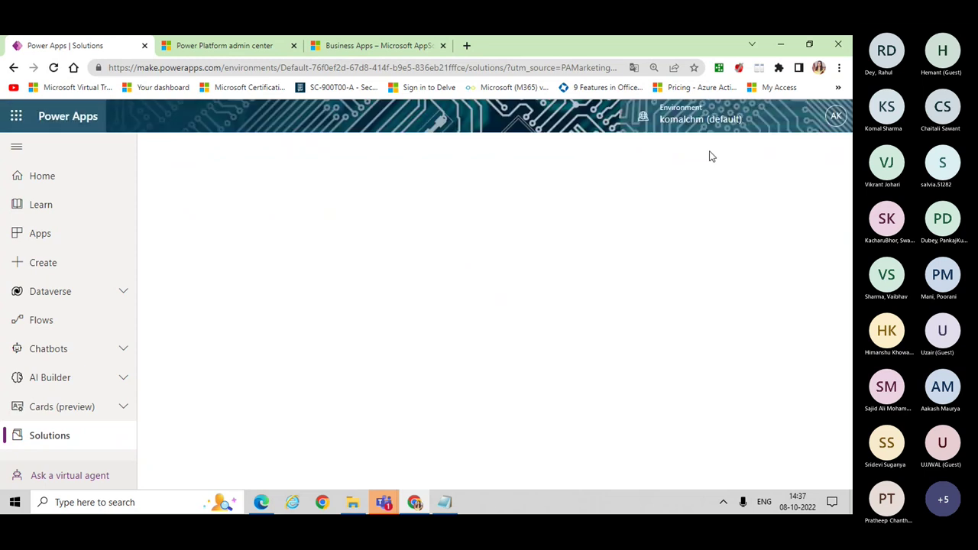
Step: Check the environment picker, still without PL200, then switch back to the admin center
click(692, 117)
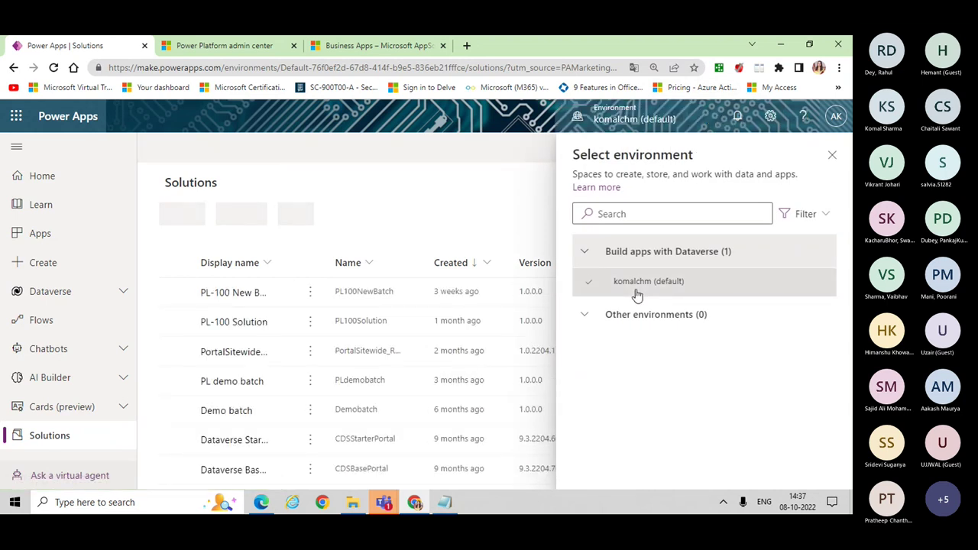
mouse_move(637, 296)
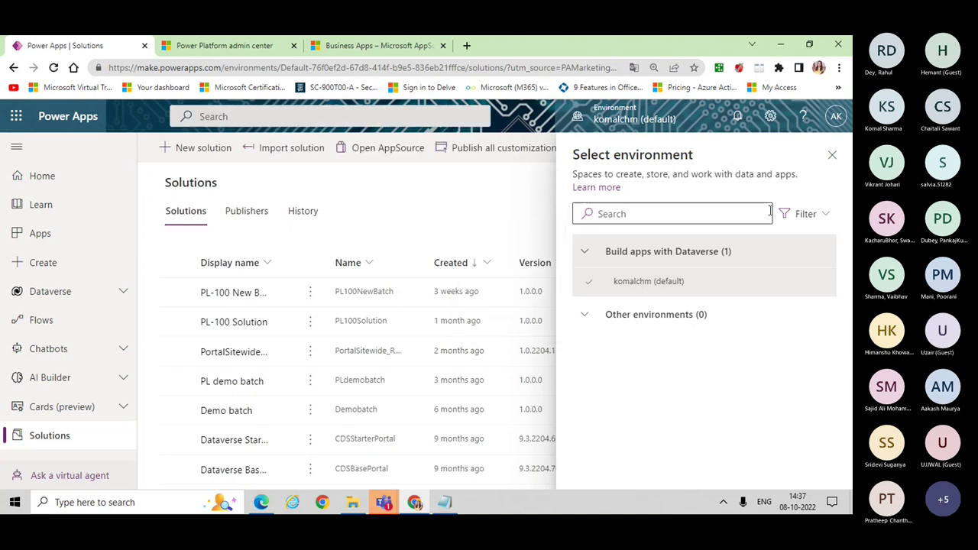
click(833, 155)
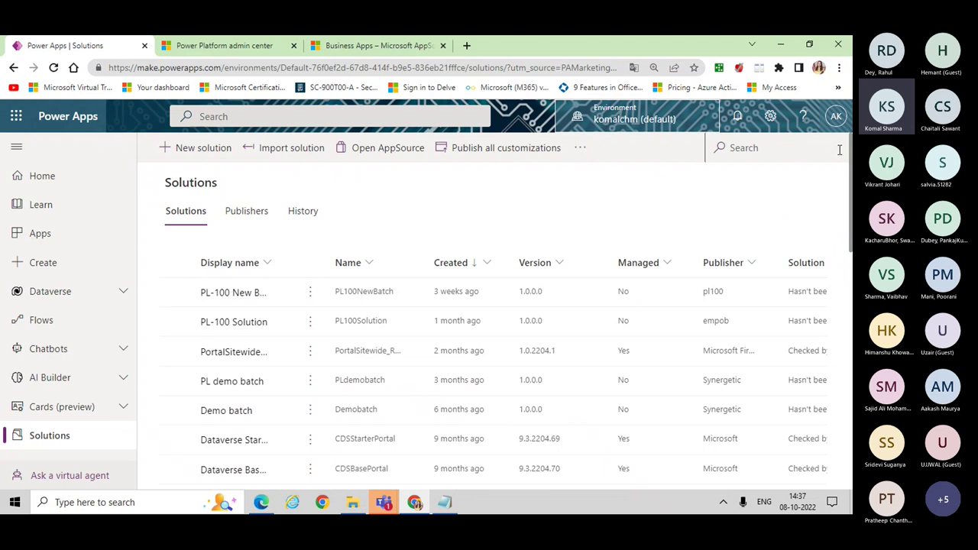
click(240, 47)
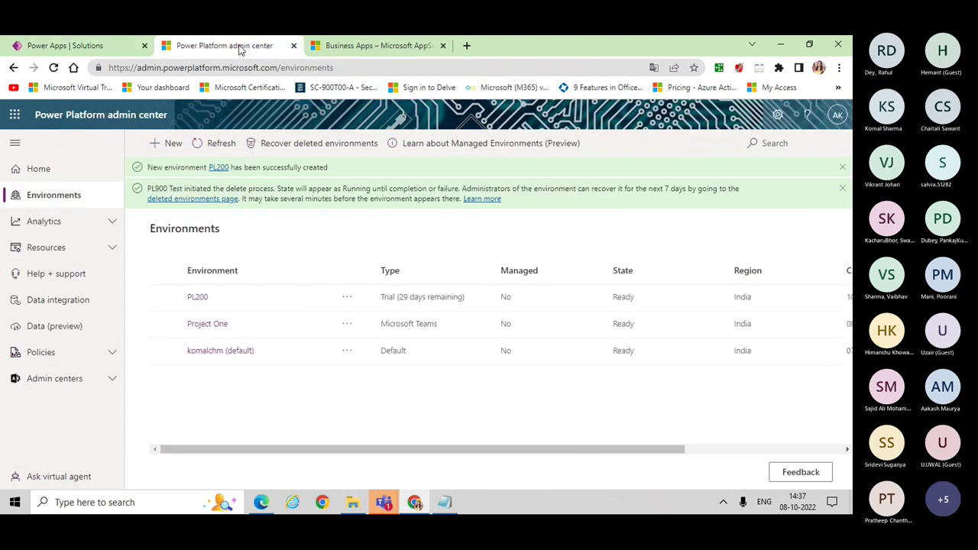
Step: Refresh environments, close the admin center and Power Apps Solutions tabs, and open a new tab
click(219, 144)
click(293, 46)
click(110, 51)
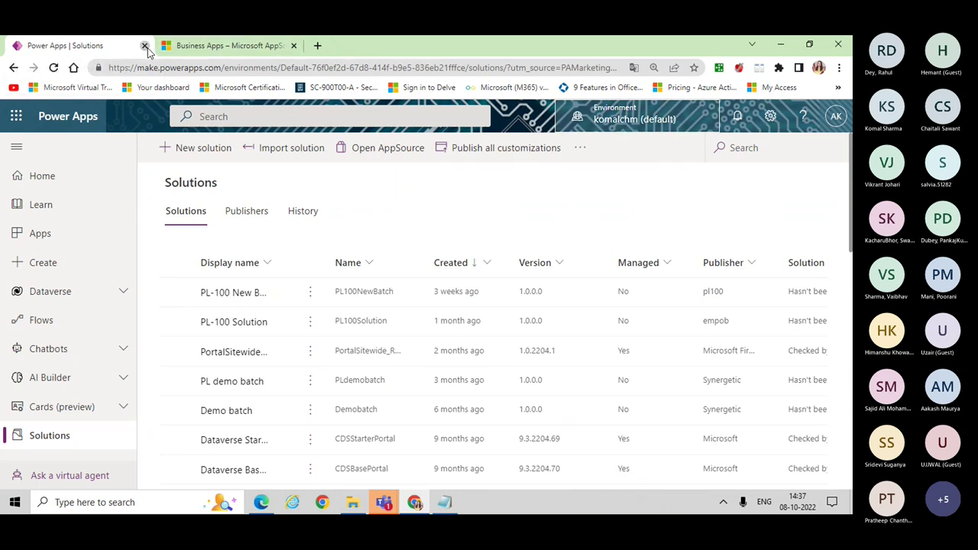
click(146, 47)
click(169, 46)
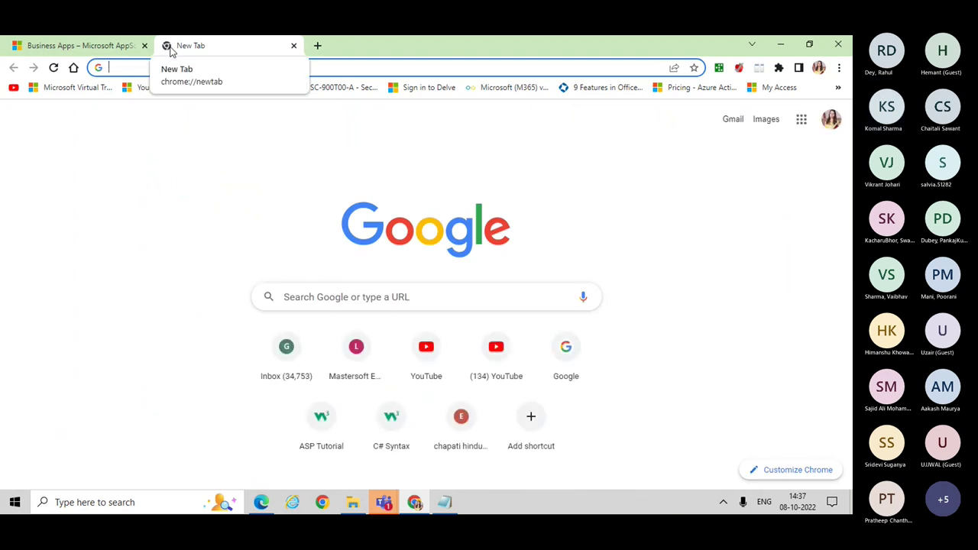
Step: Go to powerapps.microsoft.com and sign in to Power Apps
text(power)
key(Return)
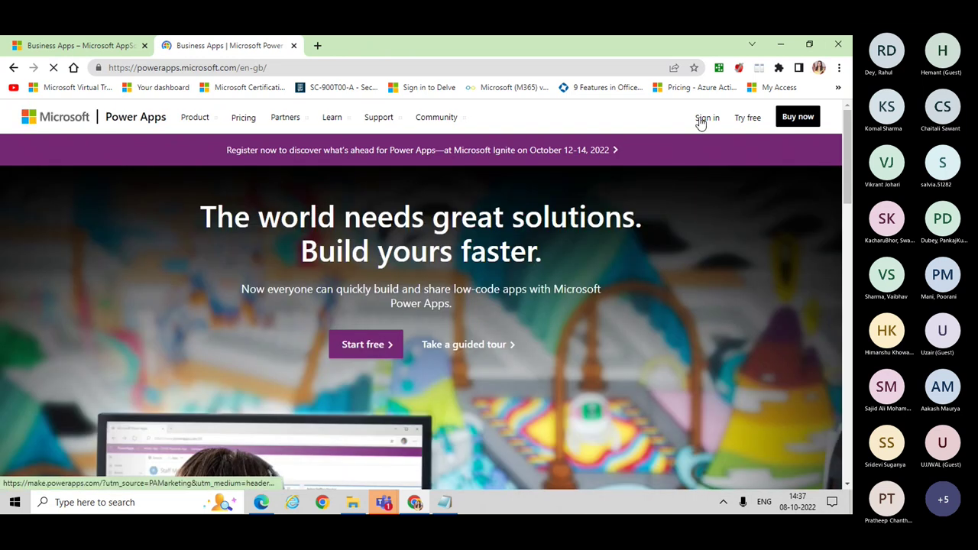
click(700, 119)
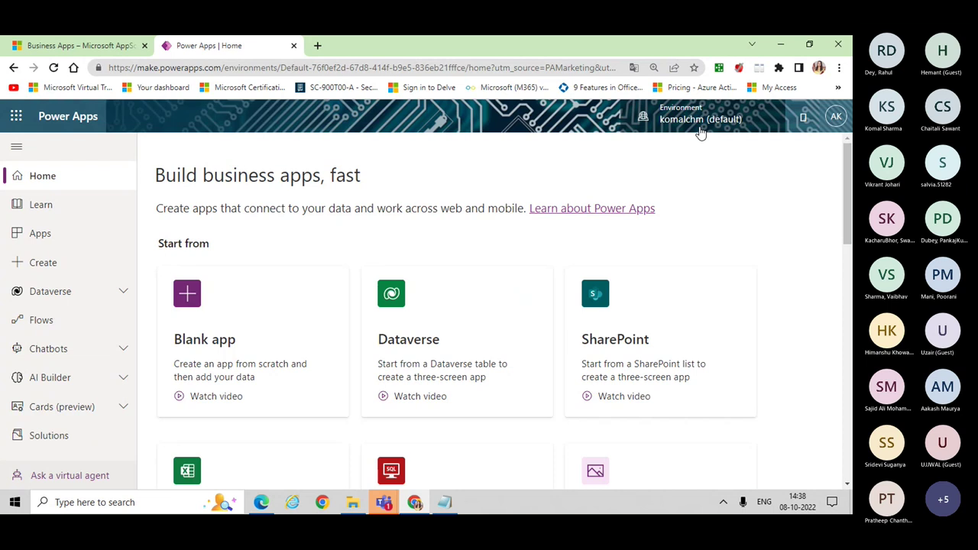
Step: Review the environments under Build apps with Dataverse, then open the Power Platform admin center
click(701, 129)
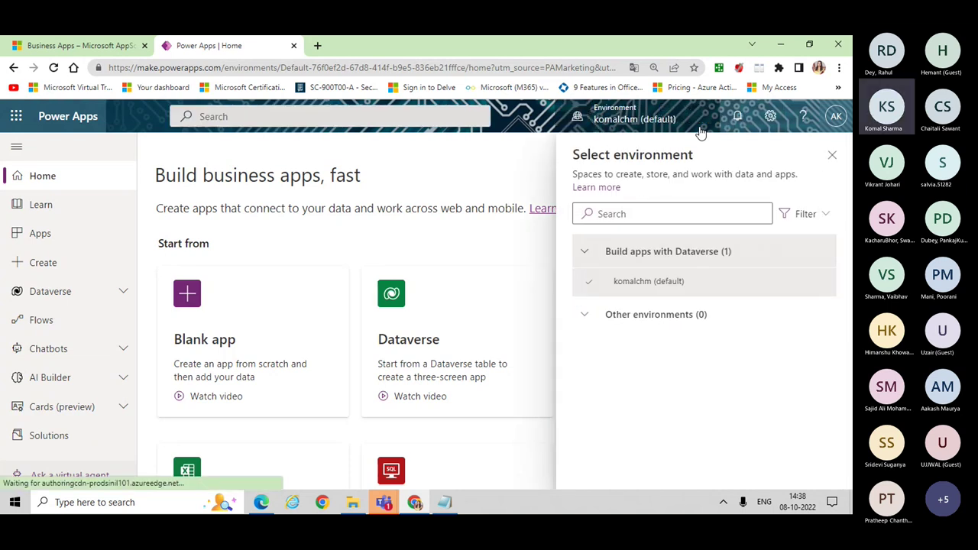
click(580, 253)
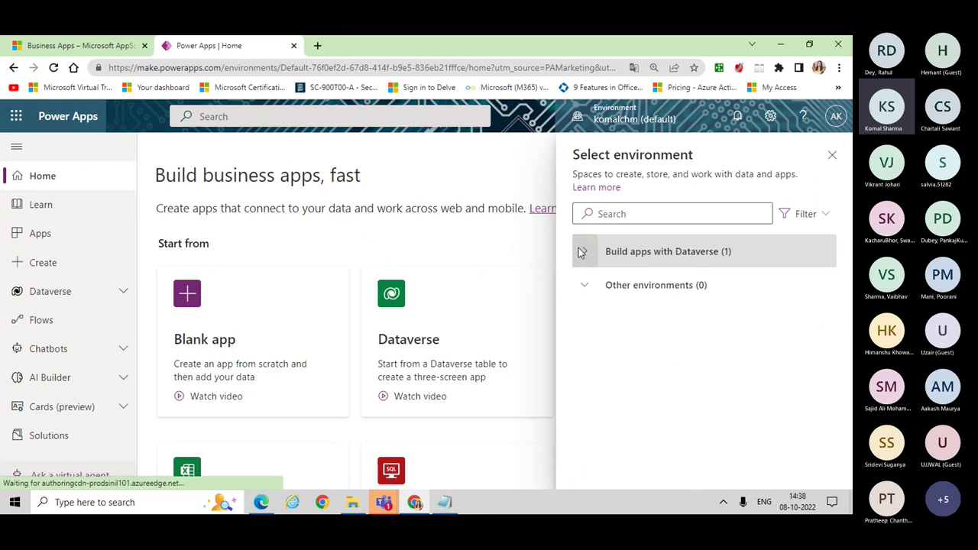
click(582, 252)
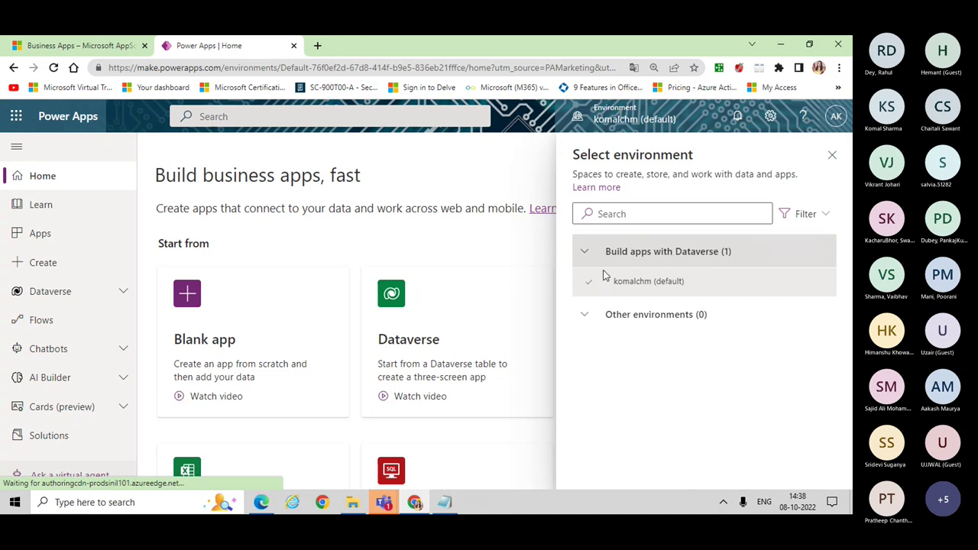
mouse_move(634, 295)
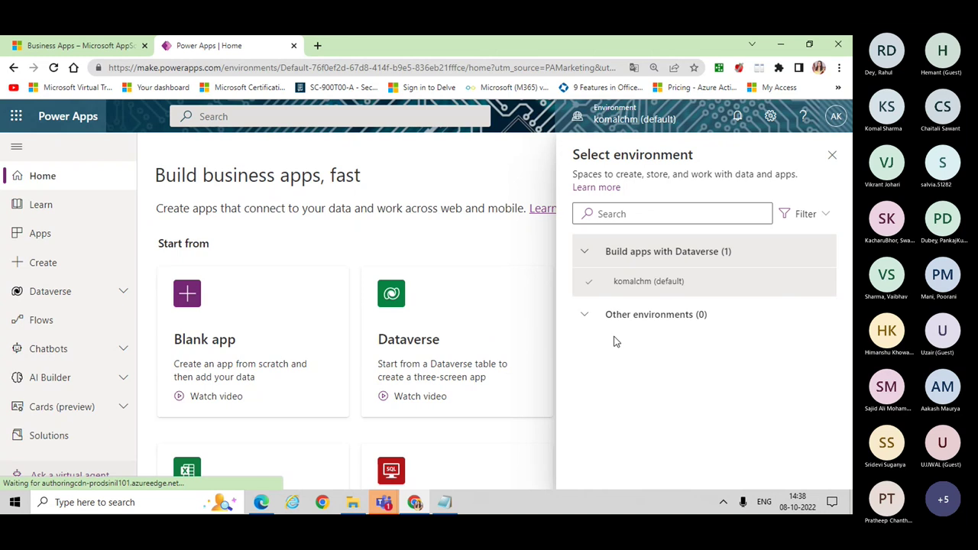
click(833, 157)
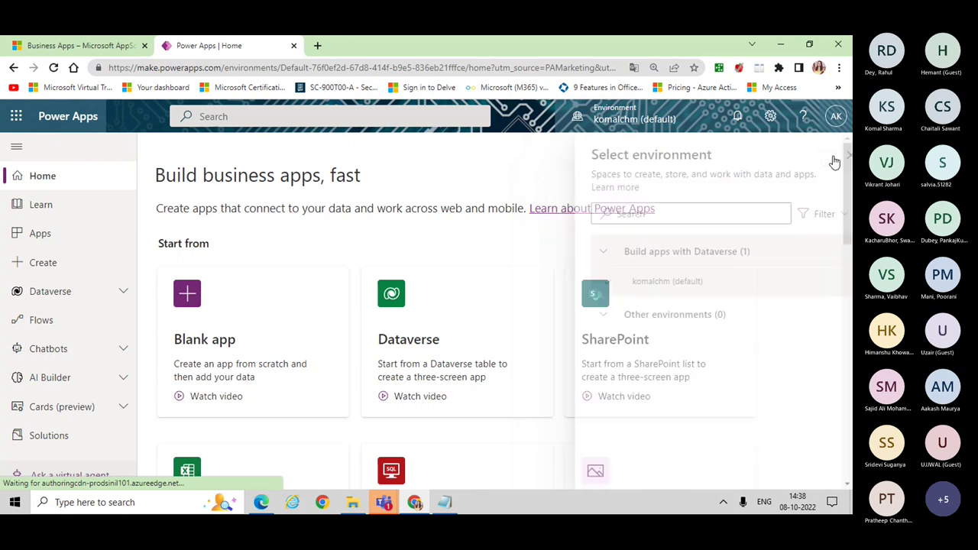
click(771, 117)
click(681, 217)
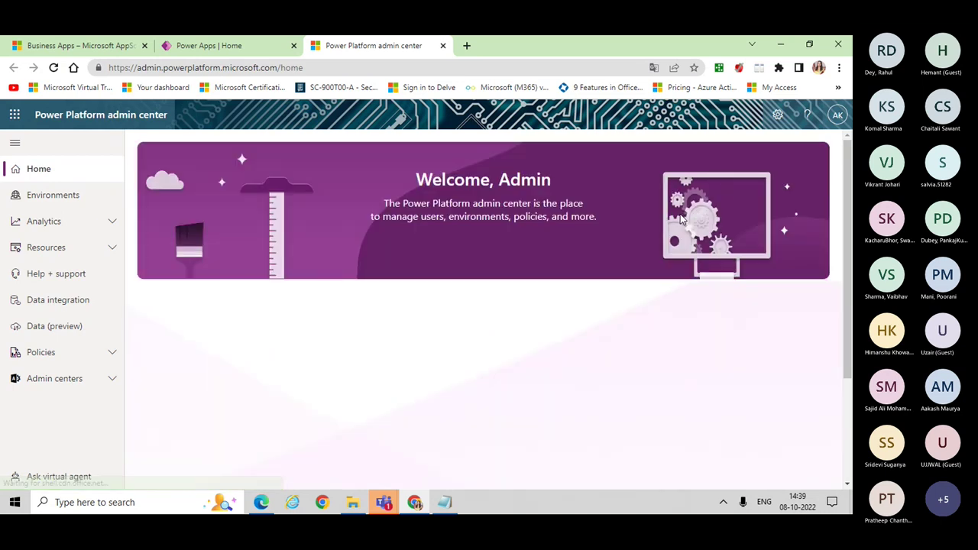
Step: Confirm PL200 is listed as a Ready trial under Environments, then return to Power Apps Home
click(60, 195)
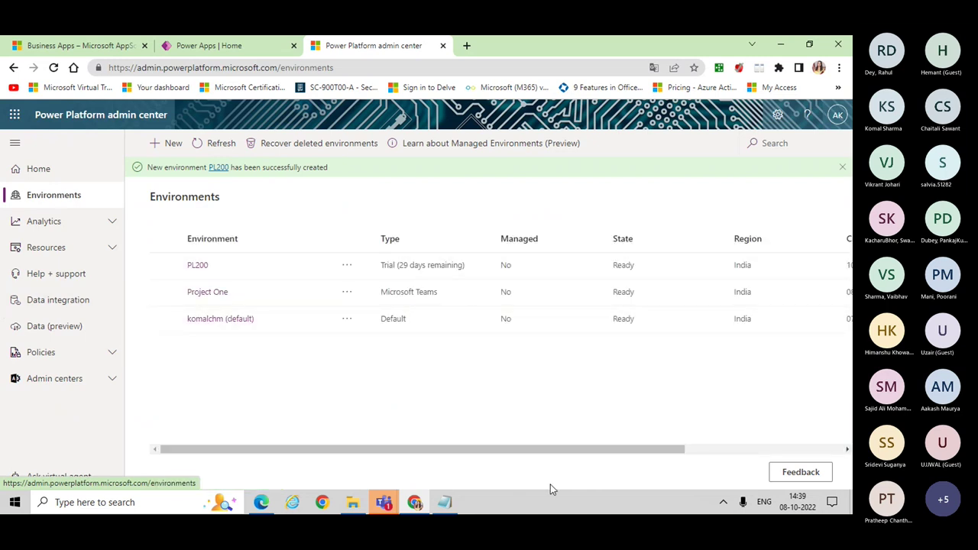
drag(599, 456, 850, 457)
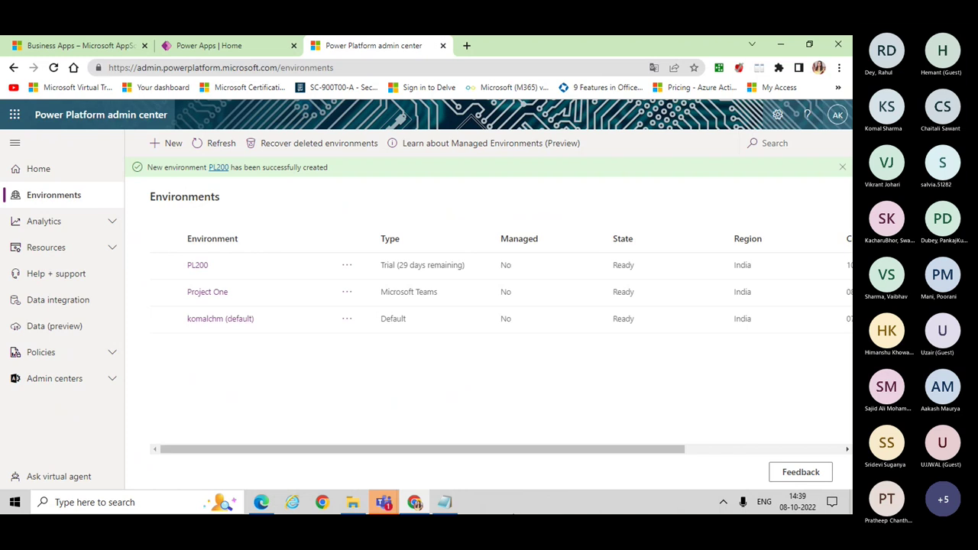
click(221, 46)
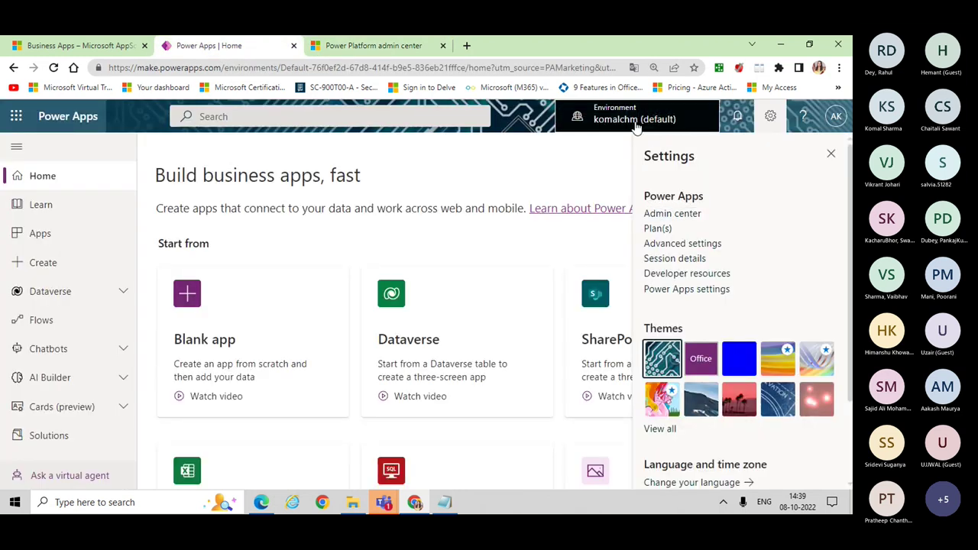
click(636, 123)
click(636, 123)
click(635, 122)
click(825, 218)
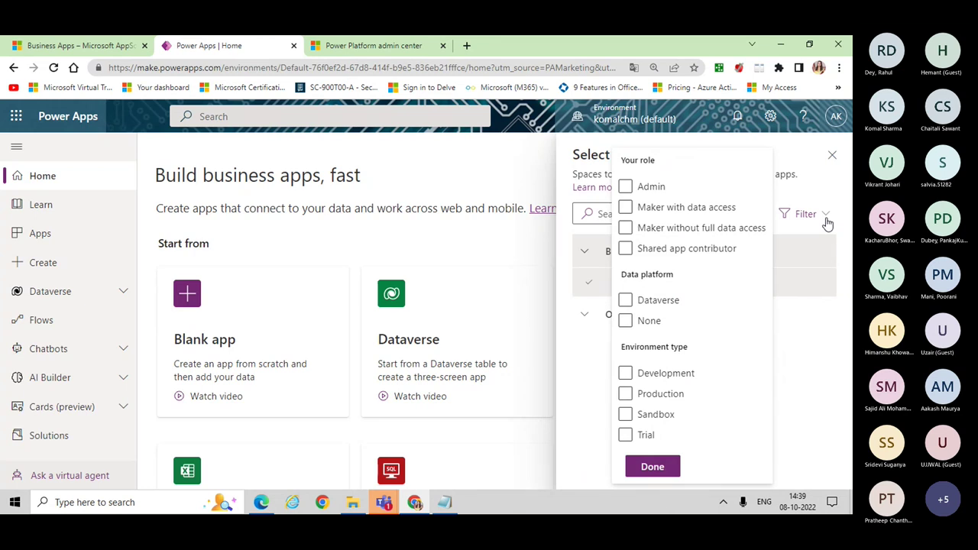
click(627, 436)
click(627, 436)
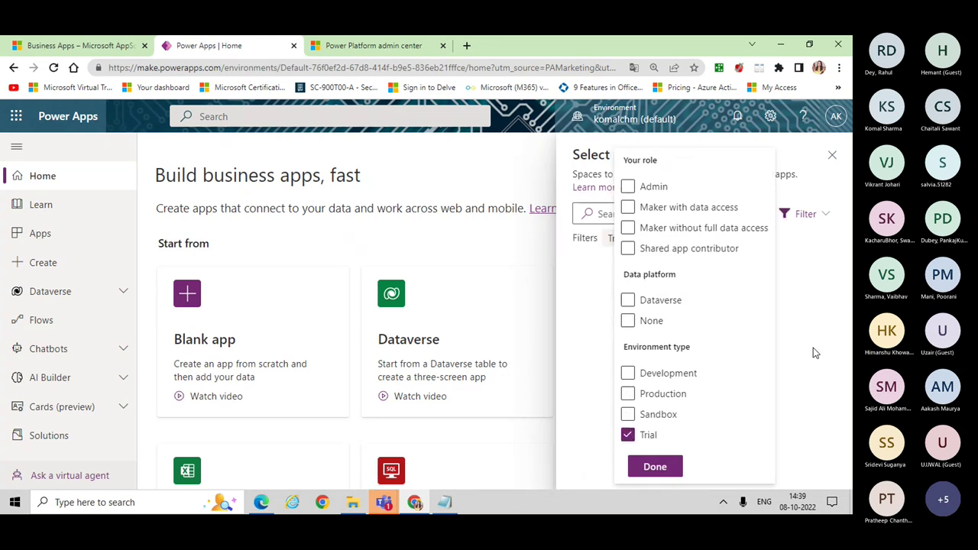
click(671, 473)
click(665, 477)
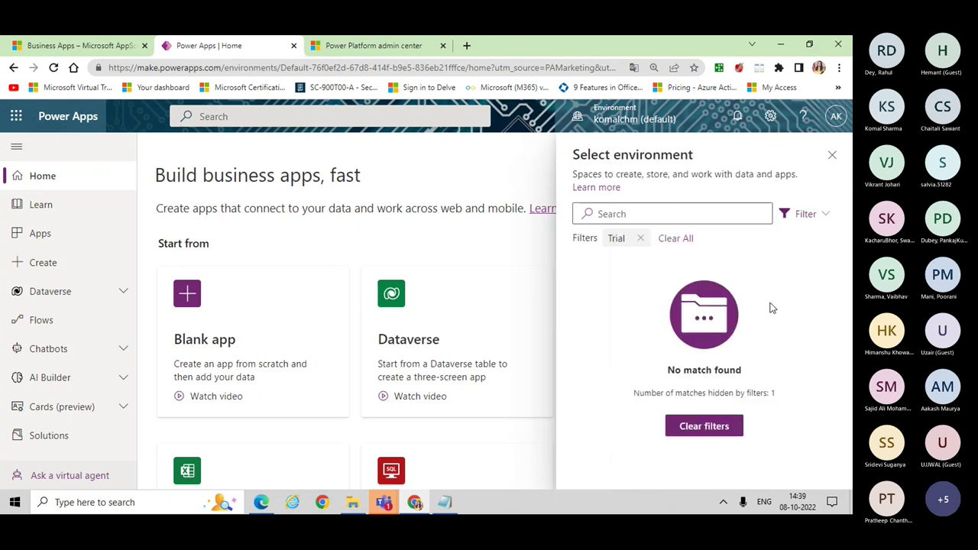
click(642, 239)
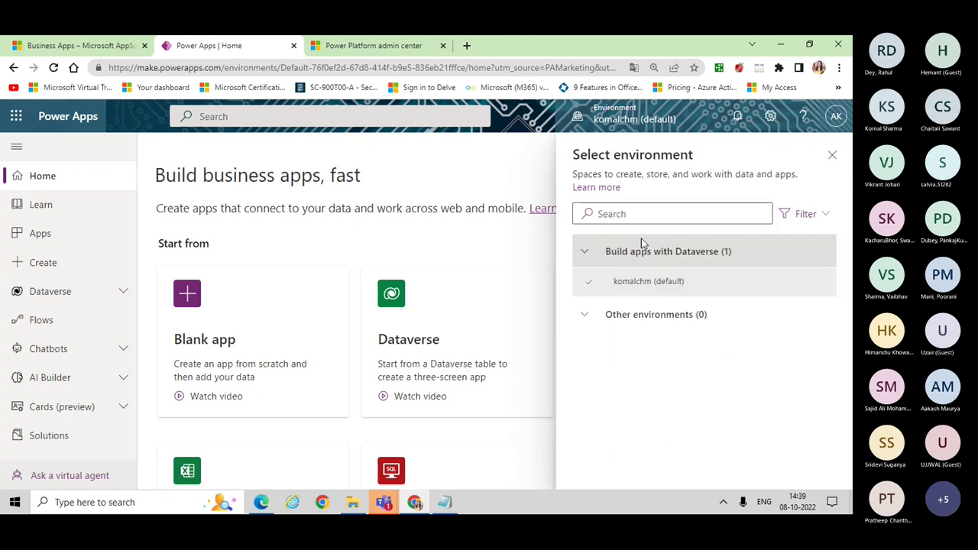
click(584, 253)
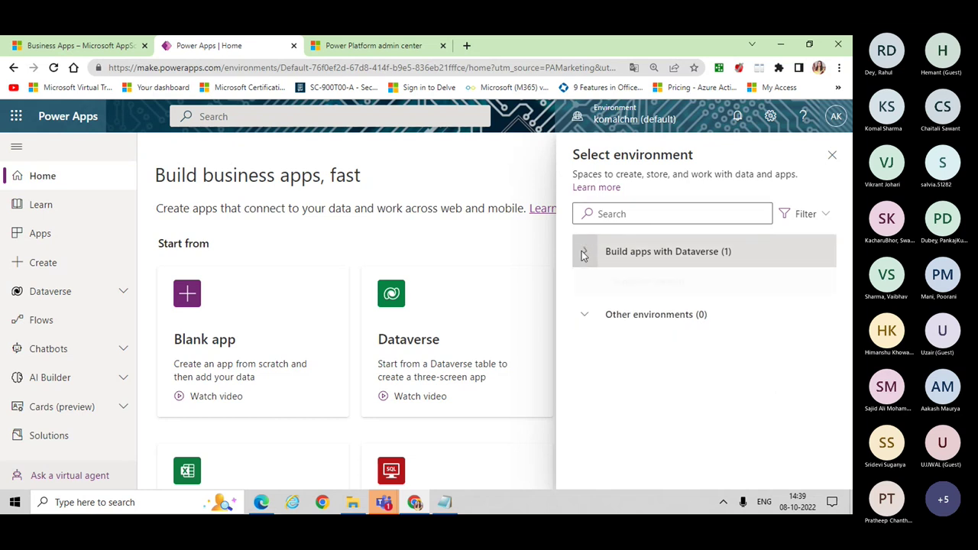
click(584, 252)
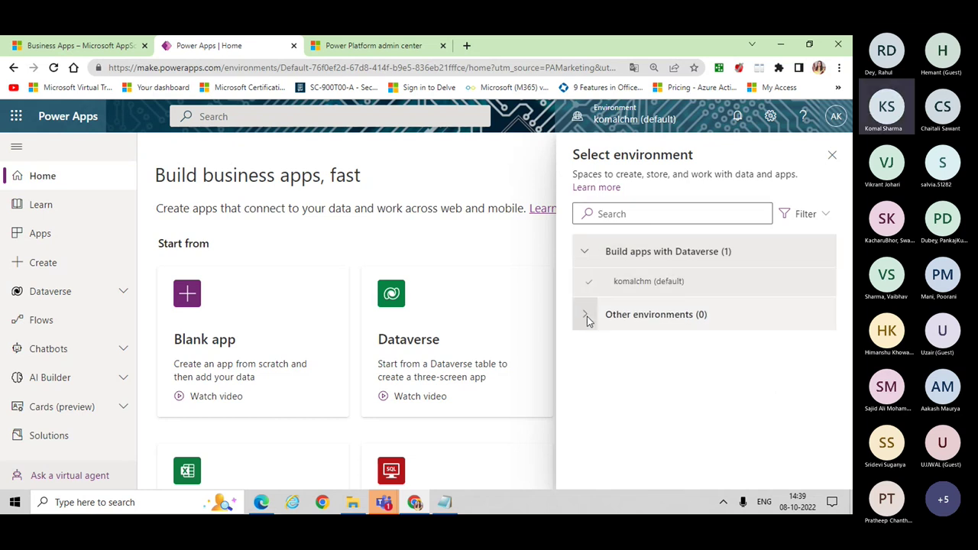
click(586, 316)
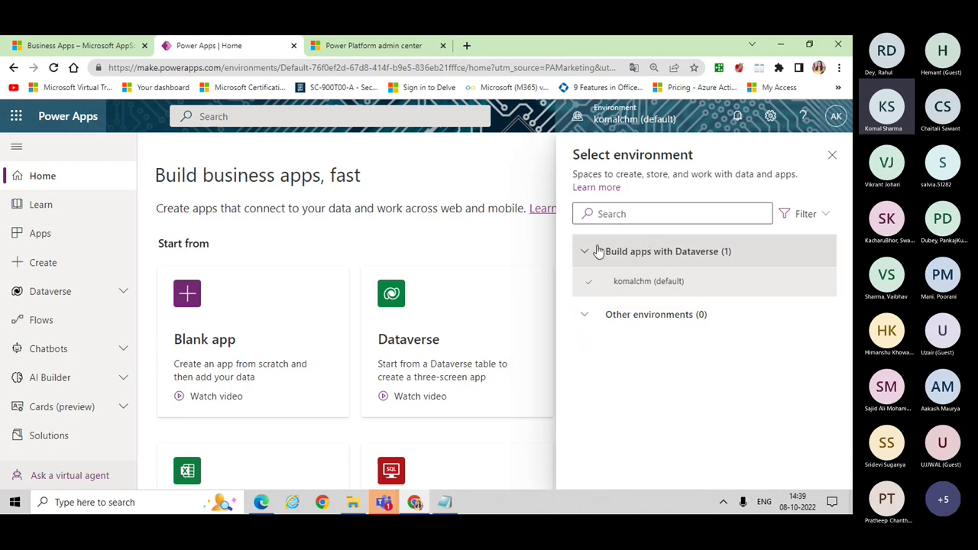
click(584, 252)
click(584, 253)
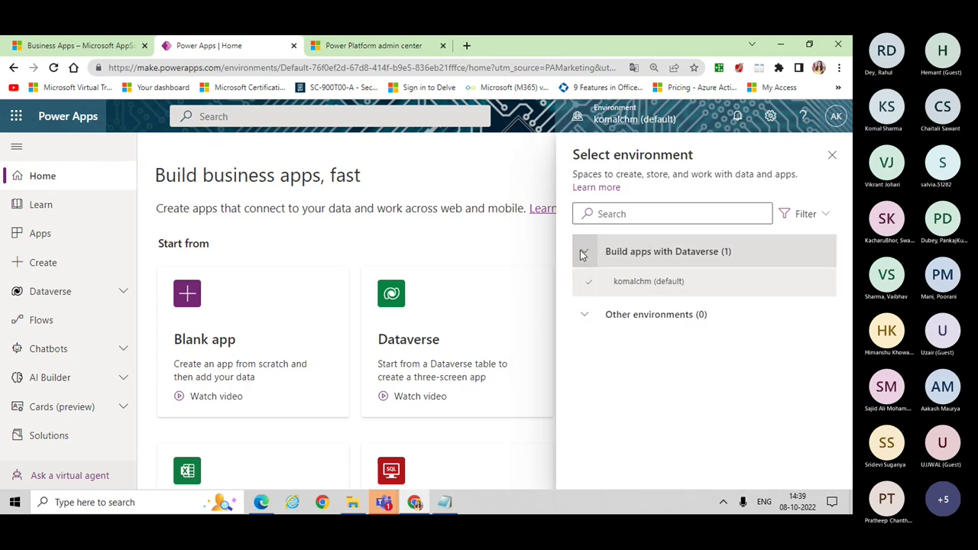
click(354, 48)
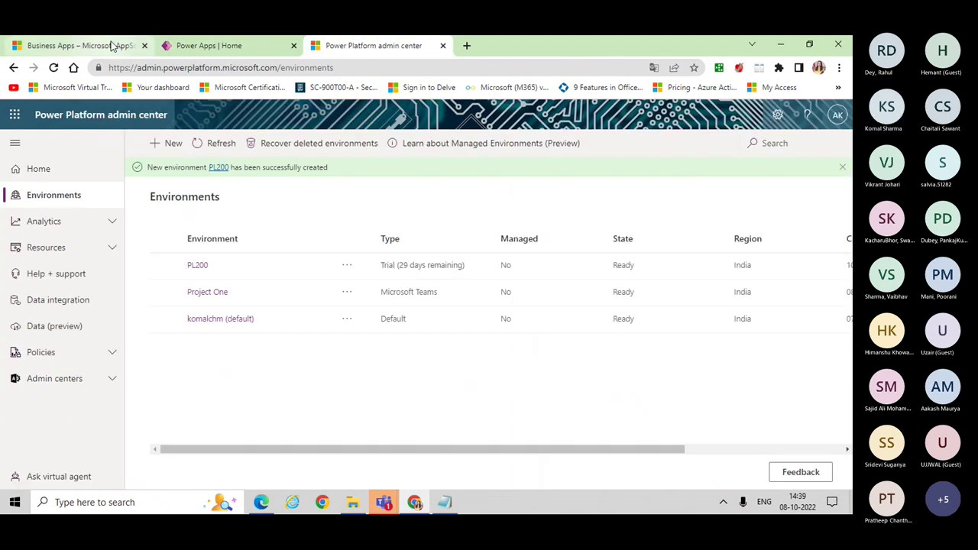
click(256, 46)
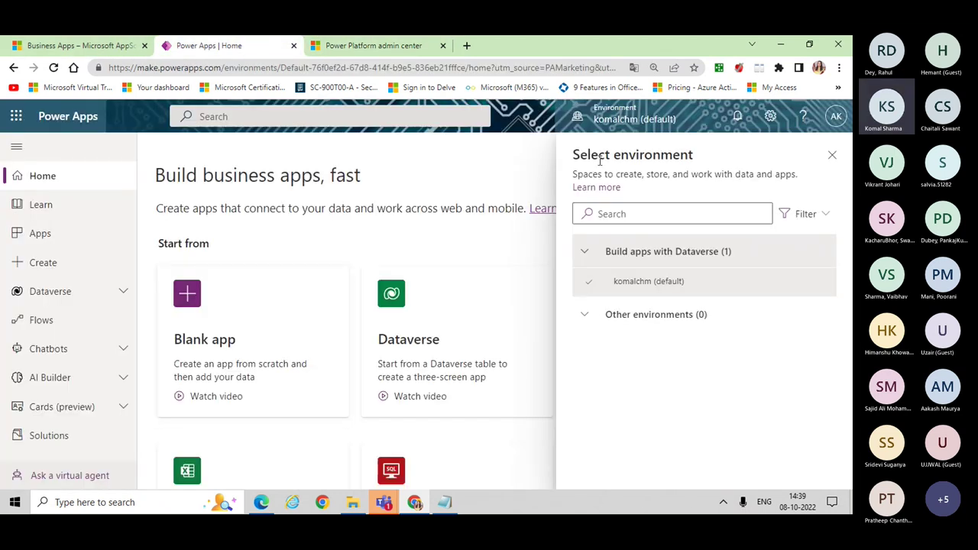
click(831, 161)
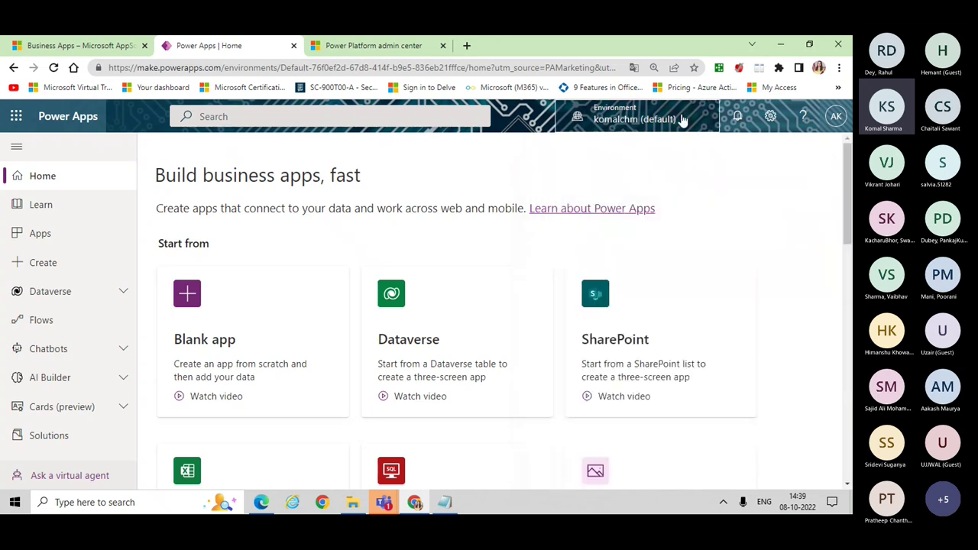
click(648, 122)
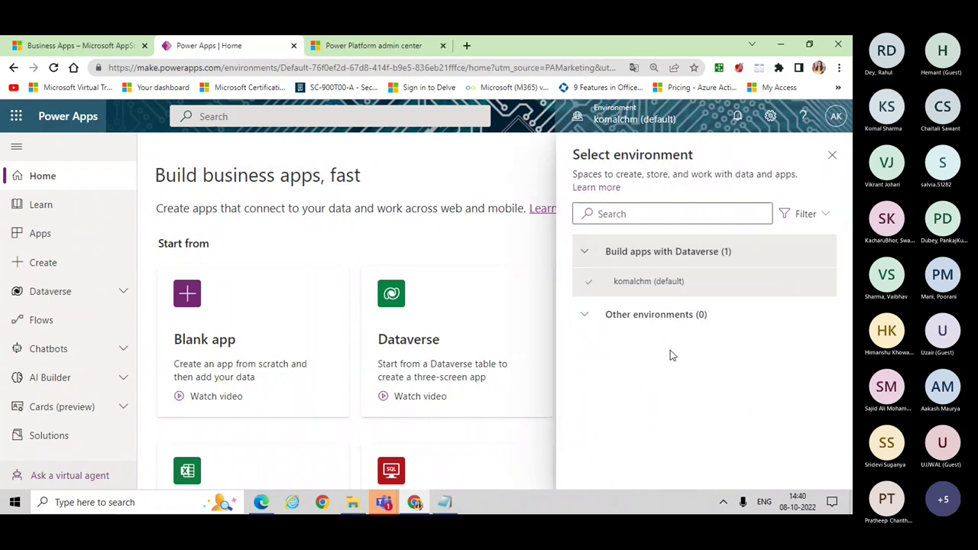
click(832, 158)
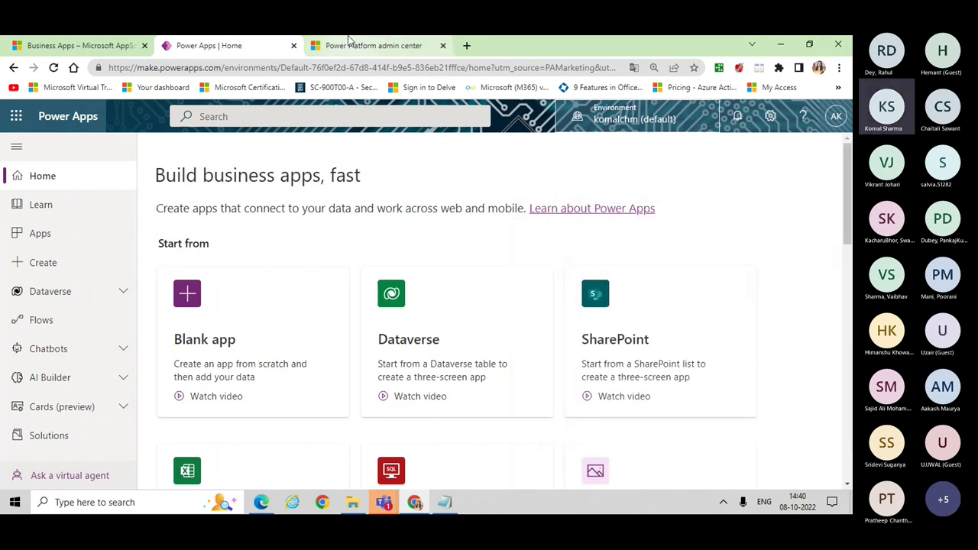
click(348, 41)
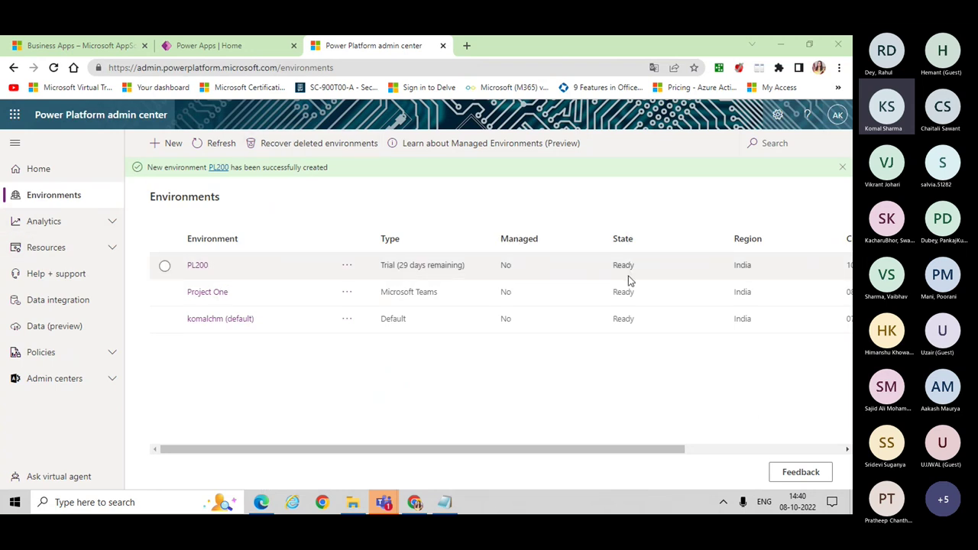
click(213, 46)
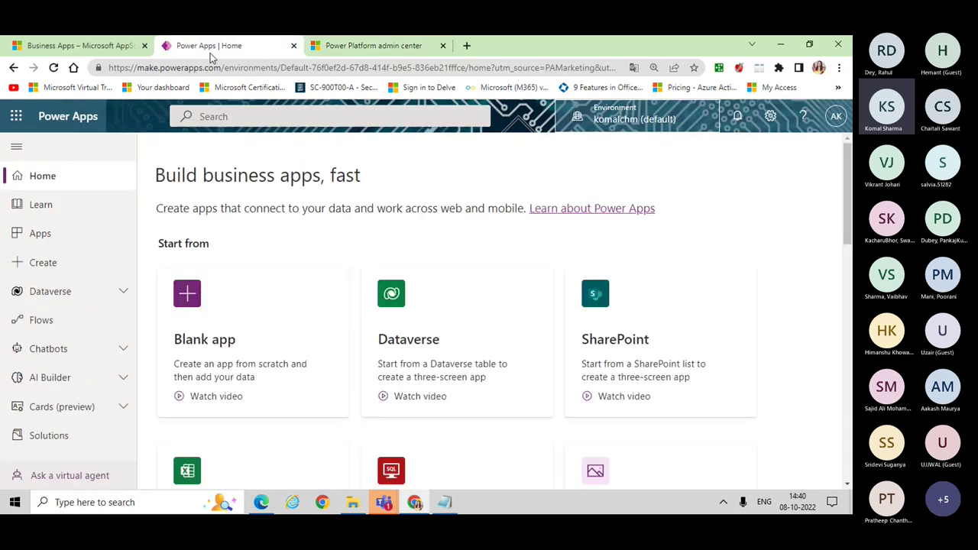
click(622, 118)
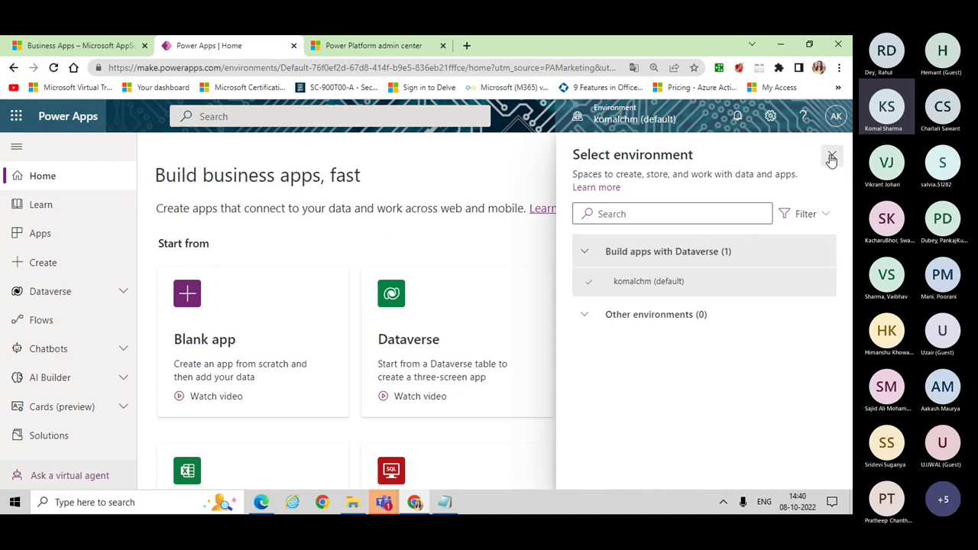
key(ctrl+Tab)
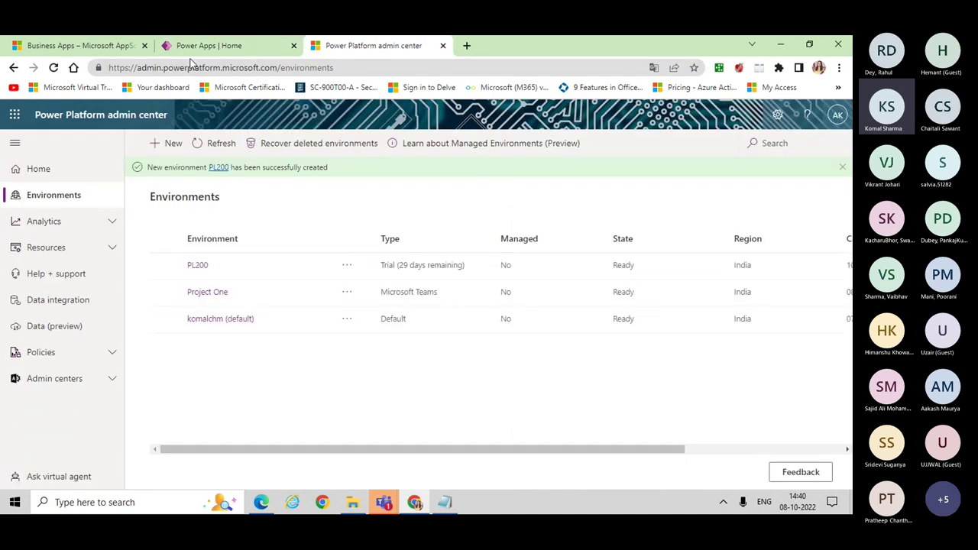
click(212, 47)
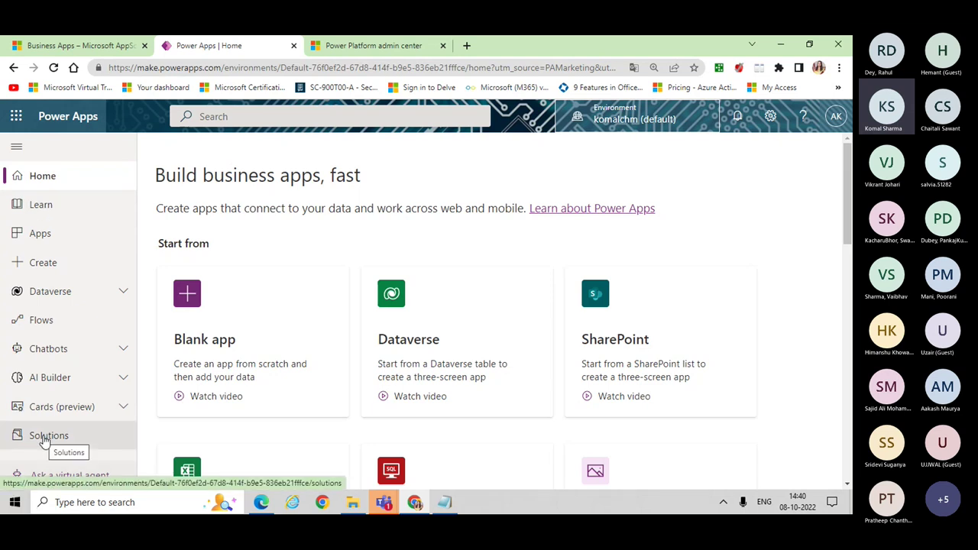
Step: Start a new solution named 'PL200 Project' (PL200Project), leaving the publisher unset
click(44, 441)
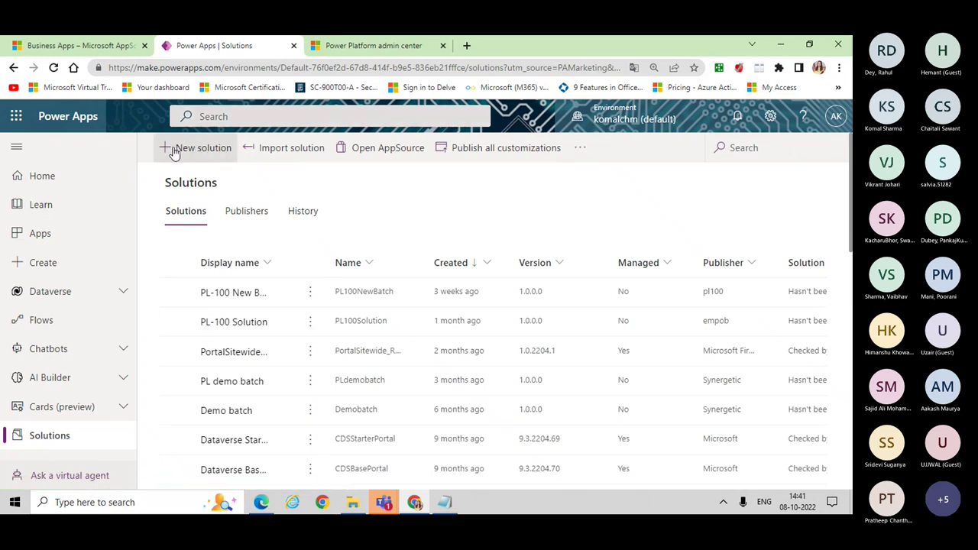
click(174, 152)
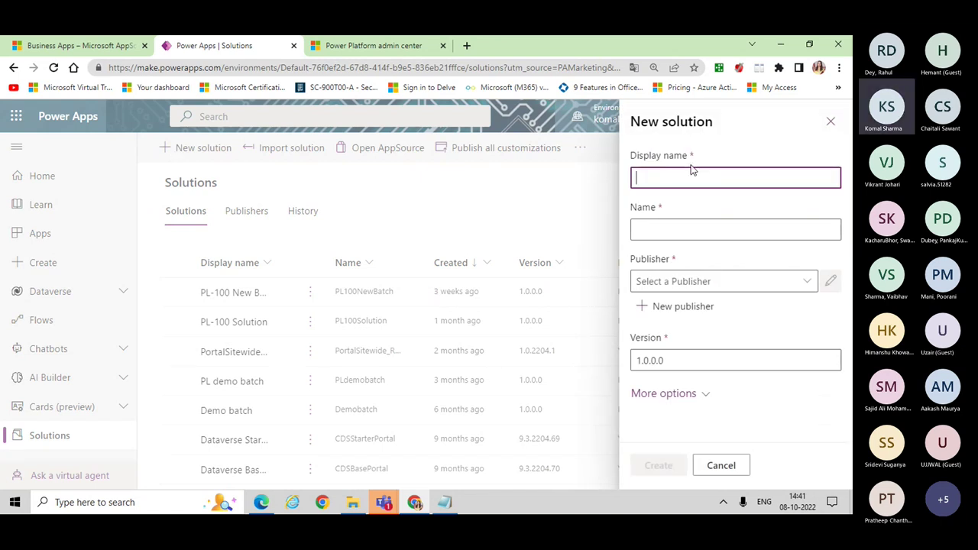
text(PL200)
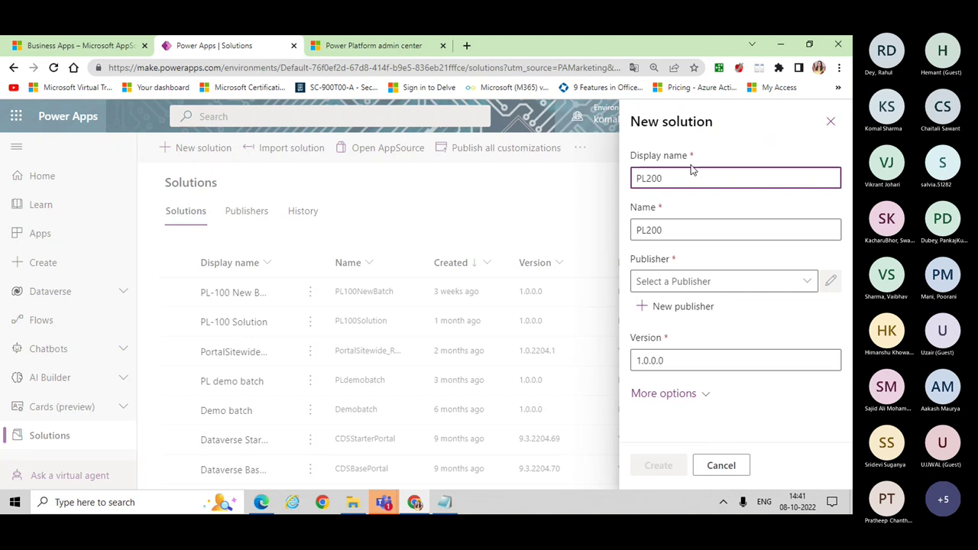
text( Project)
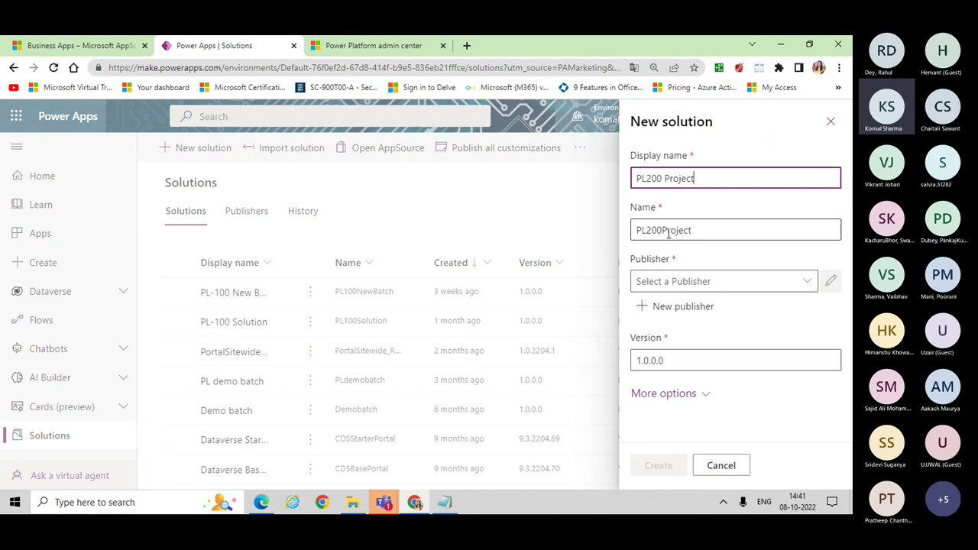
click(808, 283)
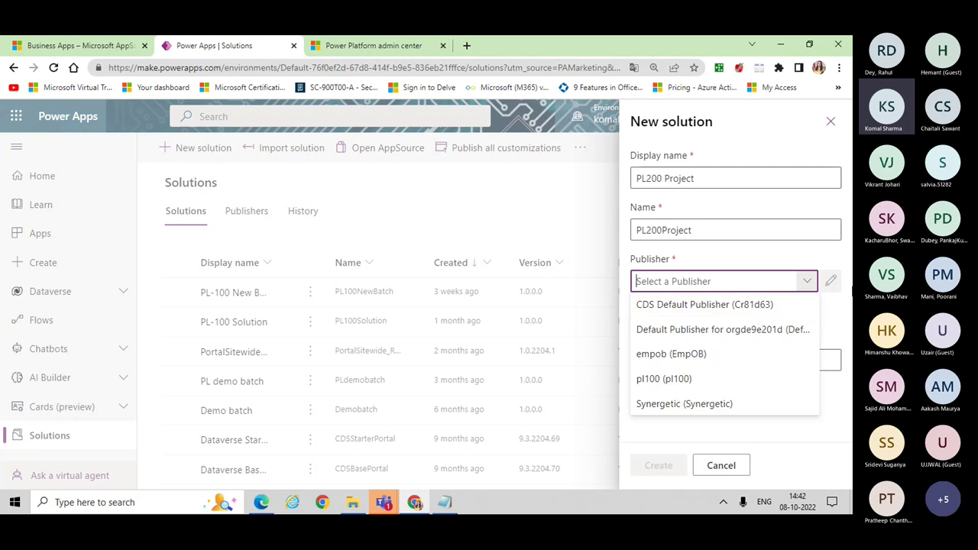
click(825, 284)
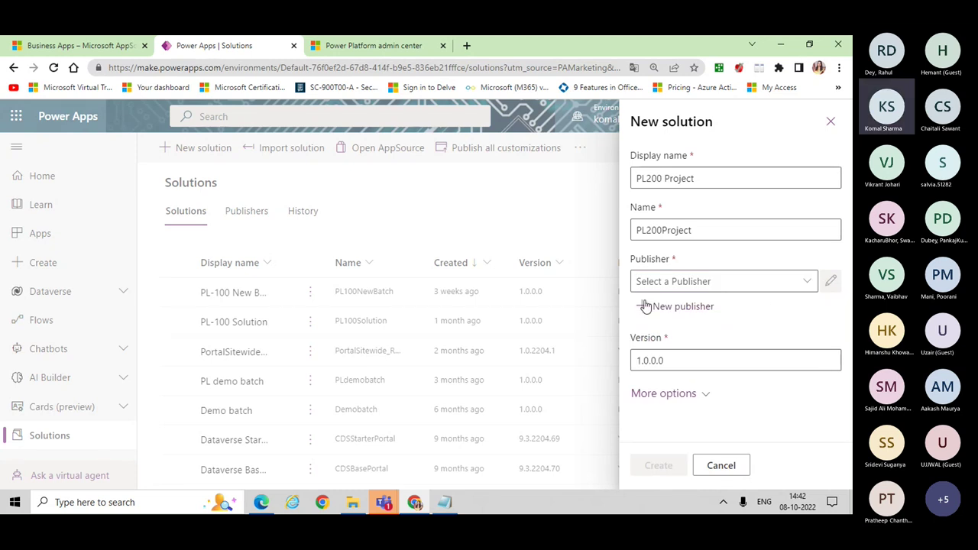
Step: Create and save a new publisher pl200 with prefix pl2
click(644, 307)
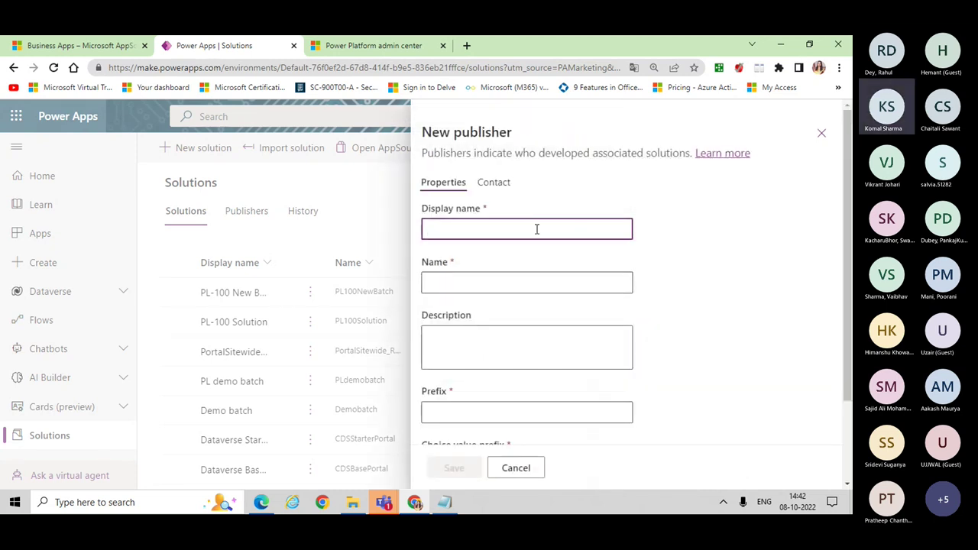
text(pl200)
click(457, 285)
text(pl200)
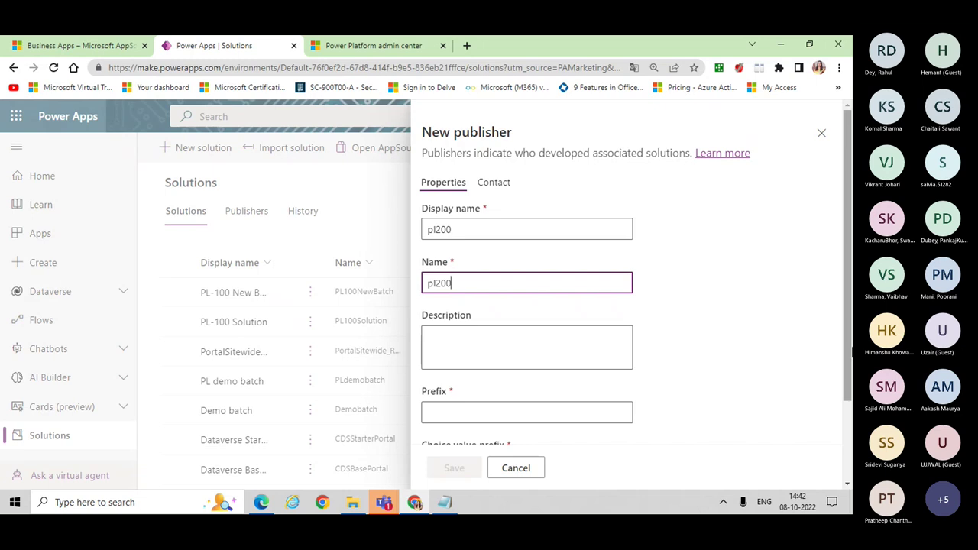
scroll(546, 392, down, 2)
click(464, 308)
text(pl2)
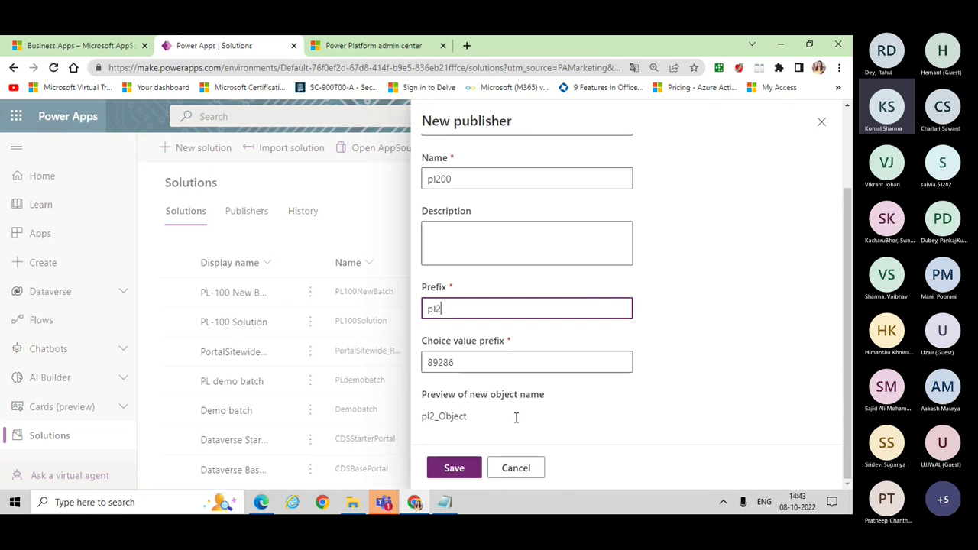
click(454, 469)
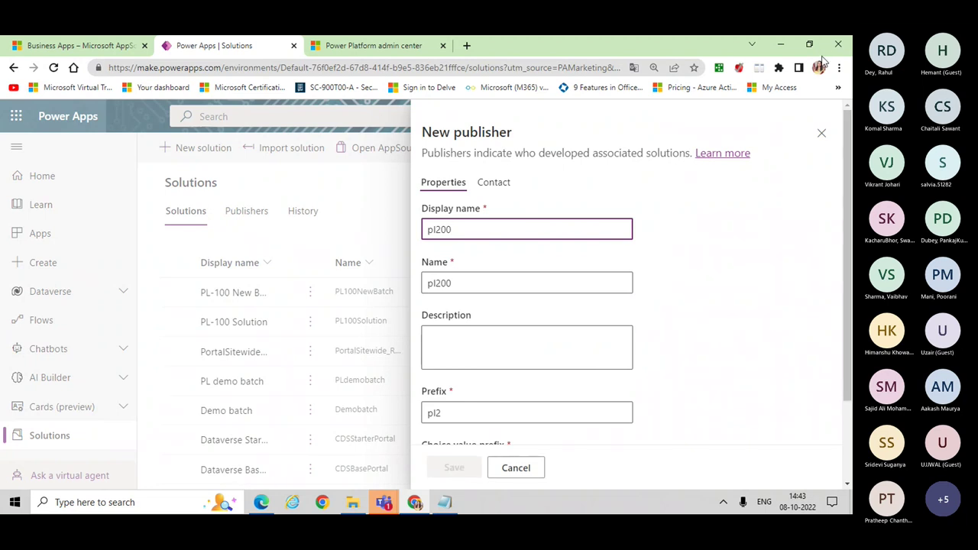
click(825, 134)
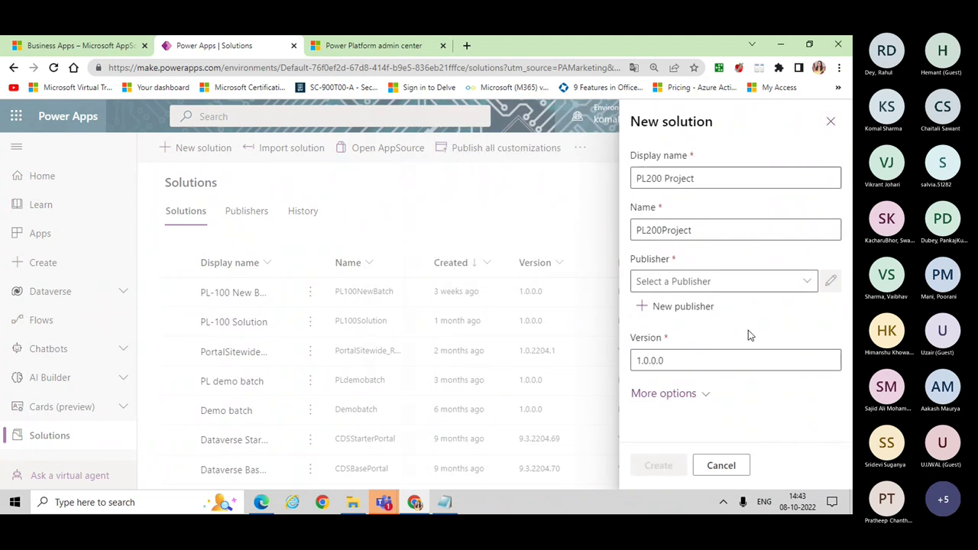
Step: Create the PL200 Project solution with publisher pl200, then switch to the Teams meeting window
click(809, 283)
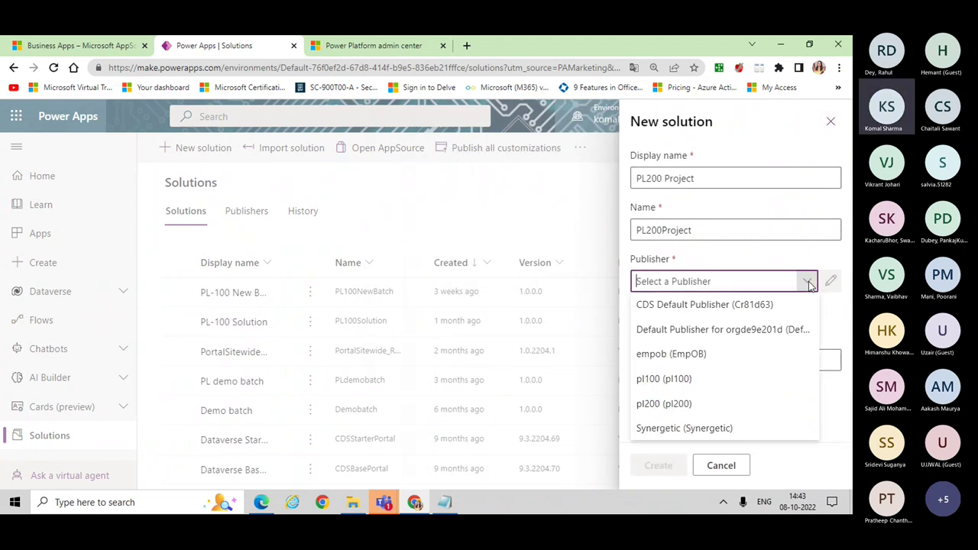
click(655, 411)
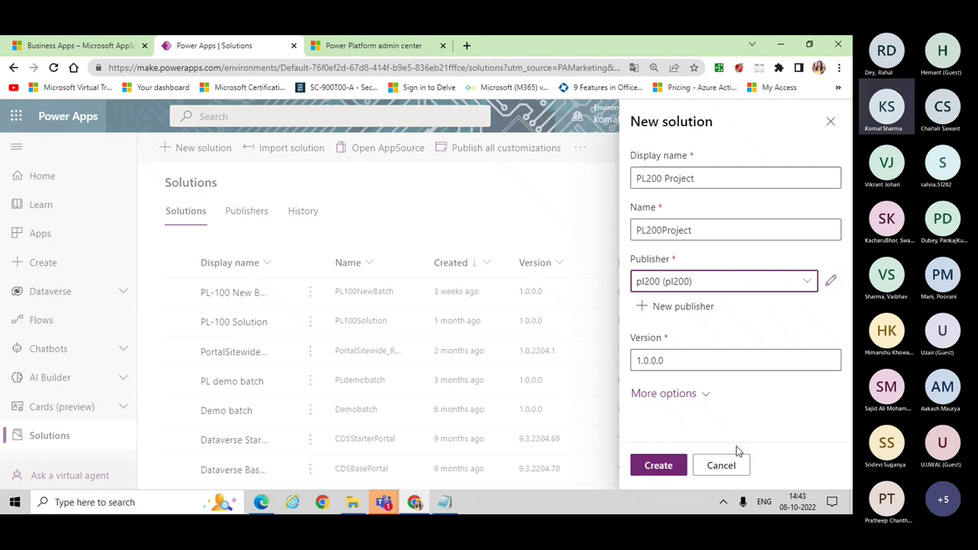
click(659, 465)
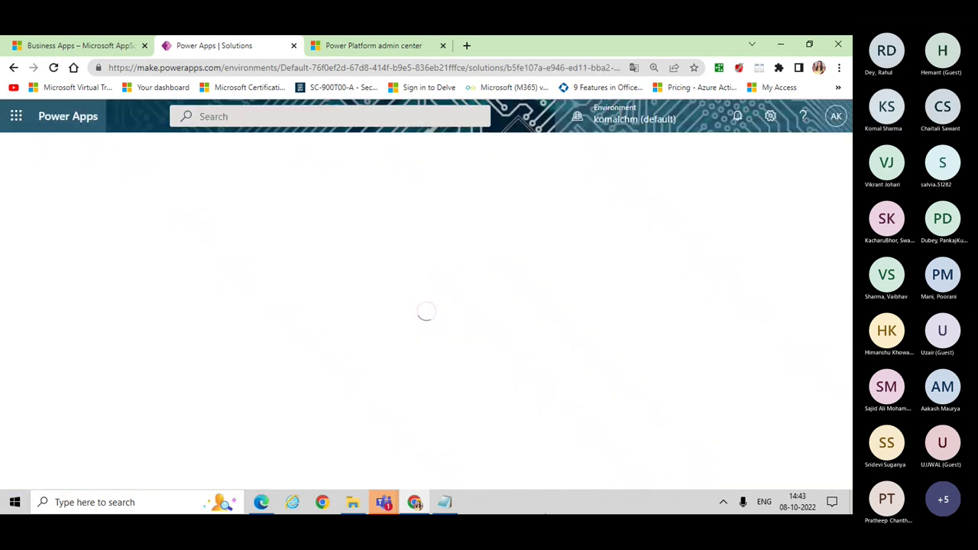
click(394, 506)
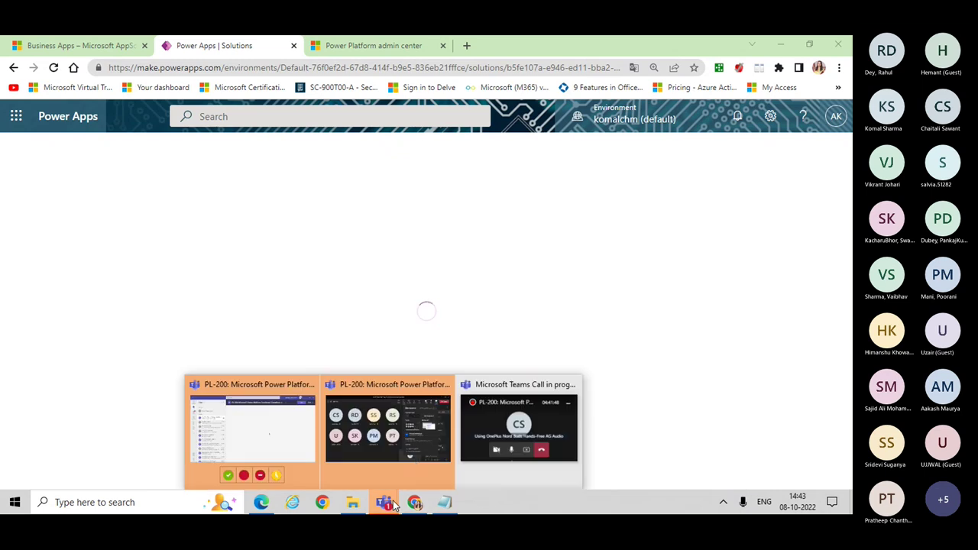
click(419, 453)
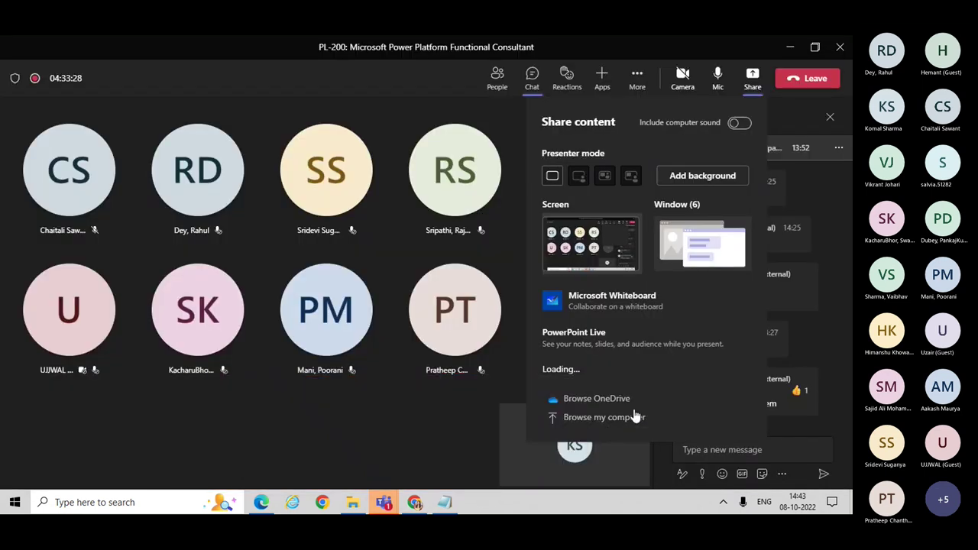
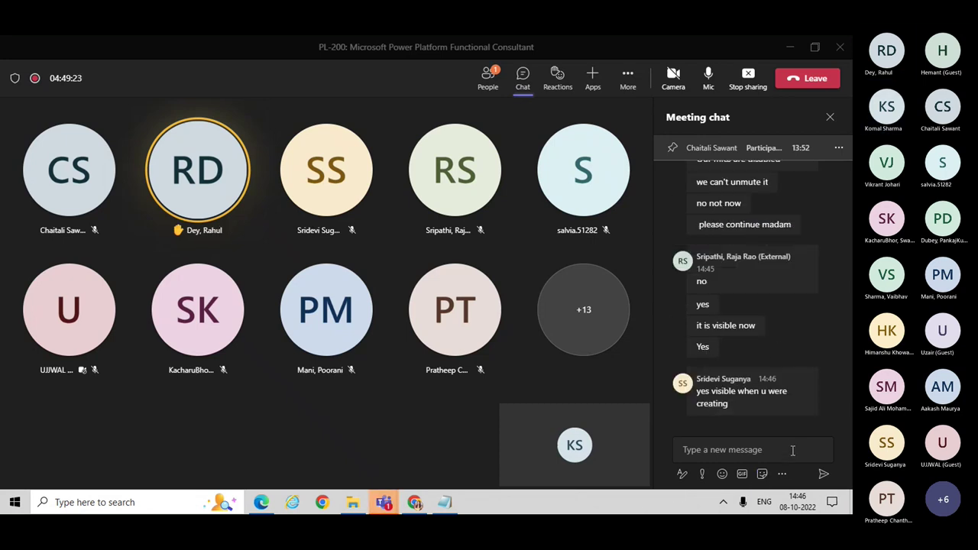
Step: Start a message in the Teams meeting chat and view a participant's profile card
click(743, 456)
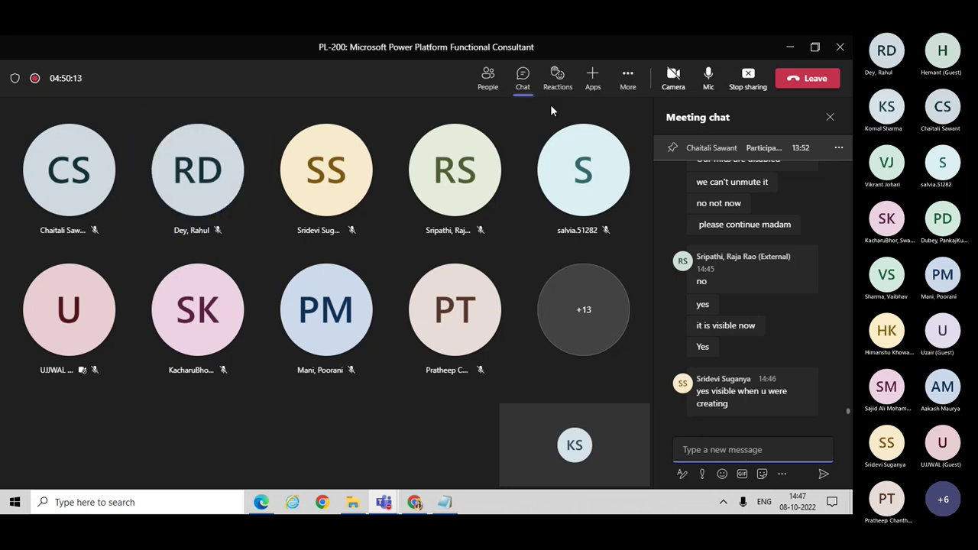
click(451, 163)
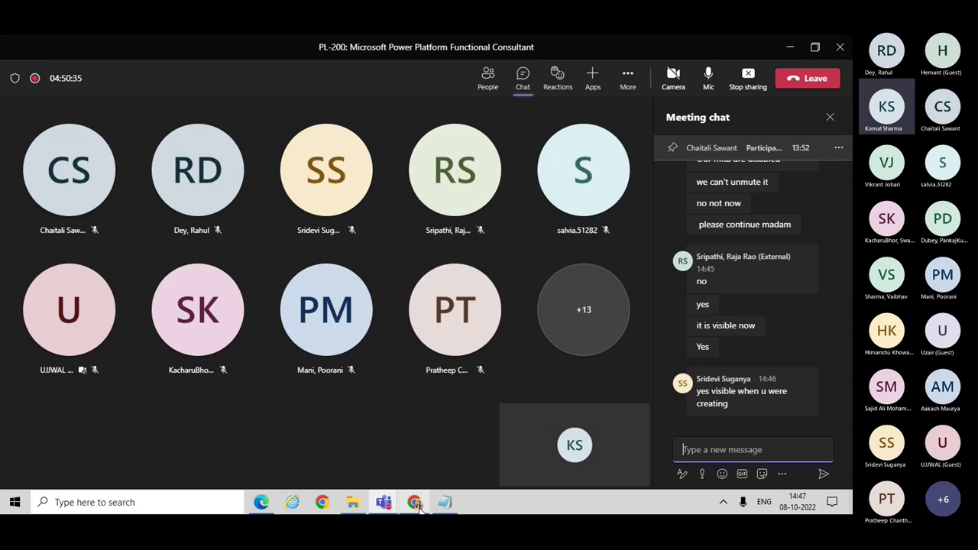
mouse_move(417, 506)
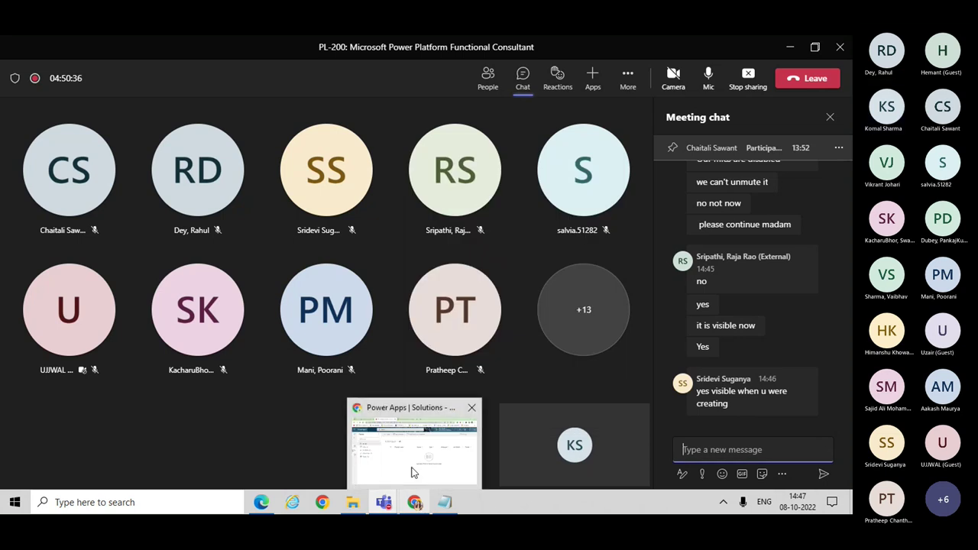
Step: In PL200 Project, collapse the Objects pane and return to the full Solutions list
click(411, 471)
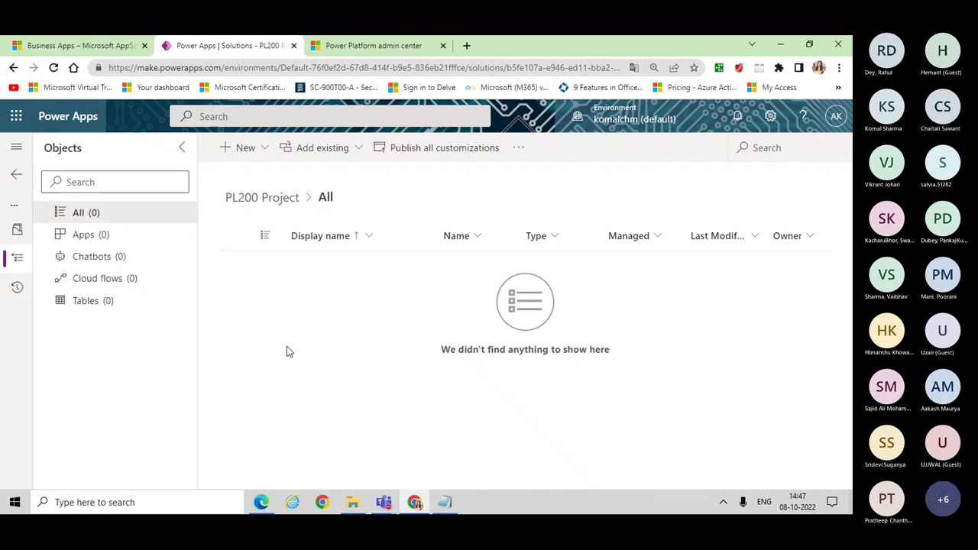
click(184, 149)
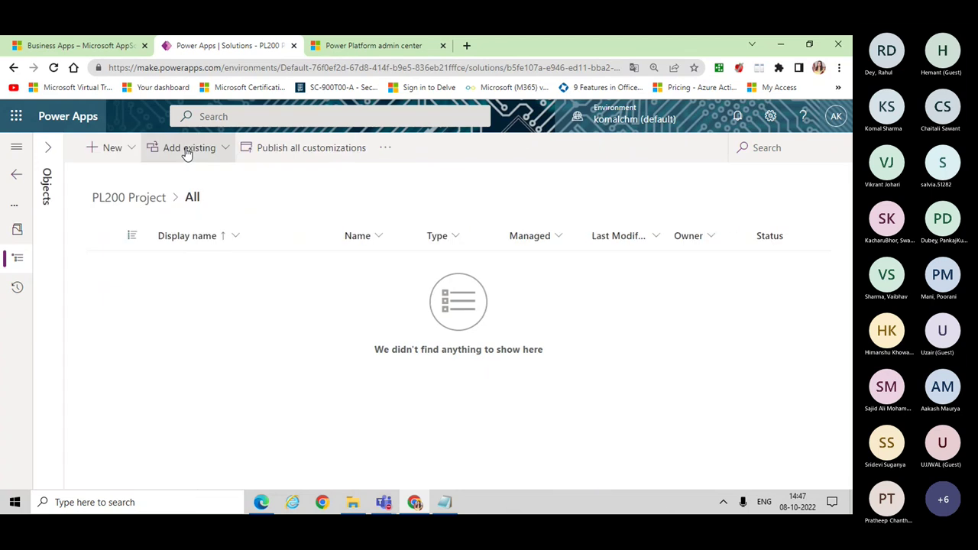
click(15, 176)
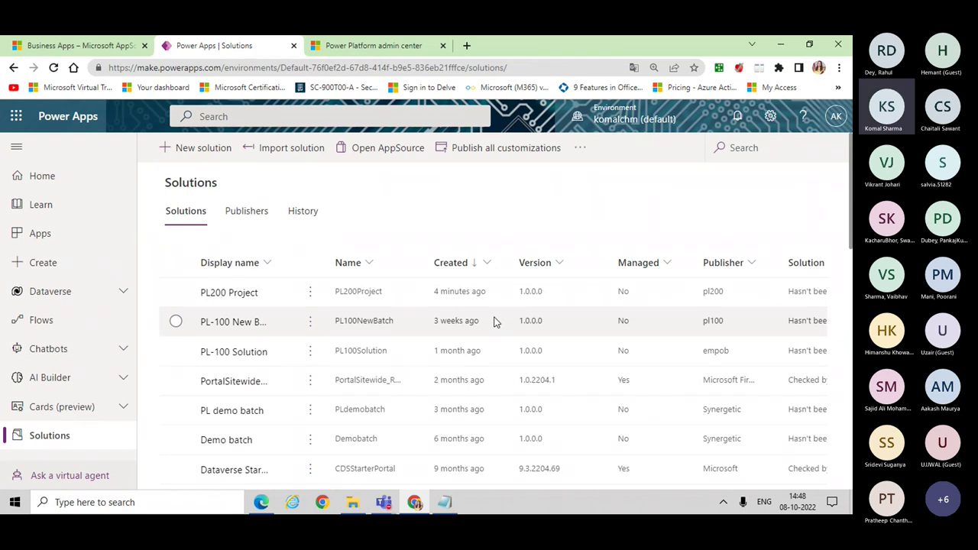
Step: In the admin center, open the komalchm (default) environment's details page
click(374, 46)
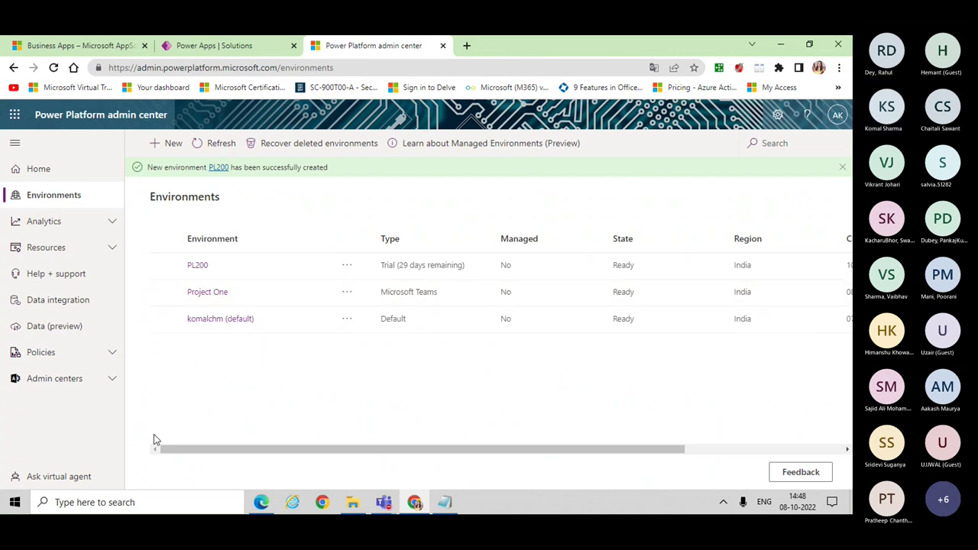
click(201, 324)
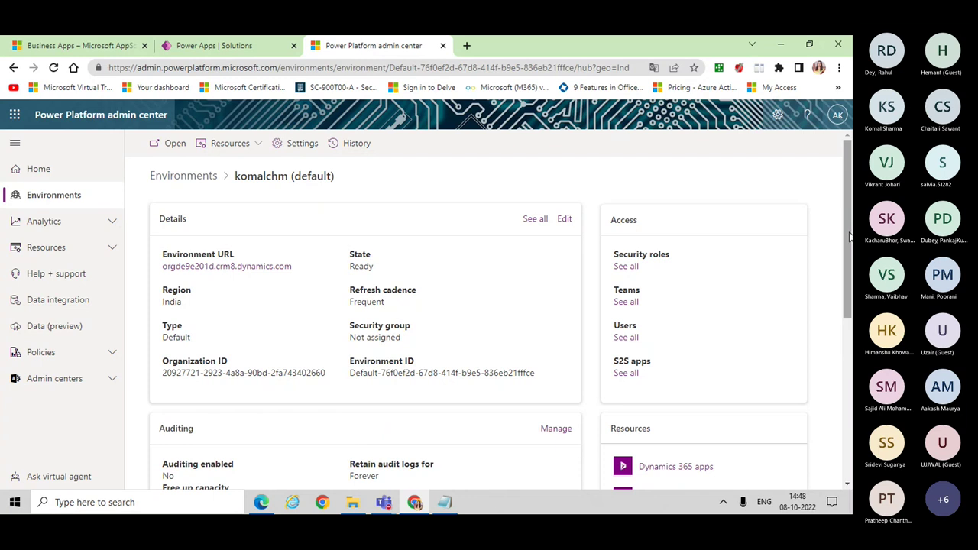
drag(849, 273, 850, 295)
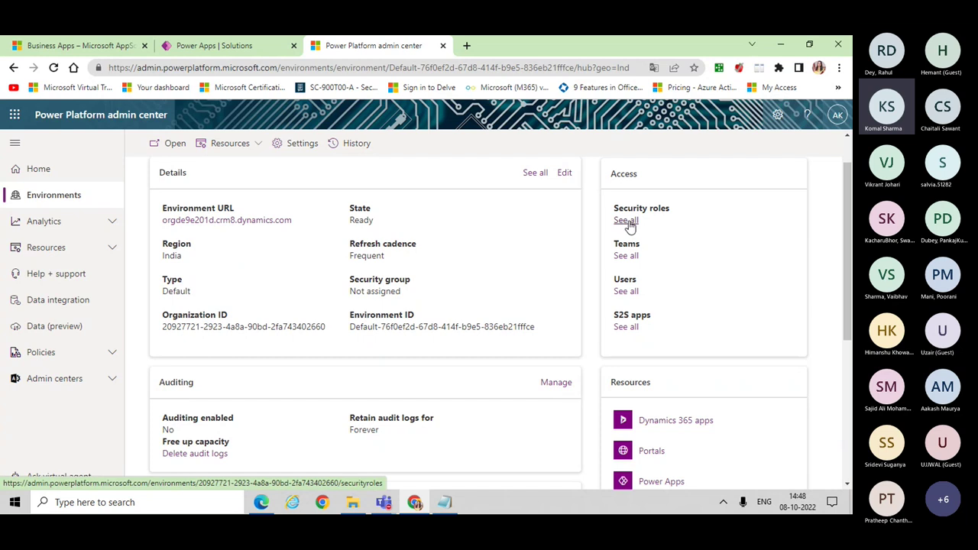
Step: Show all security roles for the environment and scroll through the list
click(627, 221)
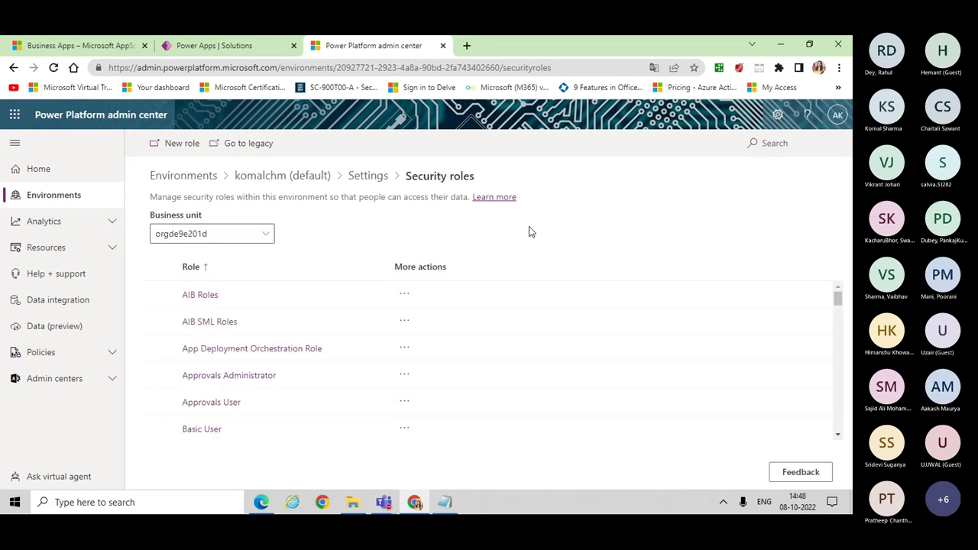
click(838, 438)
click(838, 437)
click(839, 437)
click(838, 437)
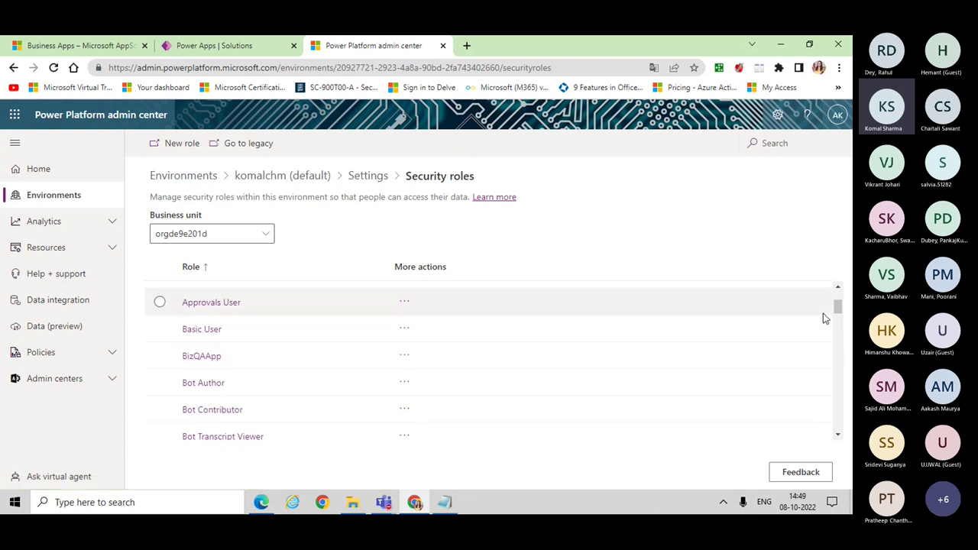
scroll(839, 297, up, 2)
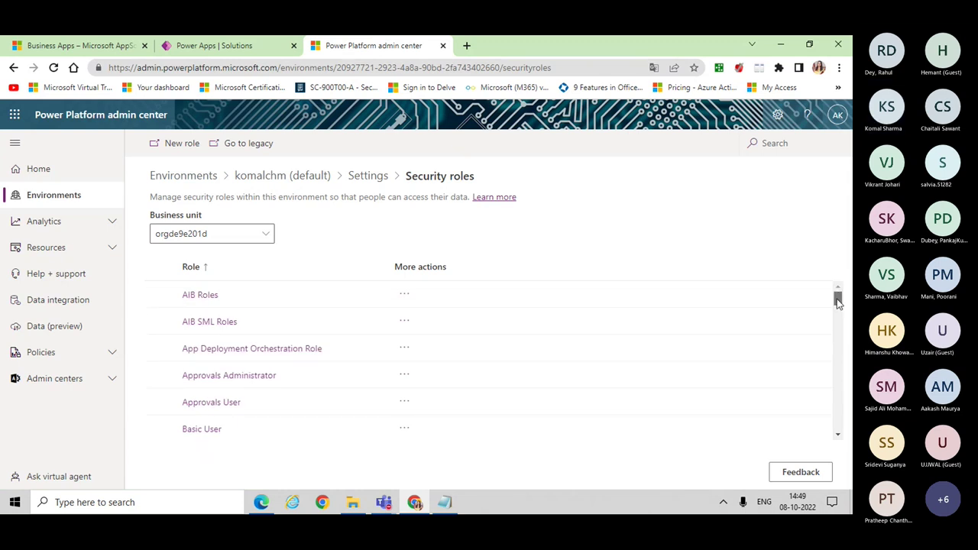
drag(843, 370, 839, 424)
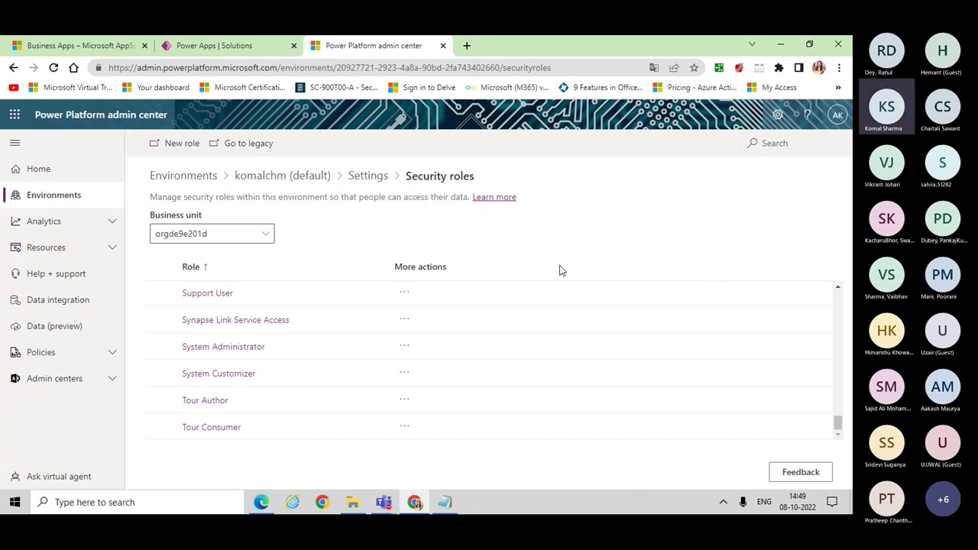
Step: Create a new security role named pl200role under business unit orgde9e201d
click(175, 143)
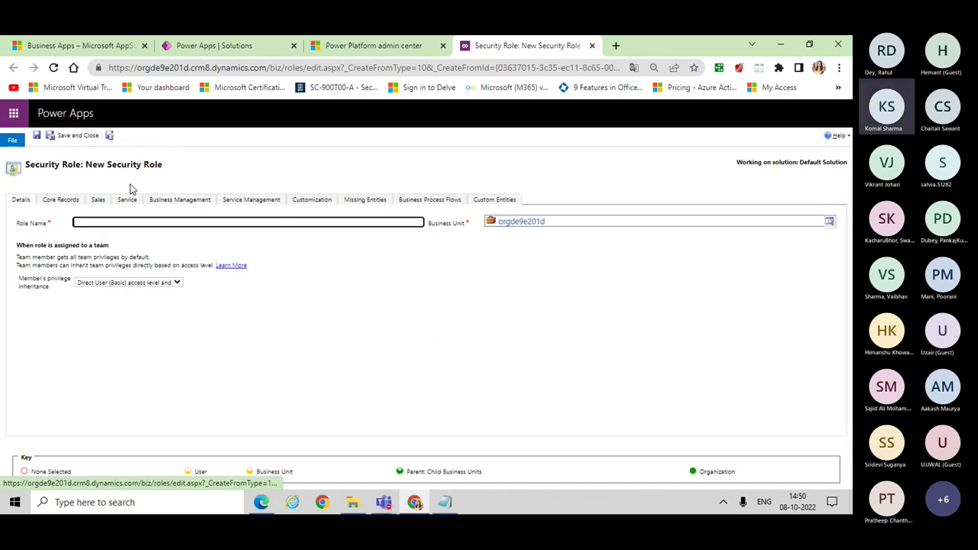
click(211, 222)
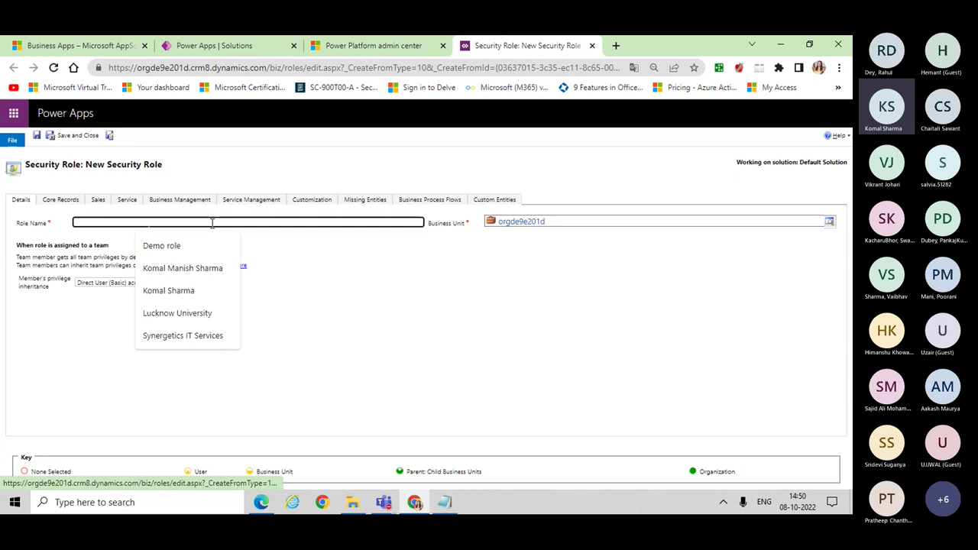
text(pl200)
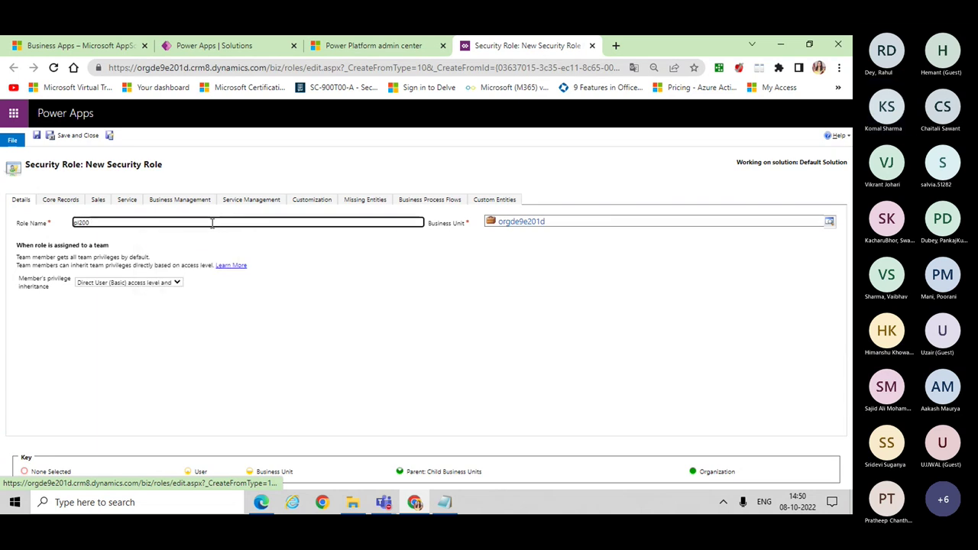
text(role)
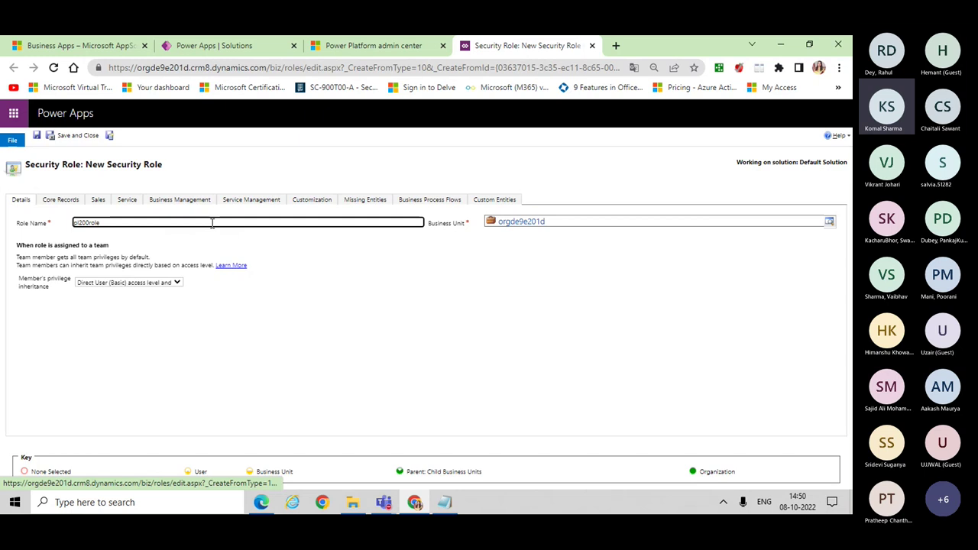
click(612, 222)
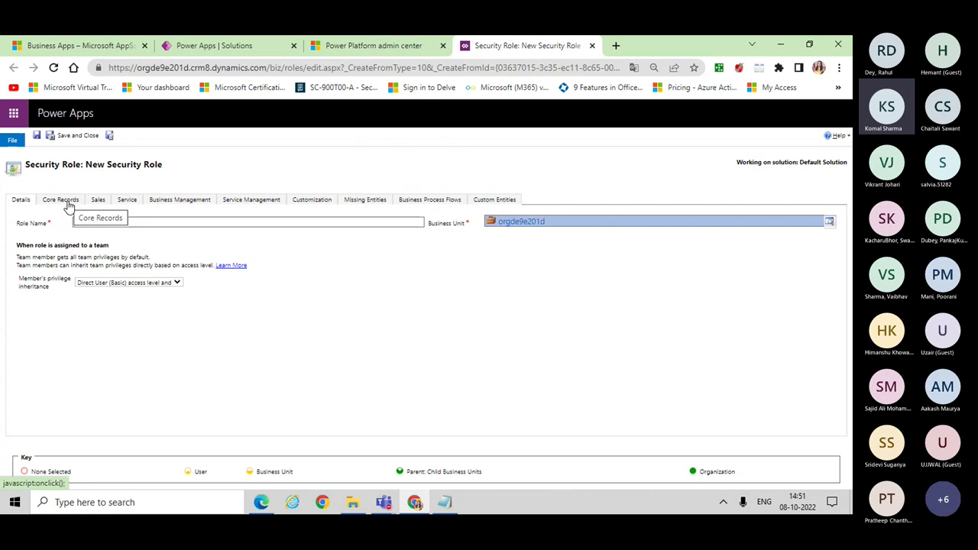
Step: Browse the role's privilege tabs and scroll the Custom Entities grid to the Employee row
click(67, 202)
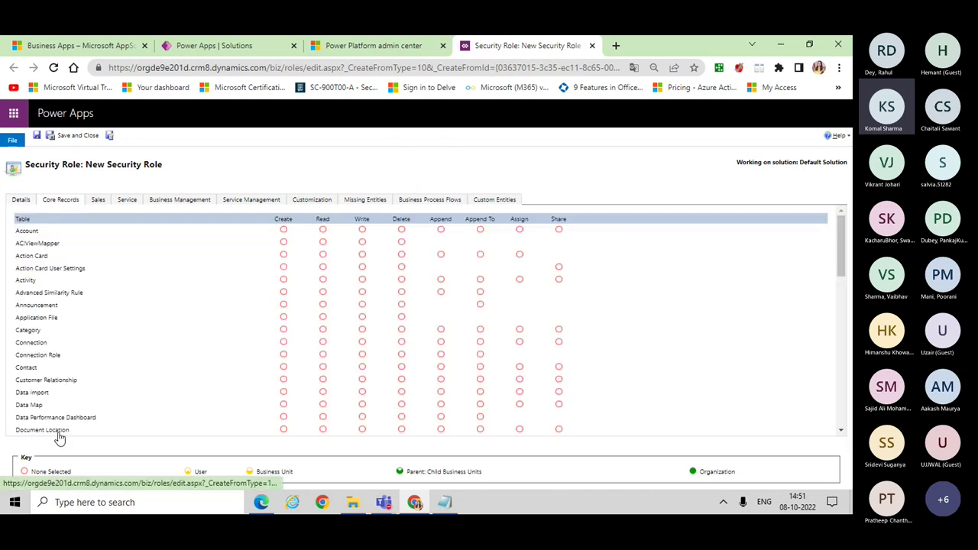
click(98, 205)
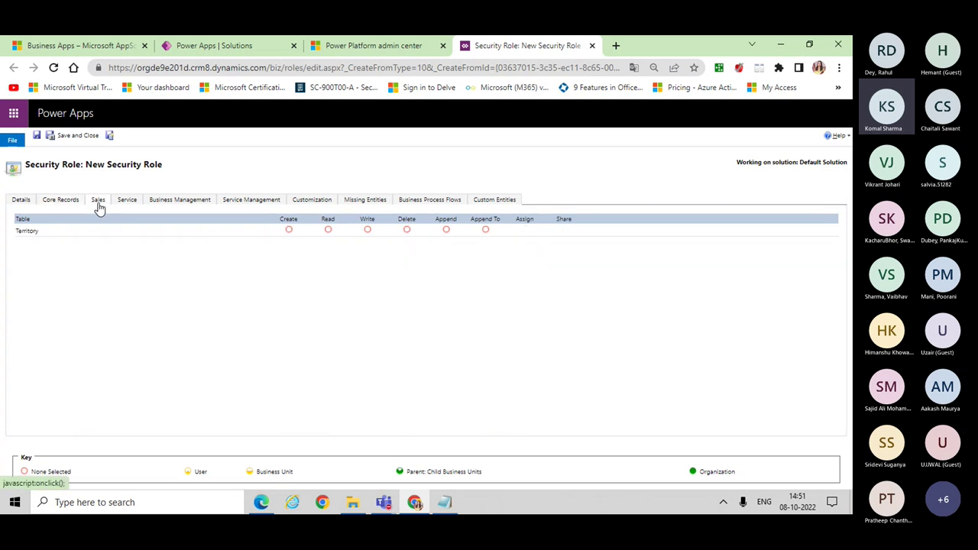
click(197, 202)
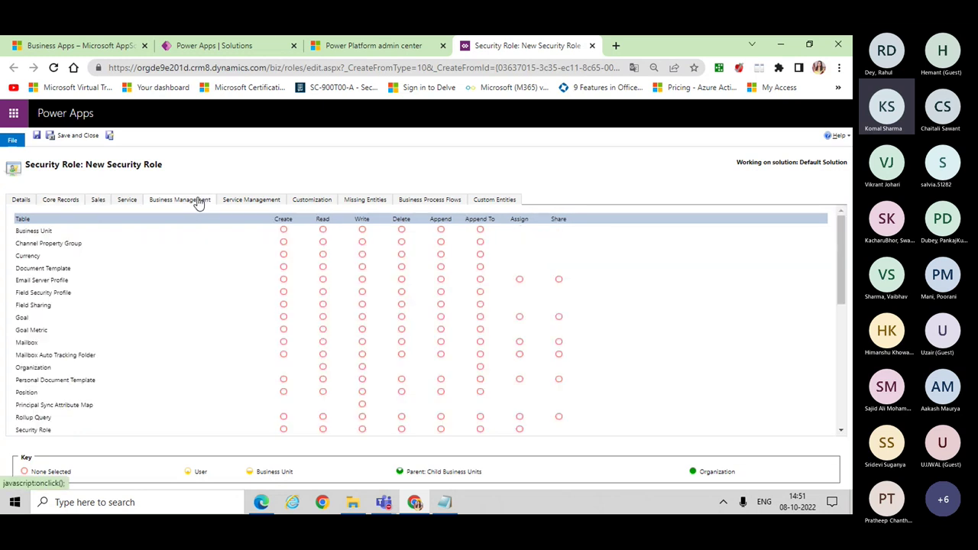
click(494, 202)
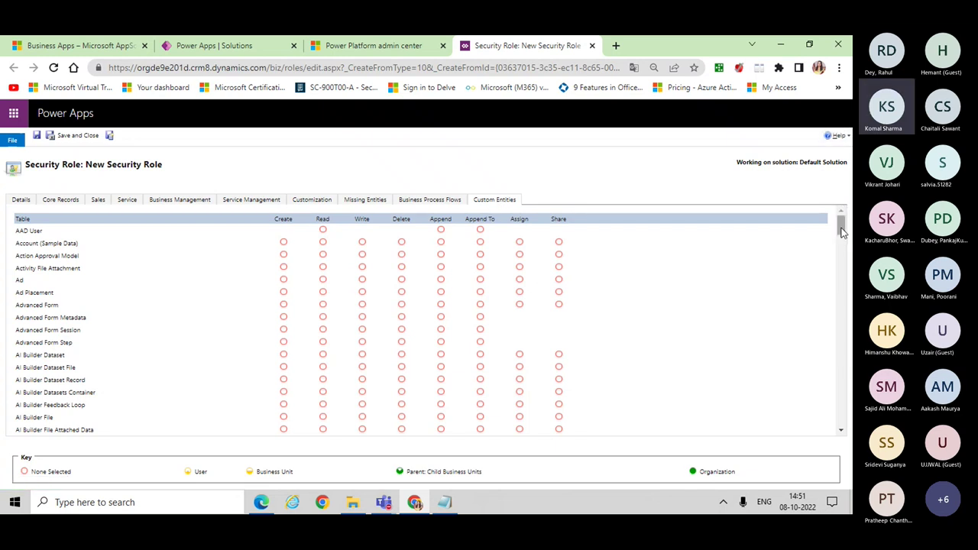
drag(841, 227, 847, 299)
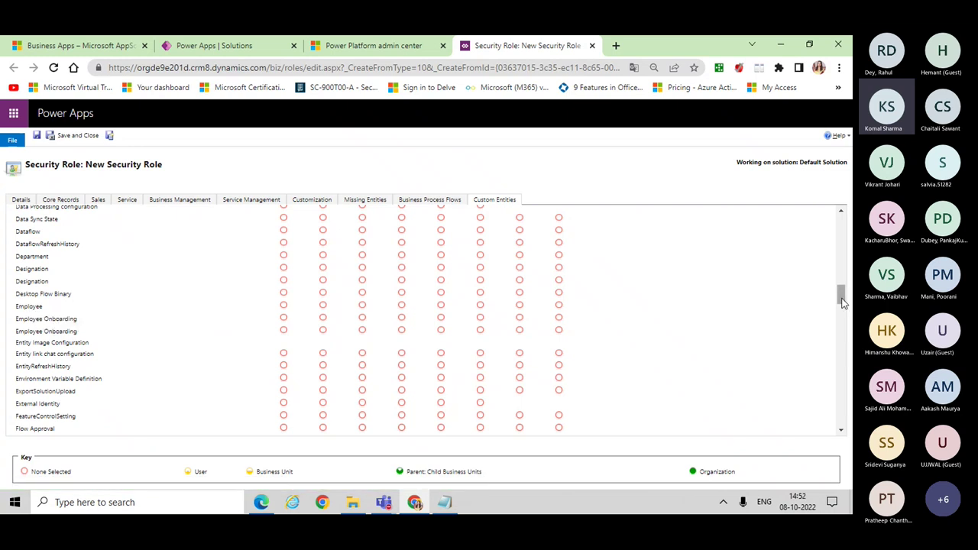
drag(842, 301, 840, 290)
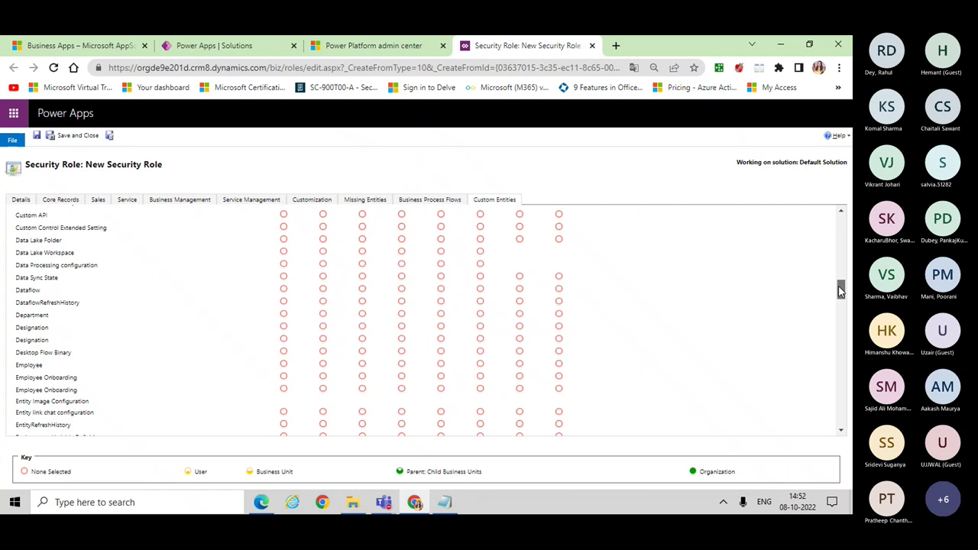
drag(840, 291, 841, 218)
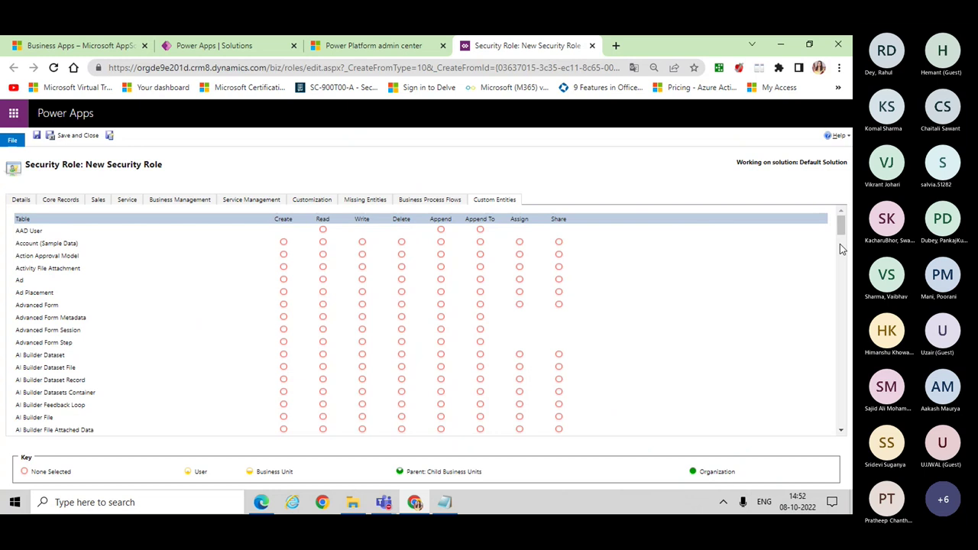
drag(841, 231, 841, 291)
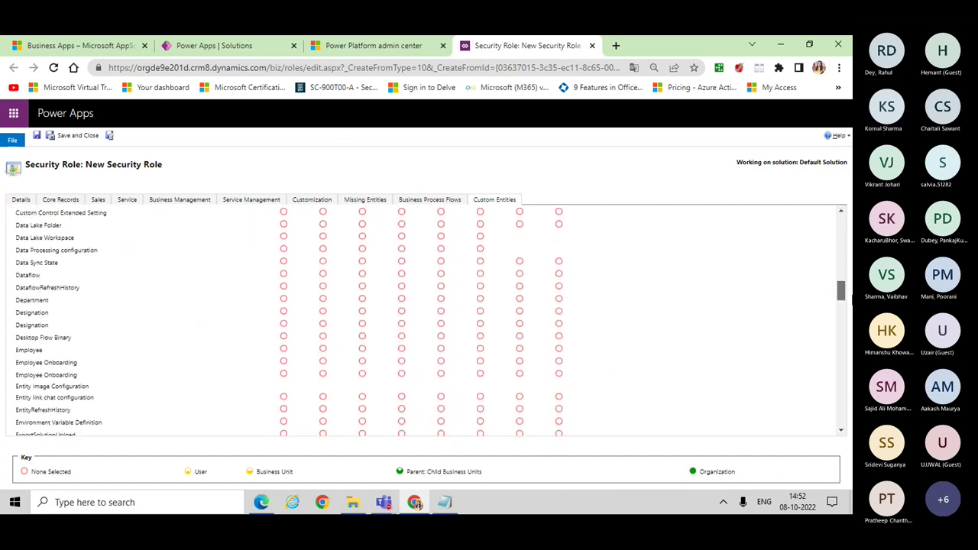
Step: Try granting the Employee Create privilege, then clear it back to none
click(285, 351)
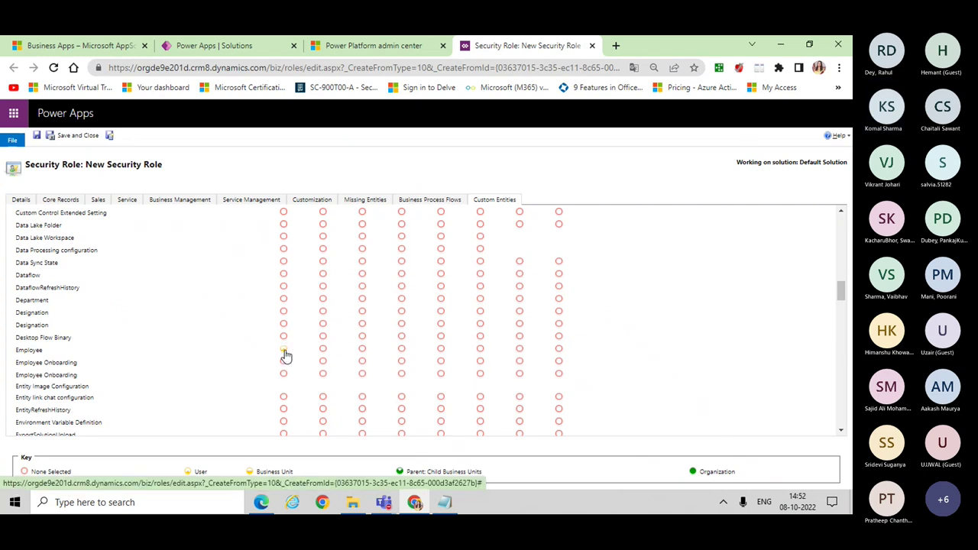
drag(841, 298, 841, 220)
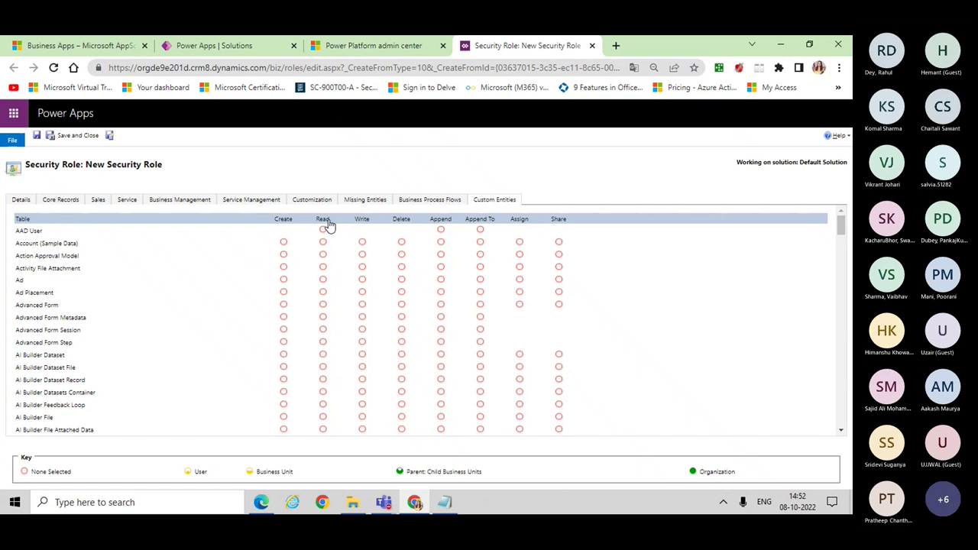
drag(841, 224, 846, 301)
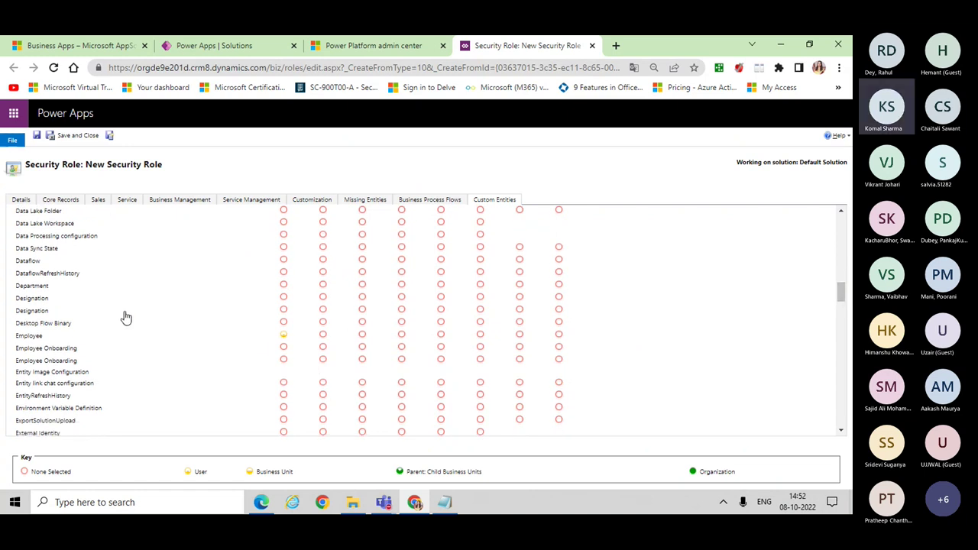
click(284, 337)
click(285, 337)
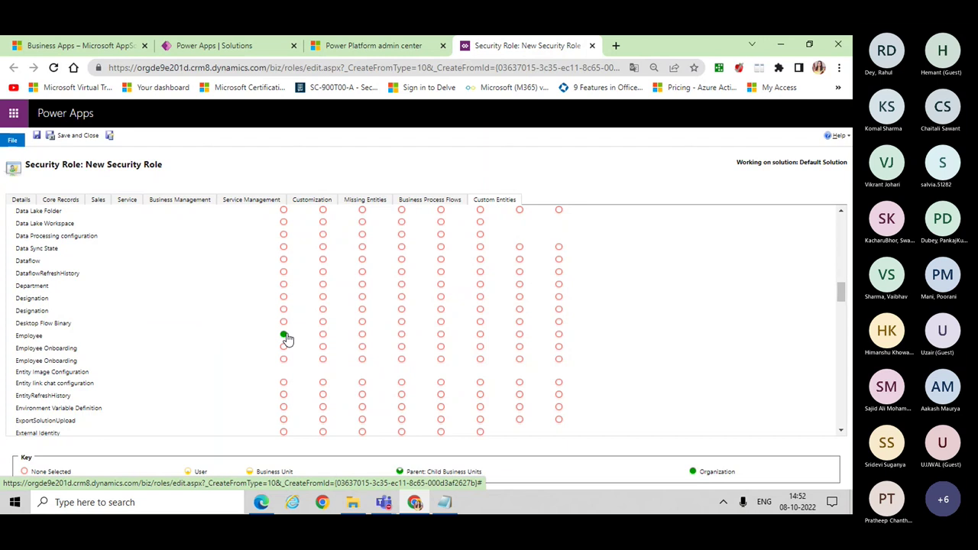
click(285, 336)
click(284, 336)
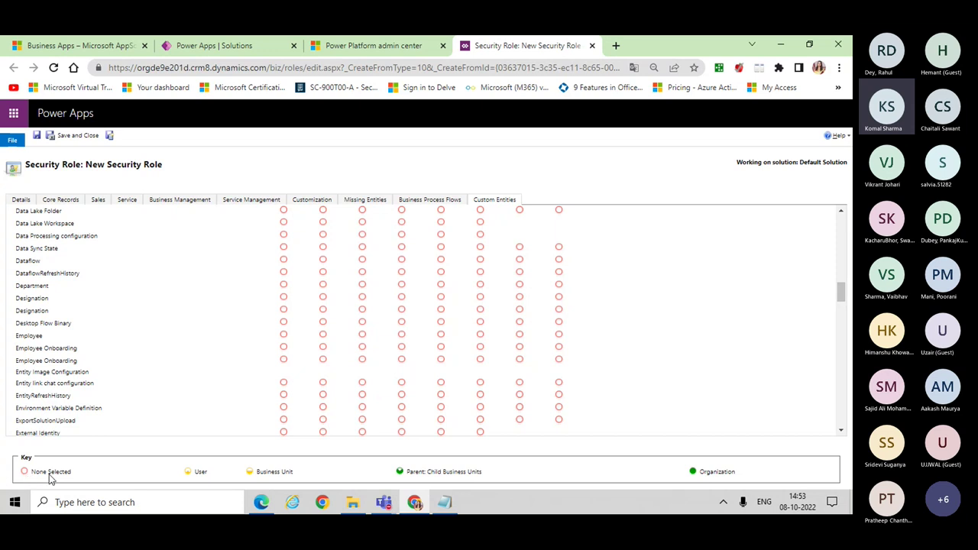
Step: Set the Employee table's Read, Write and Delete privileges to Organization level
mouse_move(64, 480)
click(324, 335)
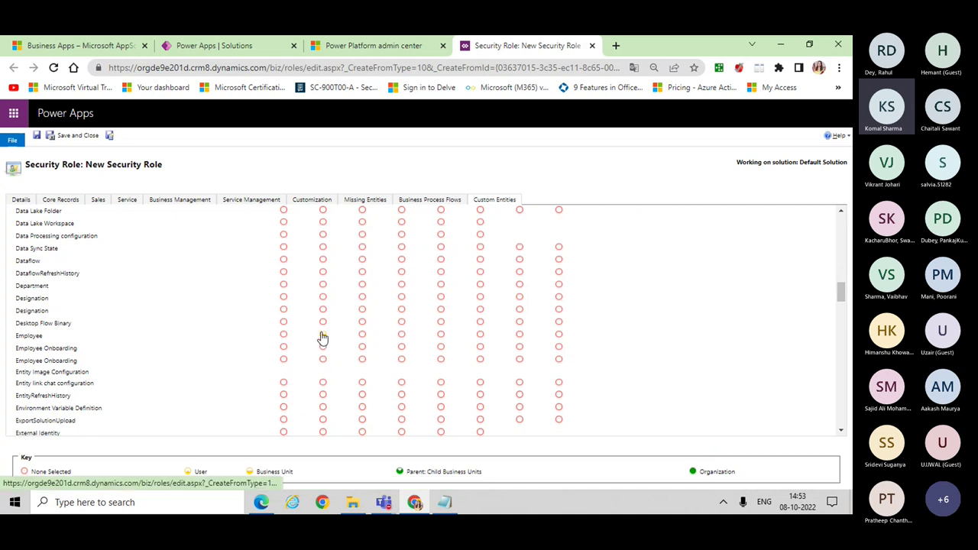
click(322, 335)
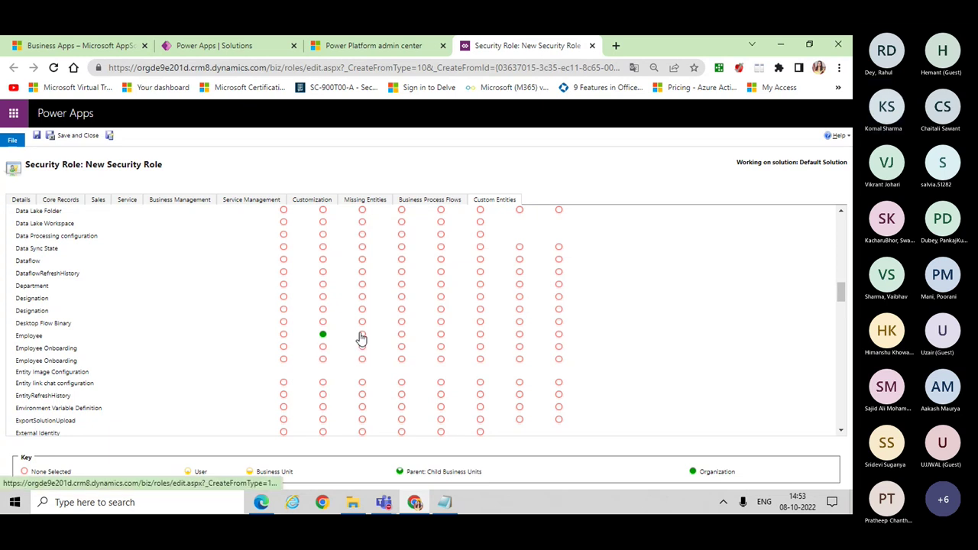
click(362, 335)
click(364, 337)
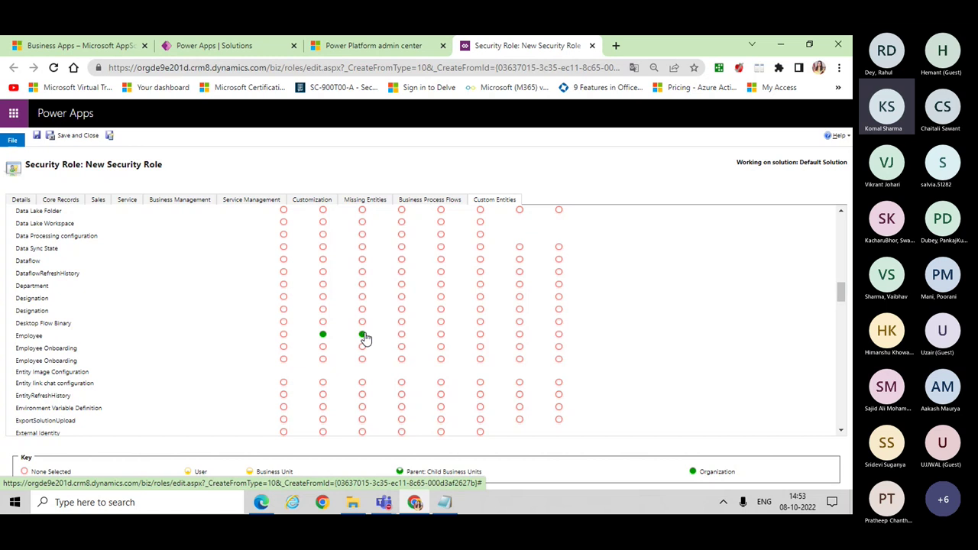
click(402, 340)
click(403, 343)
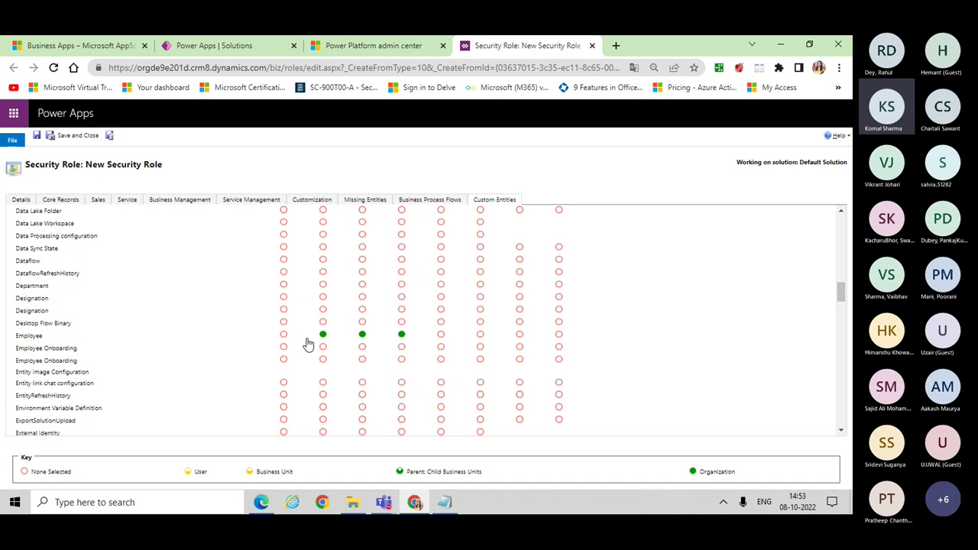
Step: Save and close pl200role, then open it from the Security roles list
click(88, 138)
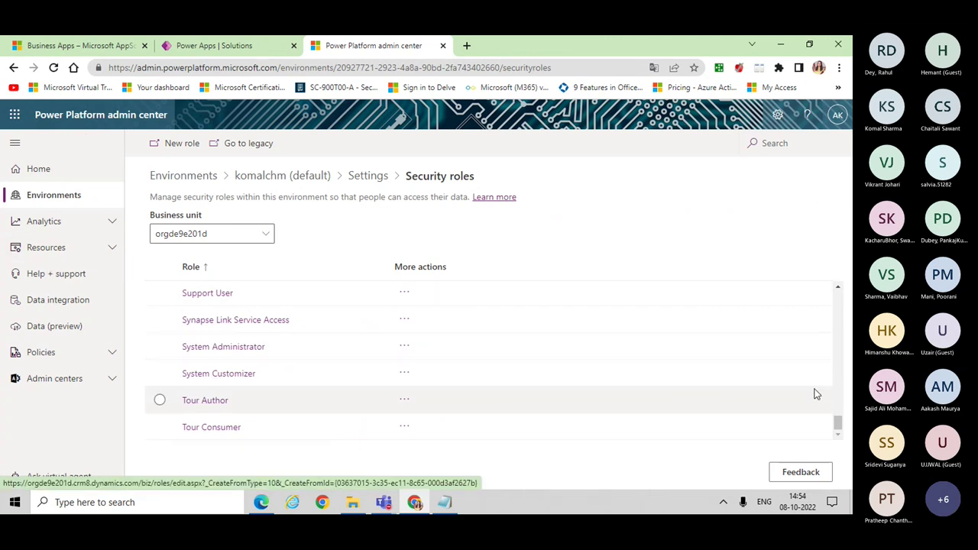
drag(842, 432, 845, 402)
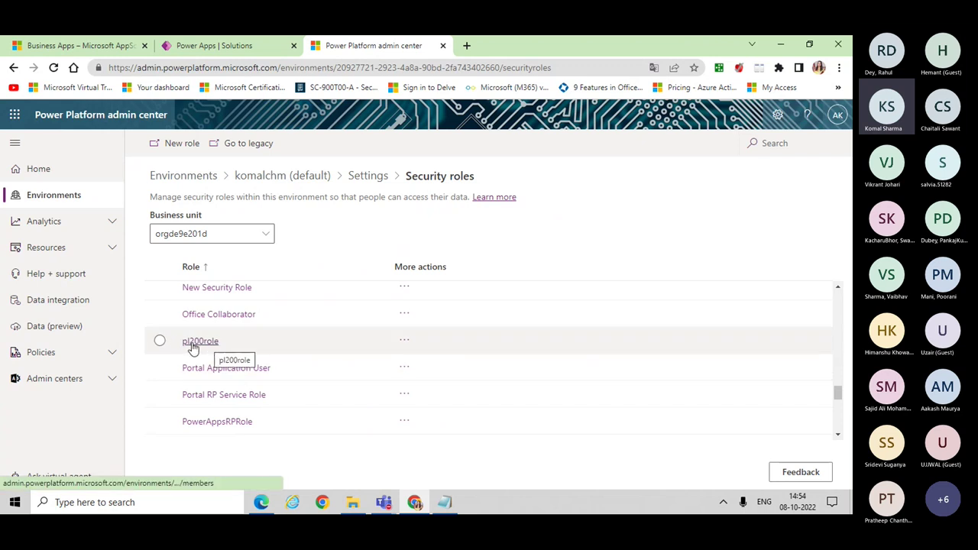
click(403, 343)
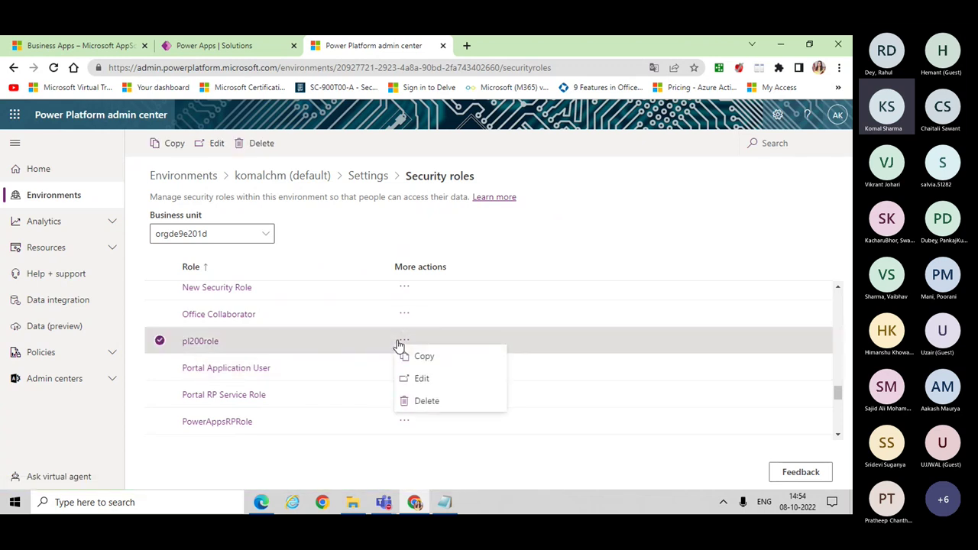
click(195, 344)
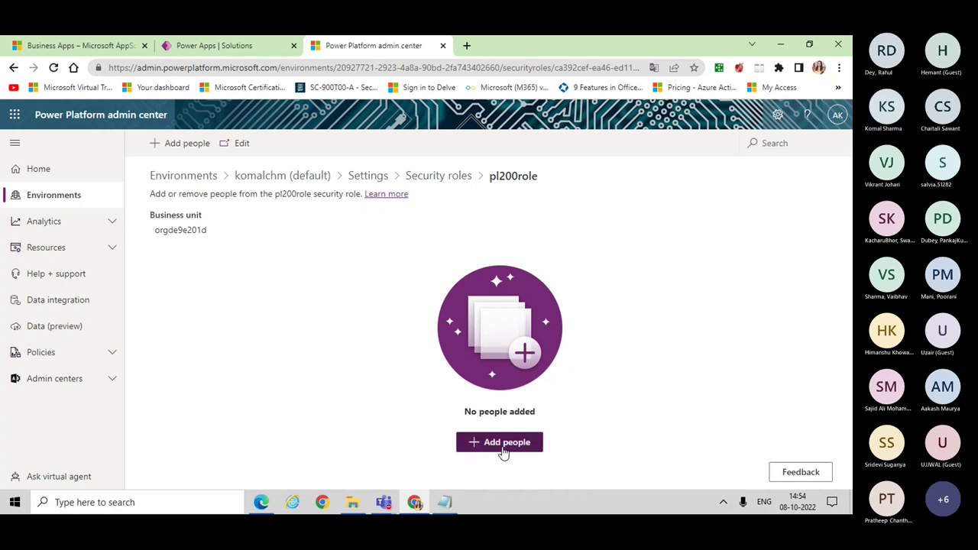
Step: Assign the employee test user, found by searching 'emp', to pl200role
click(503, 448)
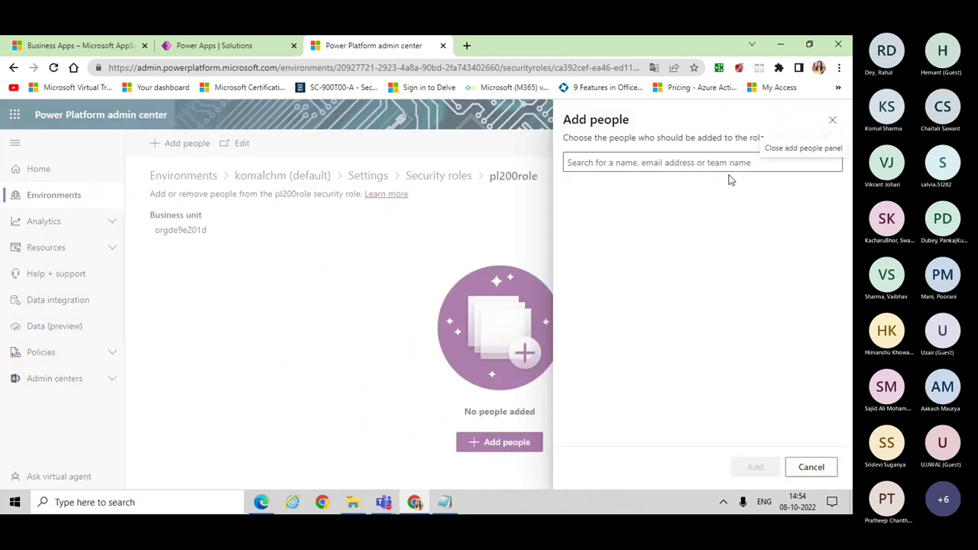
click(614, 162)
text(pa)
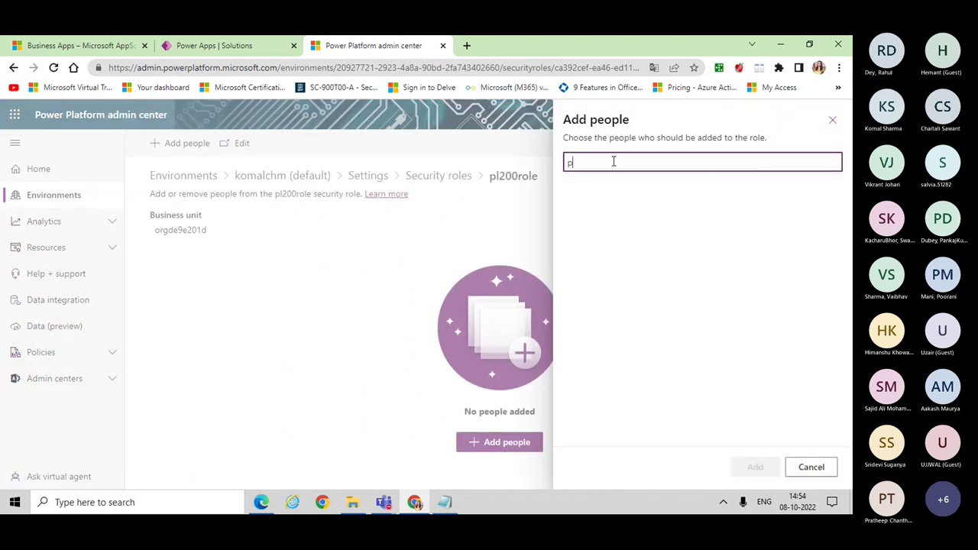
key(BackSpace)
key(BackSpace)
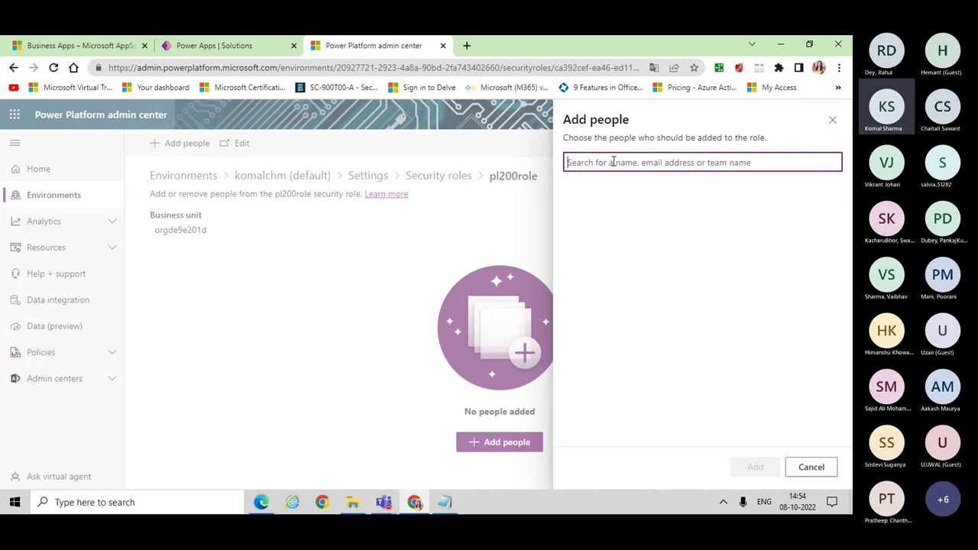
text(em)
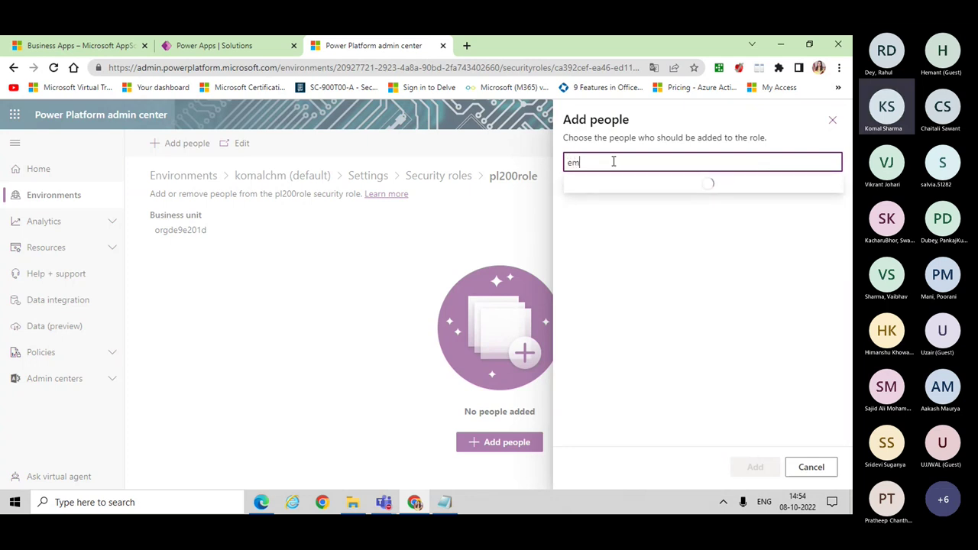
text(p)
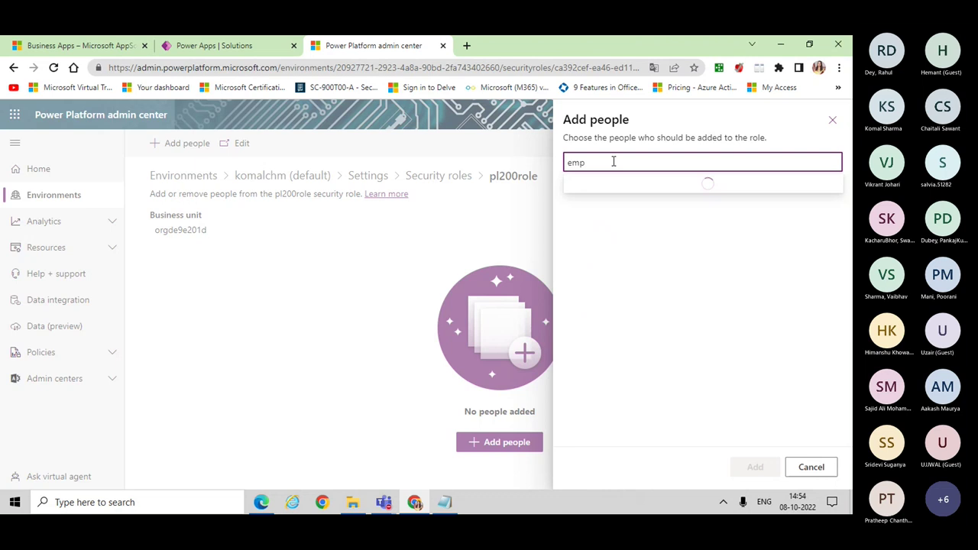
click(600, 192)
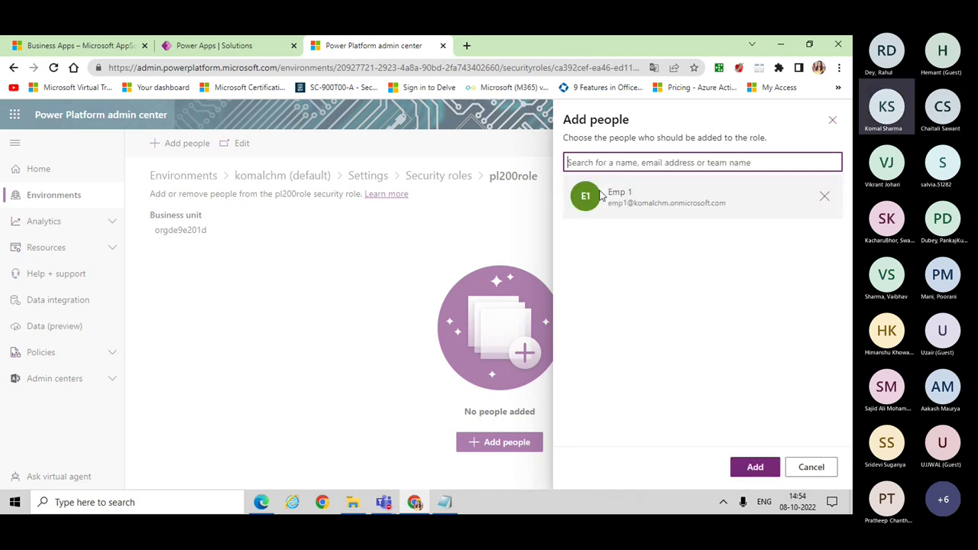
click(747, 473)
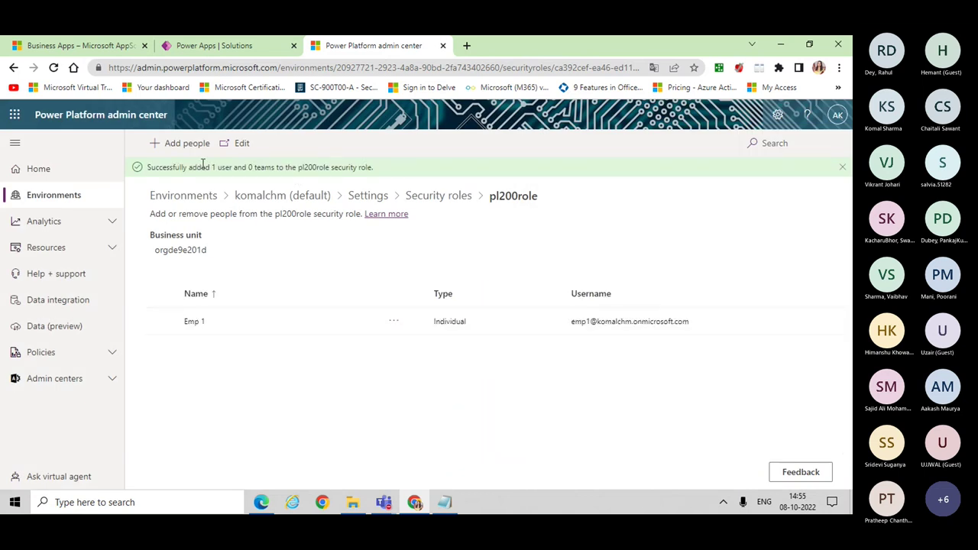
Step: Go back to the komalchm (default) environment's overview via the breadcrumb
click(284, 197)
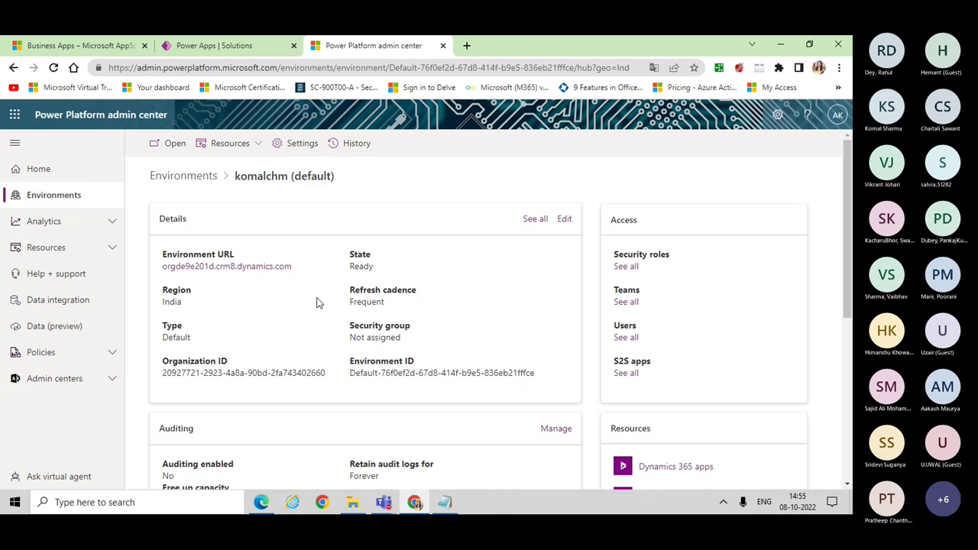
mouse_move(387, 509)
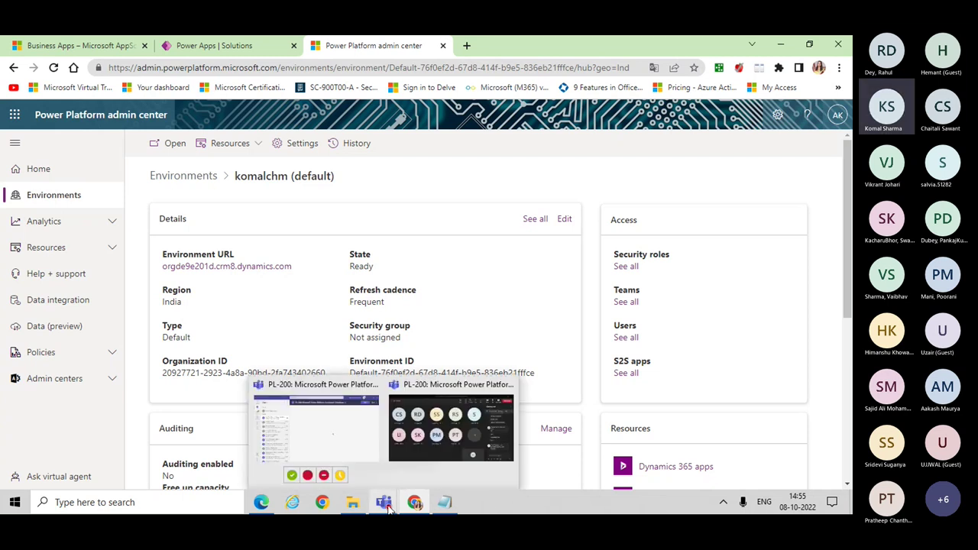
click(447, 434)
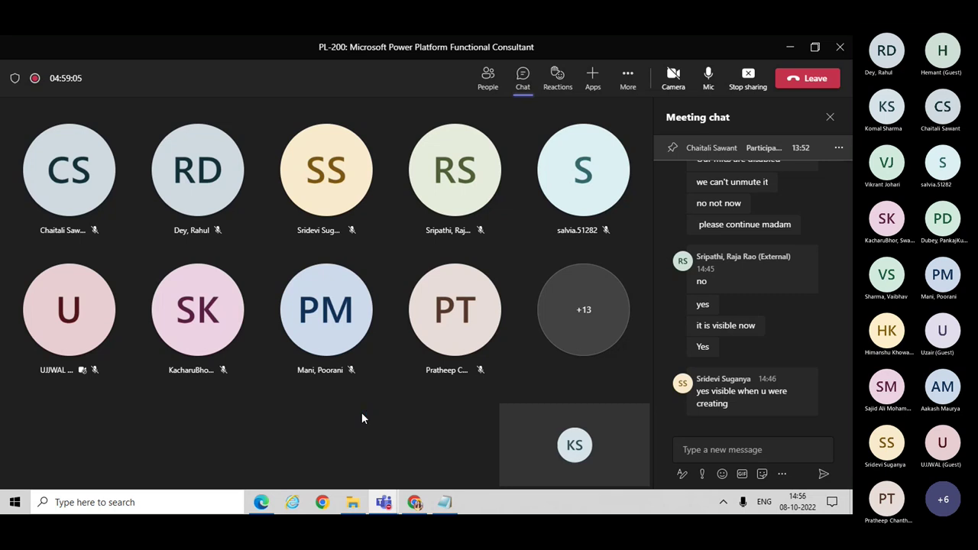
mouse_move(420, 504)
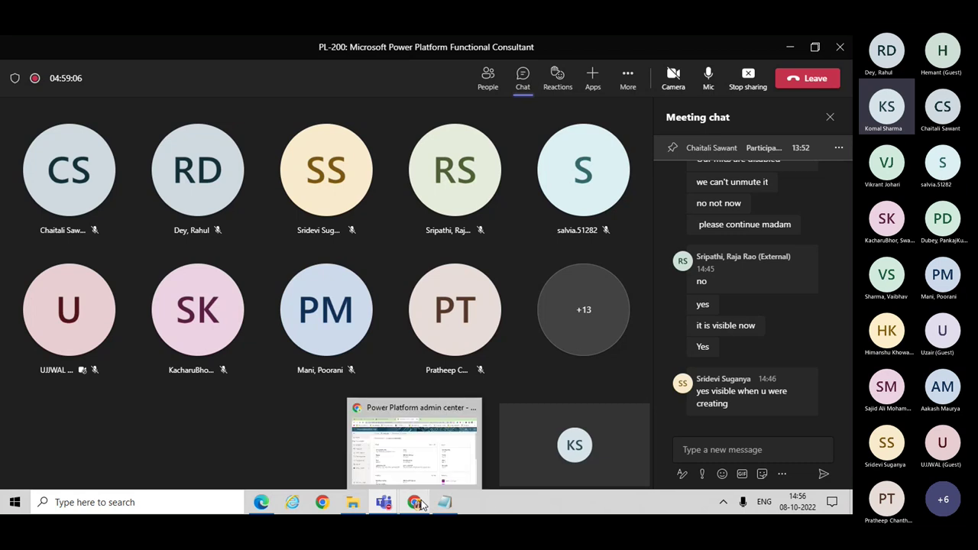
click(424, 469)
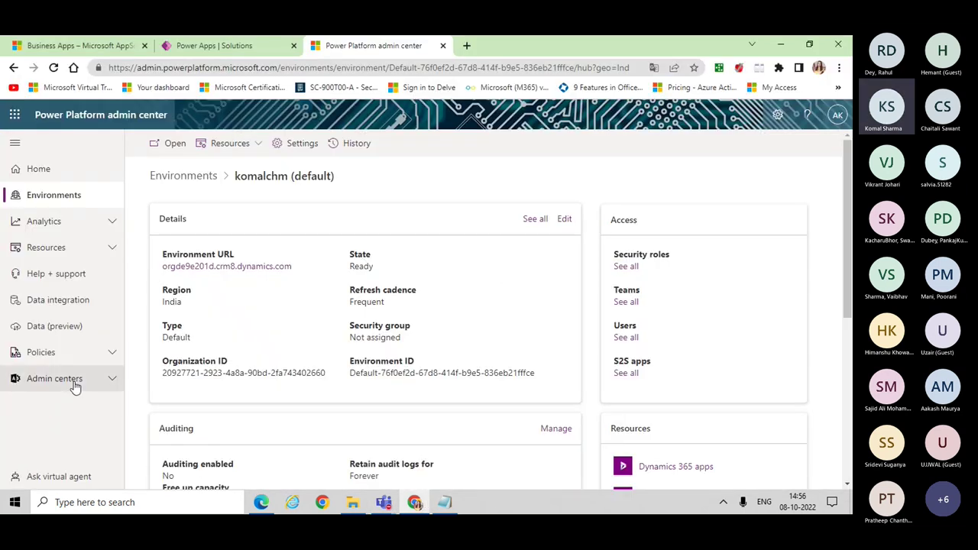
Step: From the Power Apps Solutions page, open the Dataverse Tables list
click(207, 46)
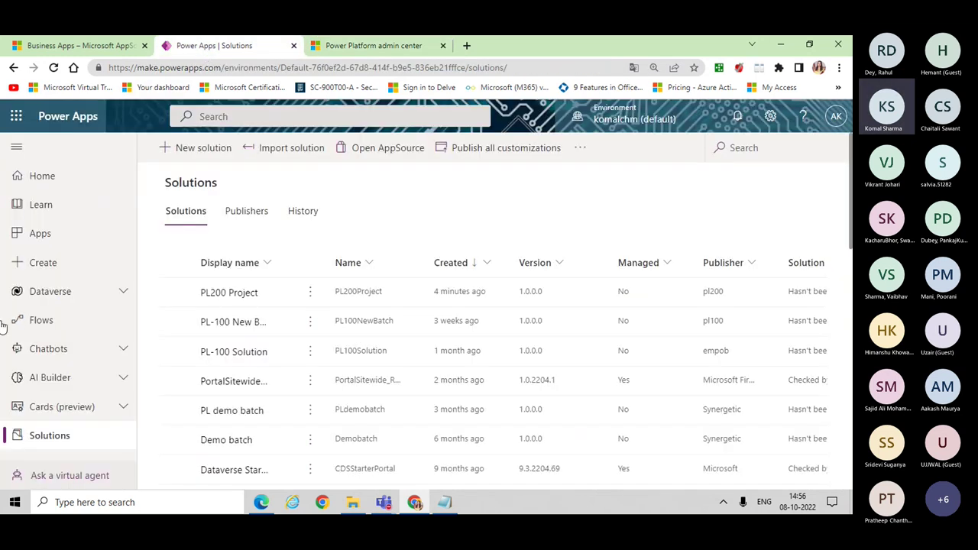
click(42, 296)
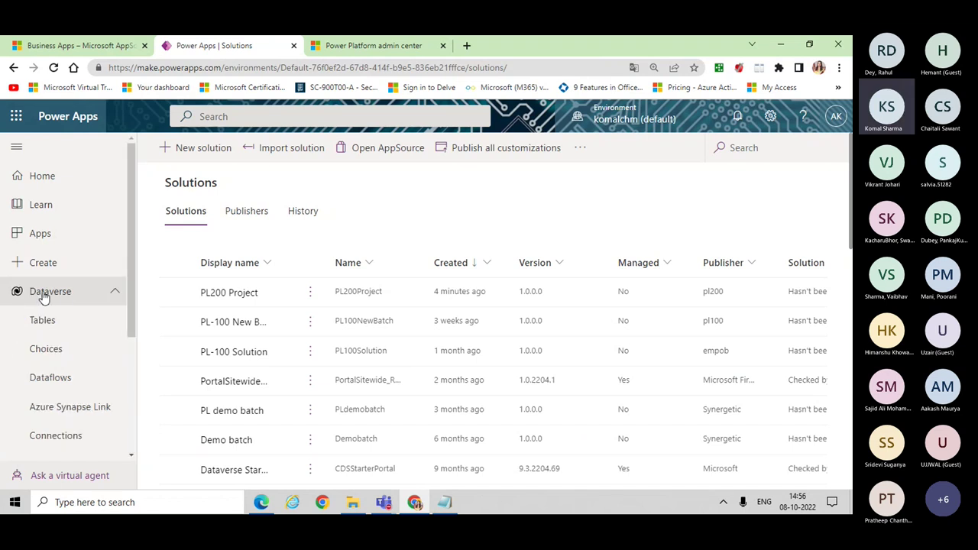
click(44, 321)
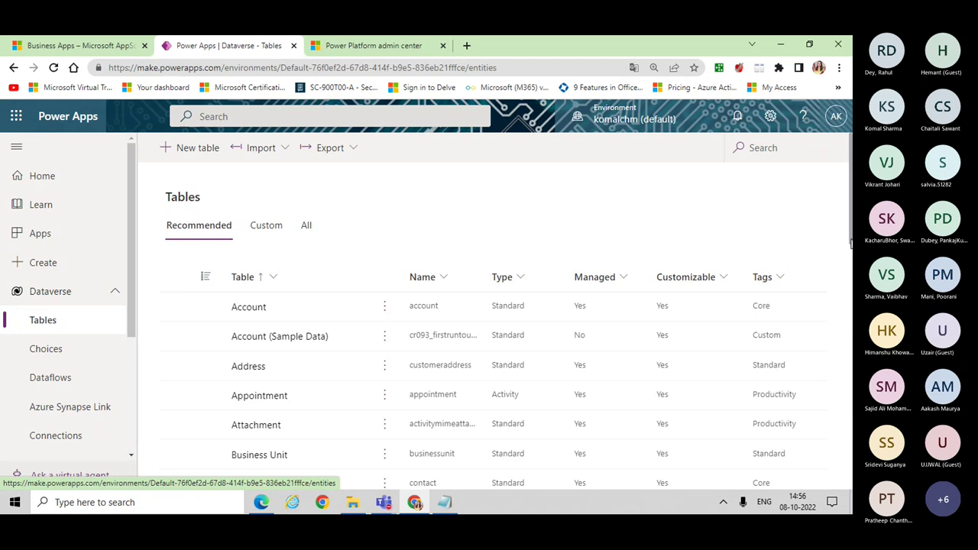
Step: Browse the tables list, then filter table names to those containing 'eob'
scroll(497, 328, down, 4)
scroll(496, 329, down, 3)
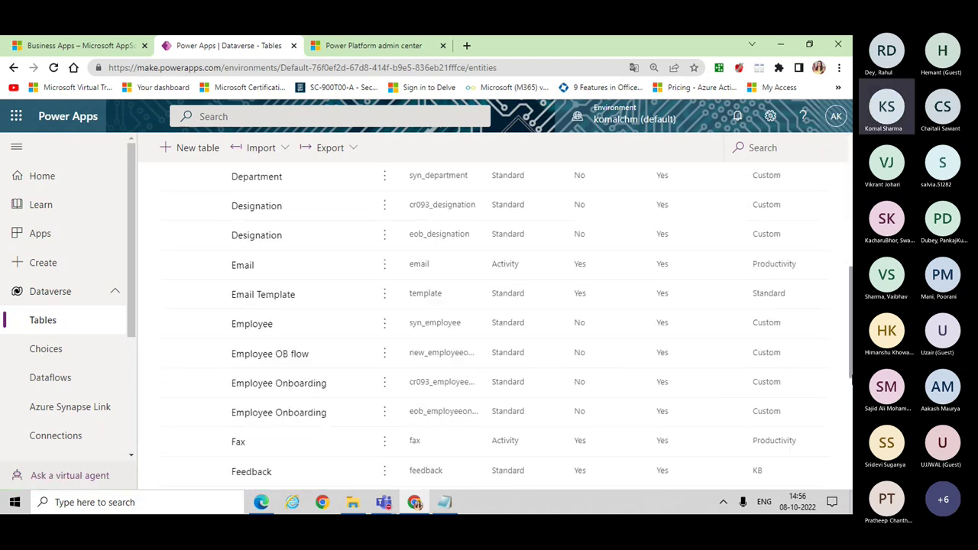
scroll(497, 329, down, 2)
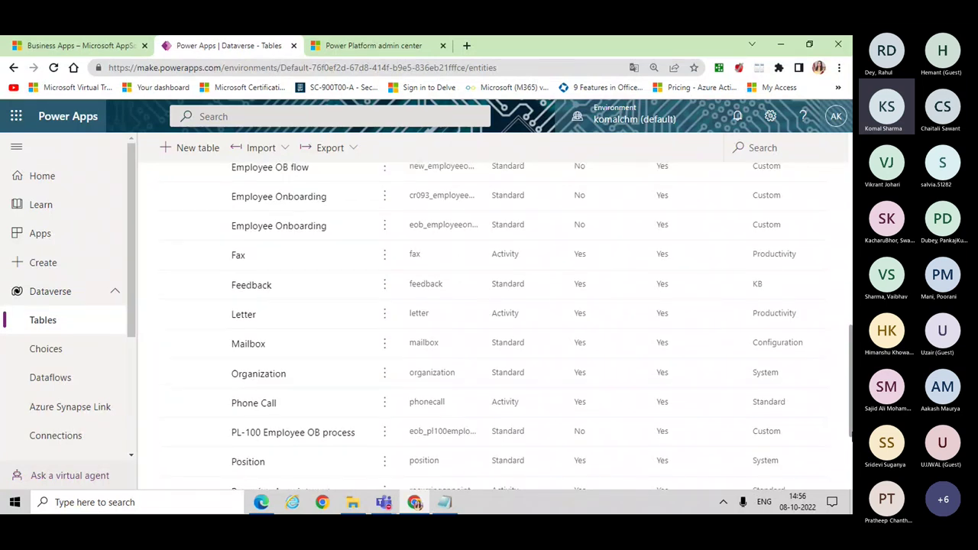
scroll(497, 328, up, 10)
scroll(497, 329, up, 1)
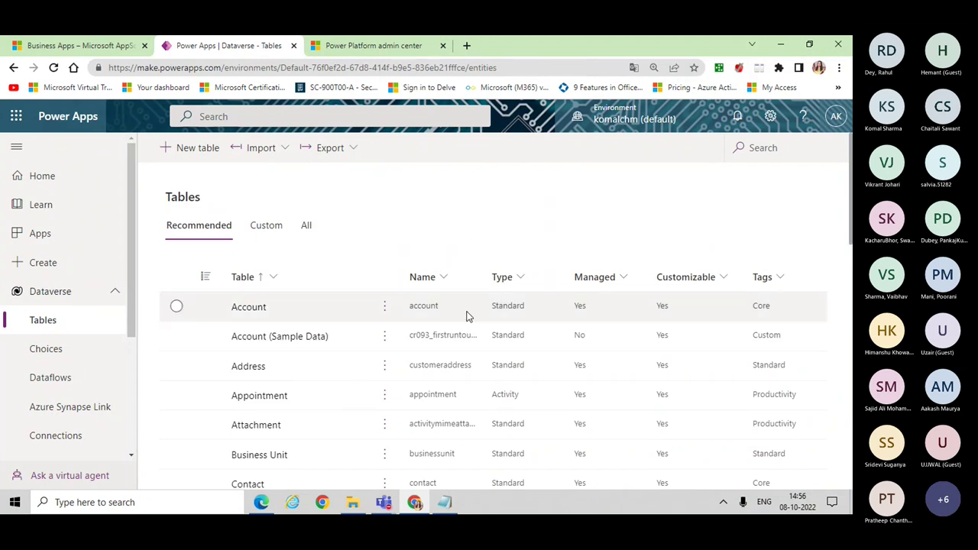
click(444, 281)
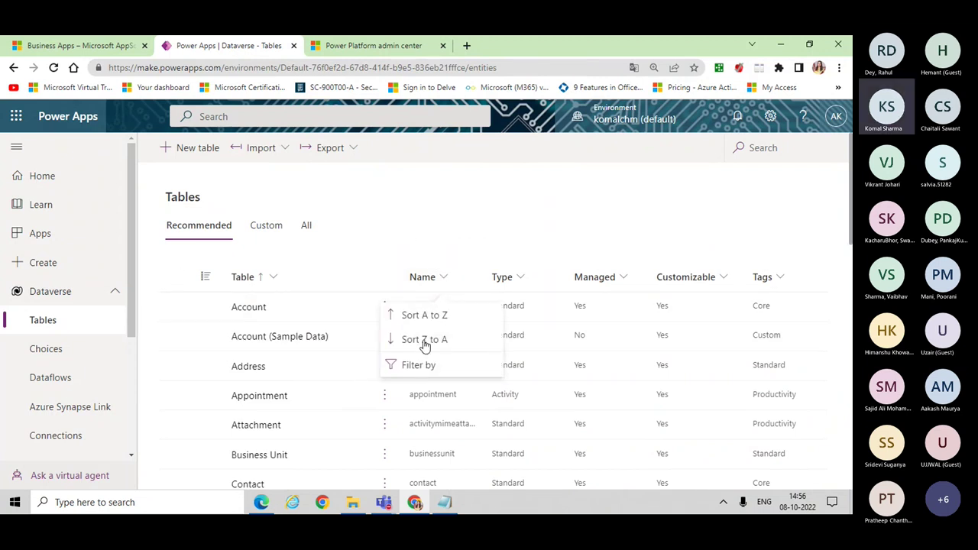
click(416, 372)
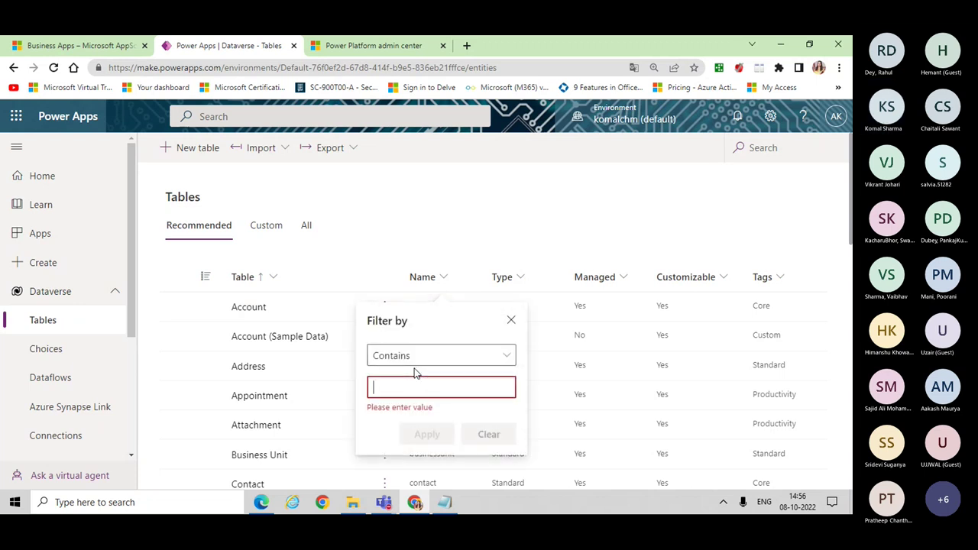
text(eob)
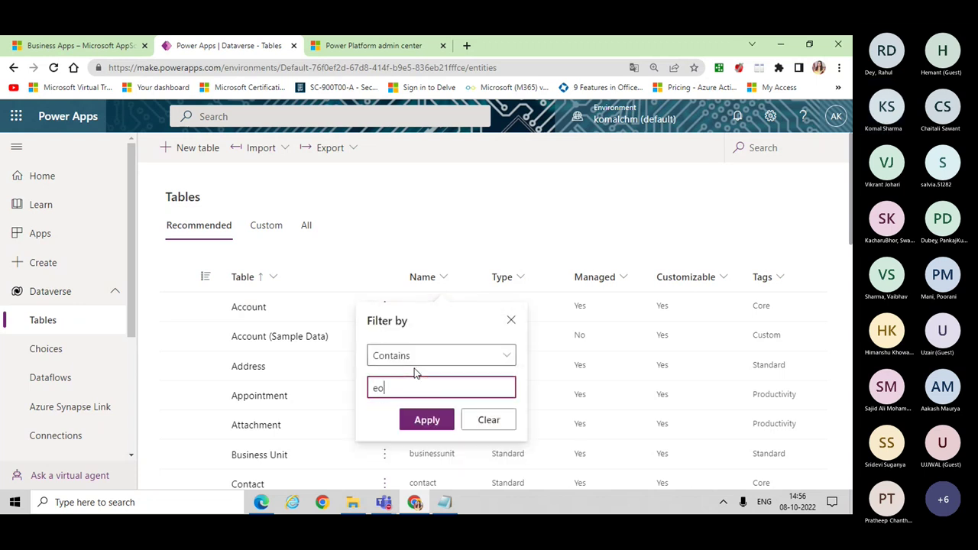
click(427, 422)
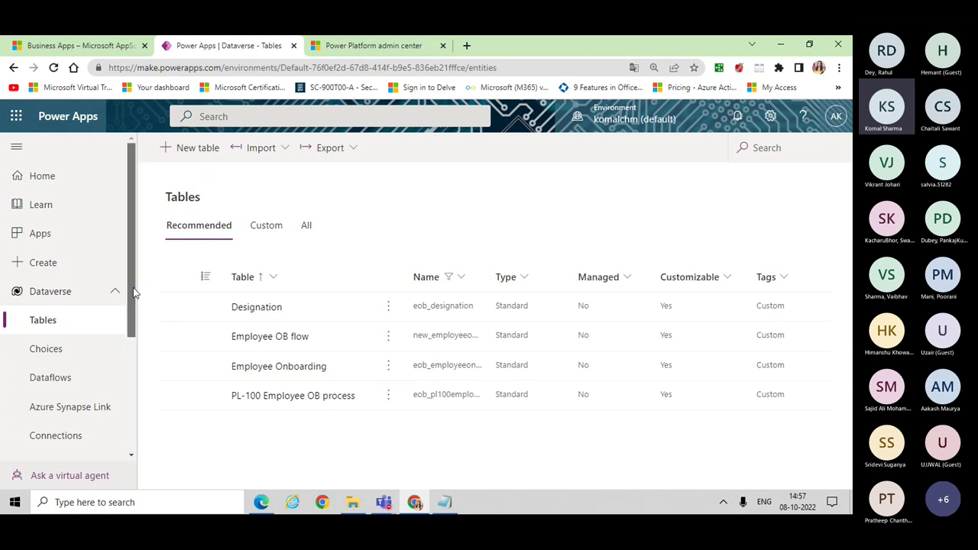
drag(131, 290, 140, 453)
Step: Go to Solutions and open the PL200 Project solution
click(48, 461)
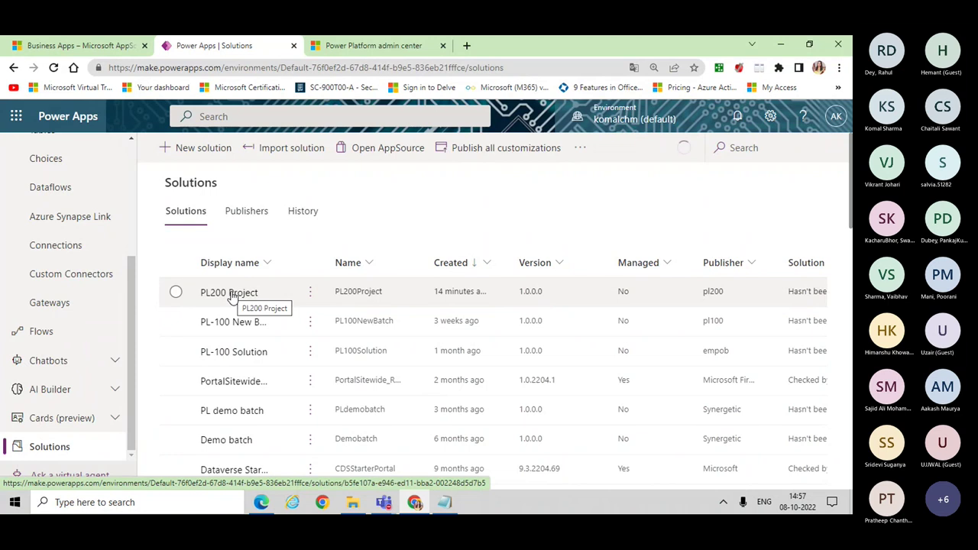
click(232, 294)
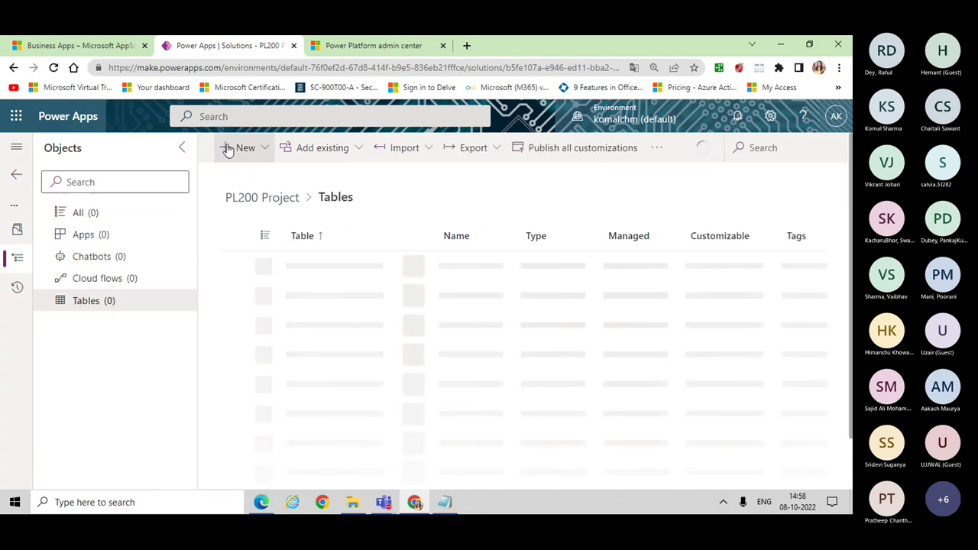
Step: Start a new table in the solution with display name 'pl200emp table'
click(227, 149)
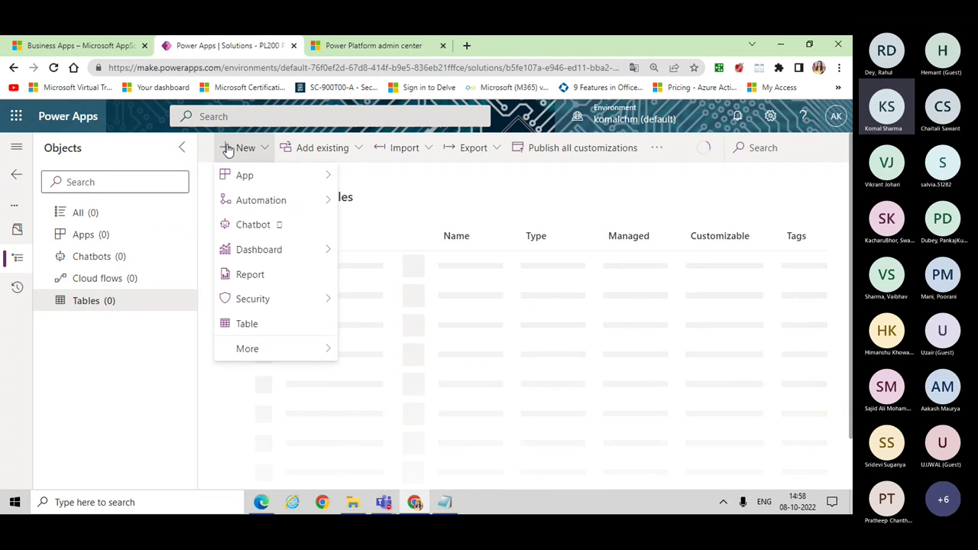
click(243, 324)
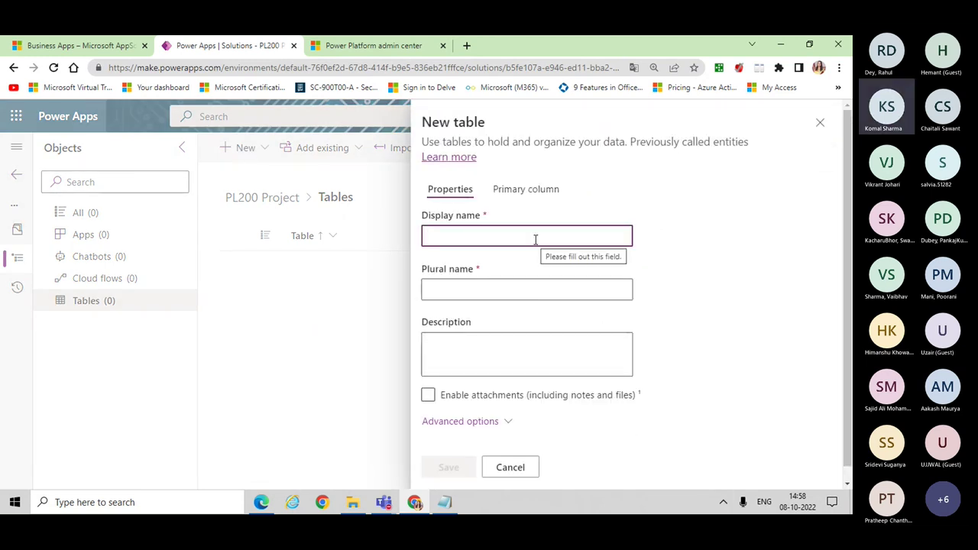
text(p)
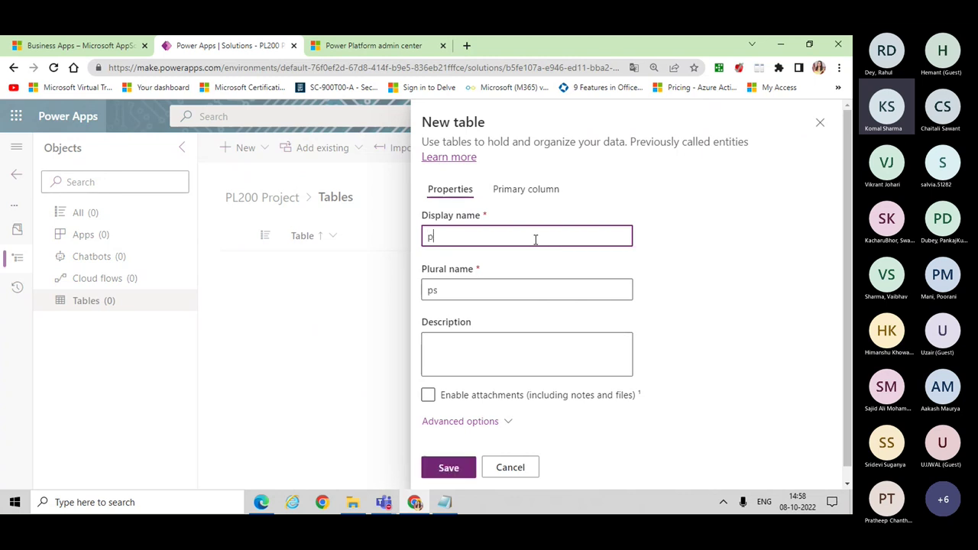
text(l200emp)
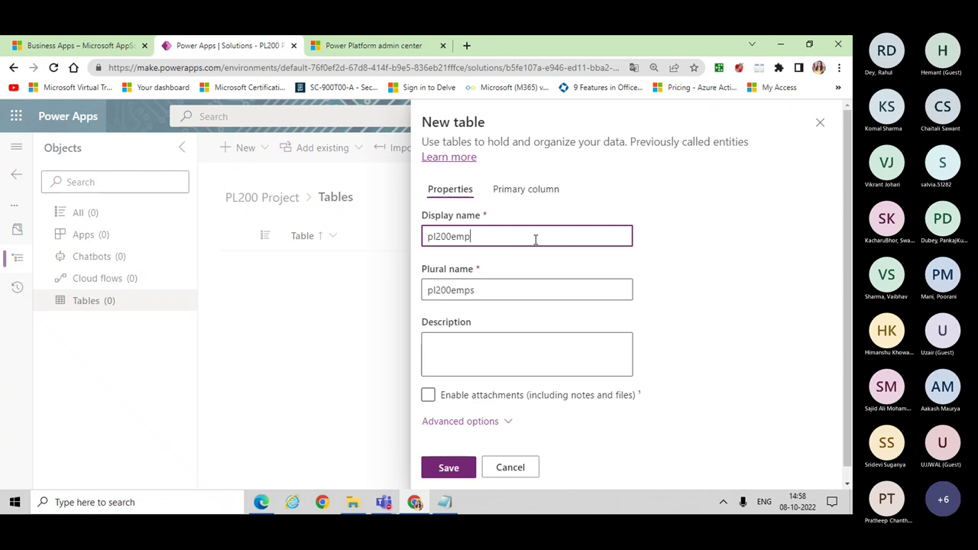
text( table)
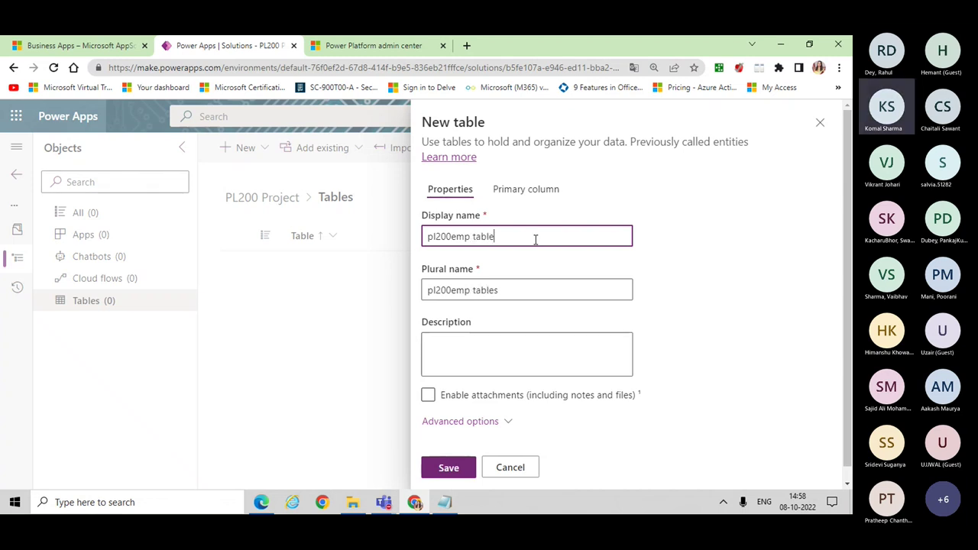
Step: Name the primary column 'emp Name' and save the new table
click(505, 192)
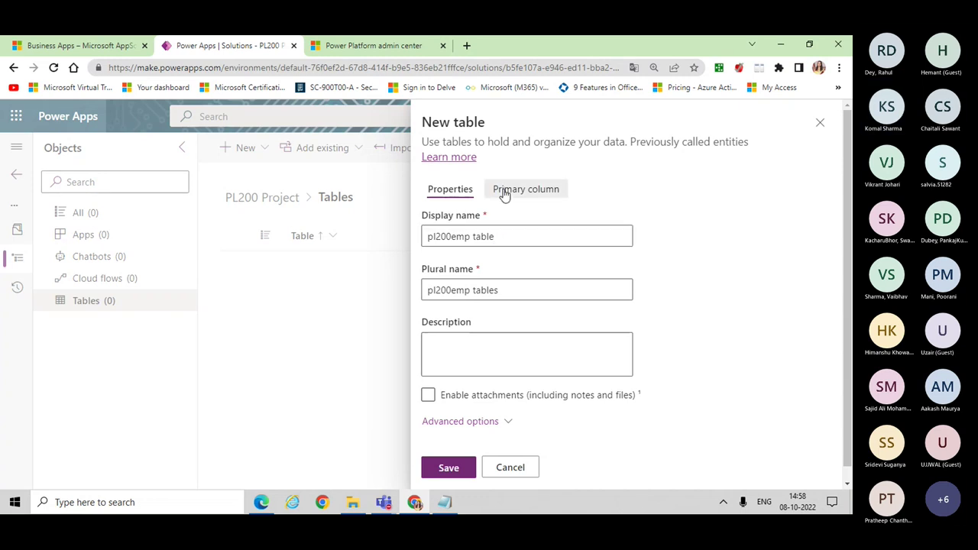
click(426, 237)
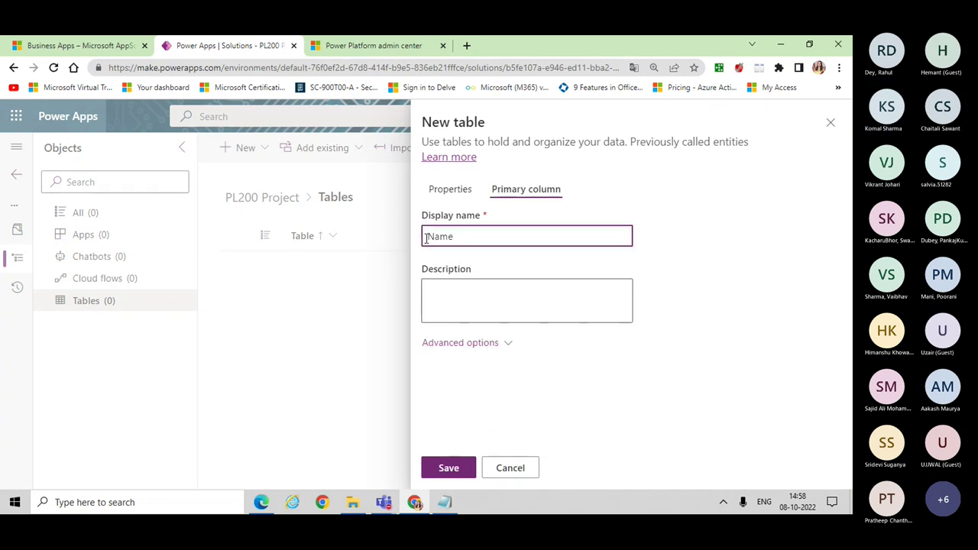
text(Temp)
click(425, 238)
key(Delete)
click(510, 303)
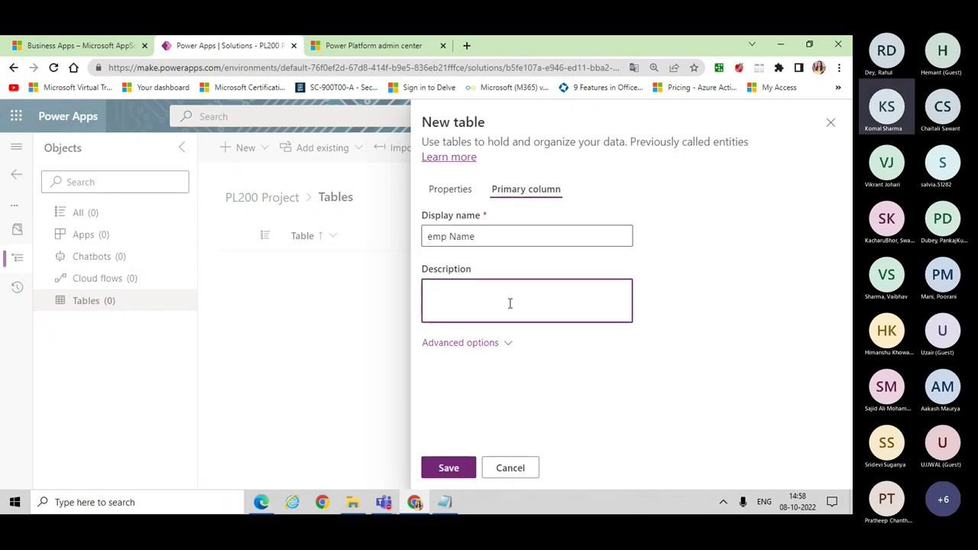
click(455, 190)
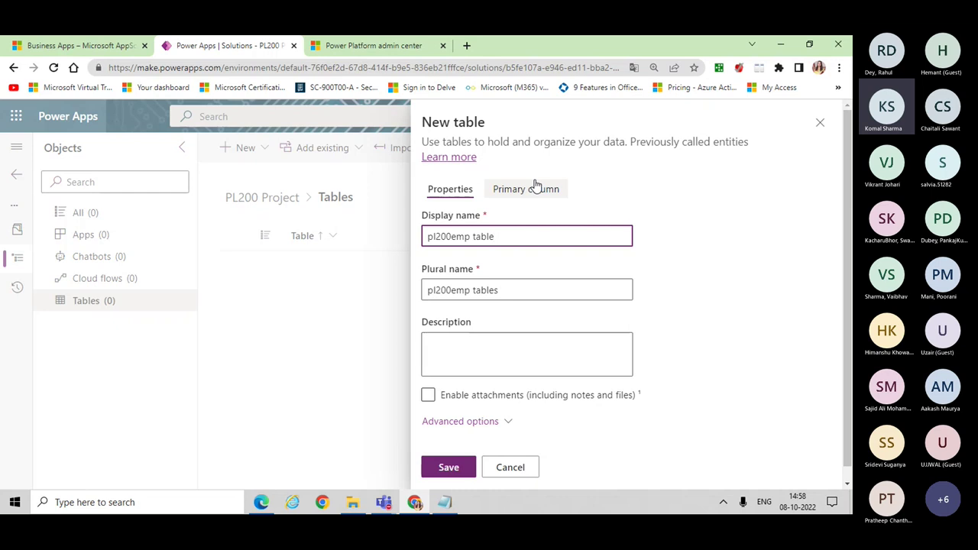
click(458, 468)
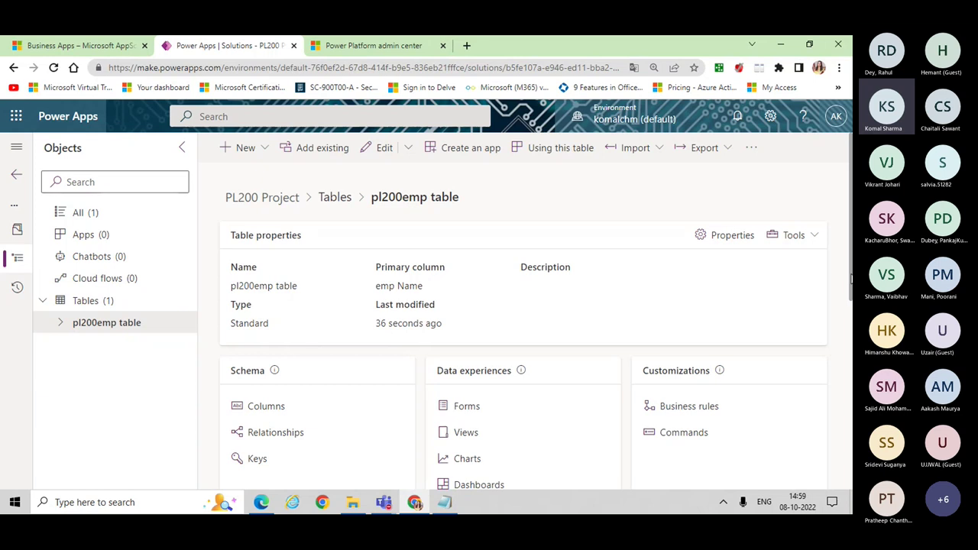
Step: Scroll through the saved pl200emp table overview page
scroll(852, 280, down, 2)
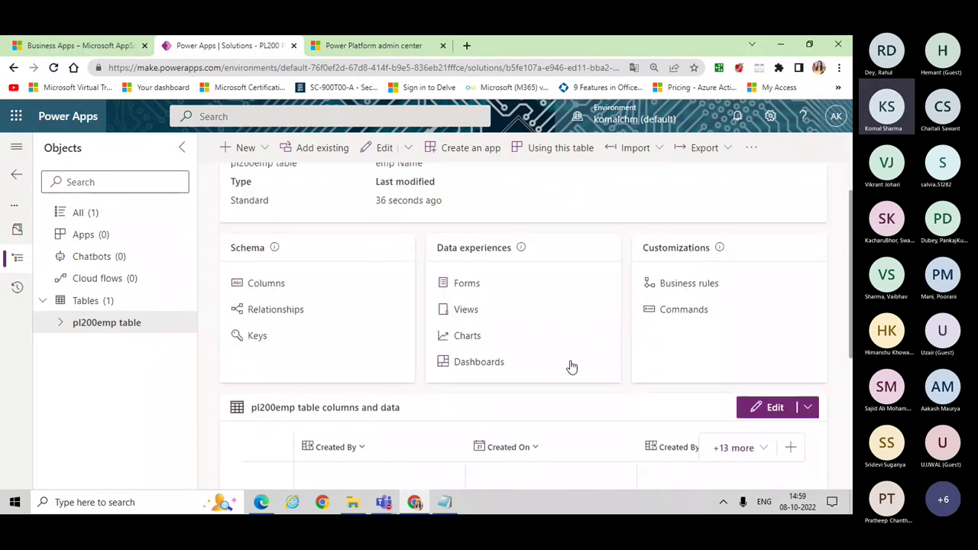
scroll(850, 356, up, 2)
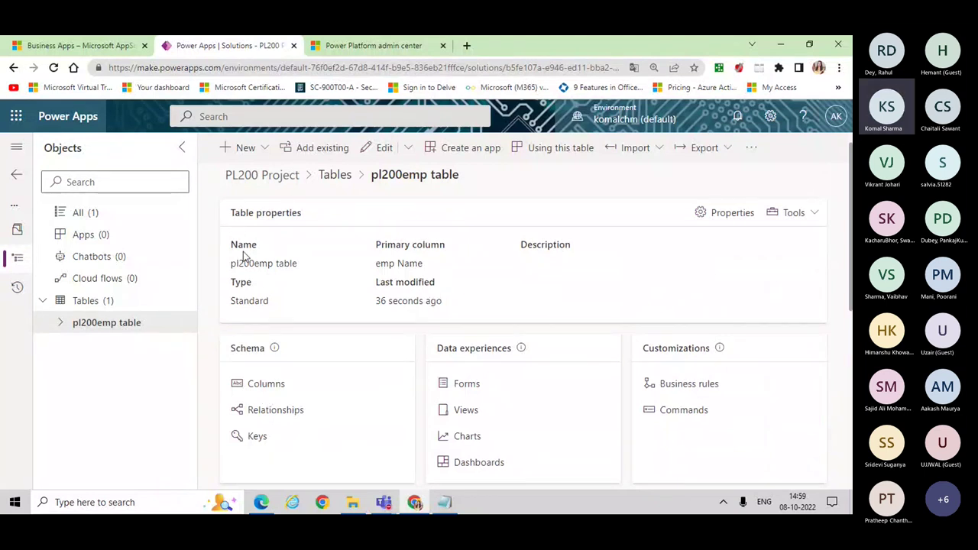
Step: Review pl200emp table's columns, with emp Name as primary name, and begin a new column
click(266, 384)
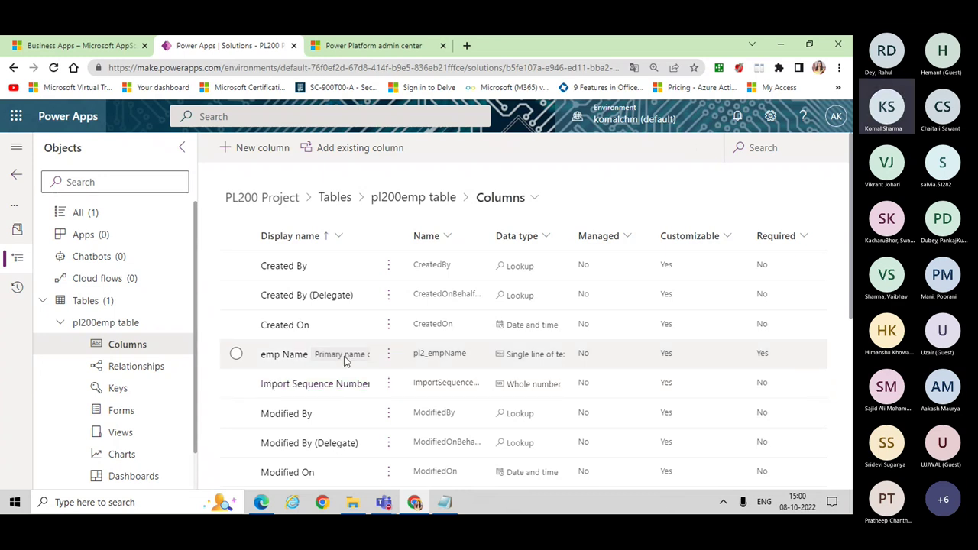
mouse_move(345, 361)
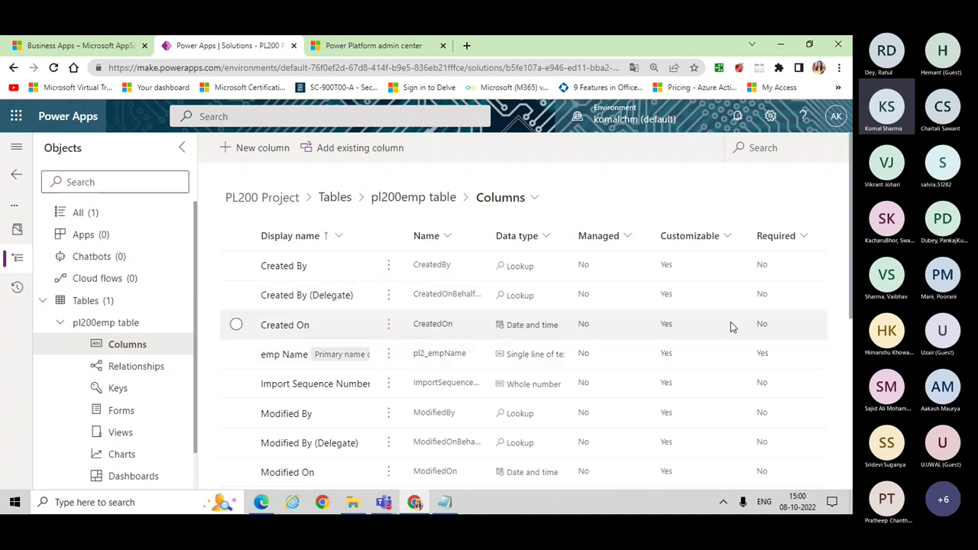
scroll(851, 285, down, 4)
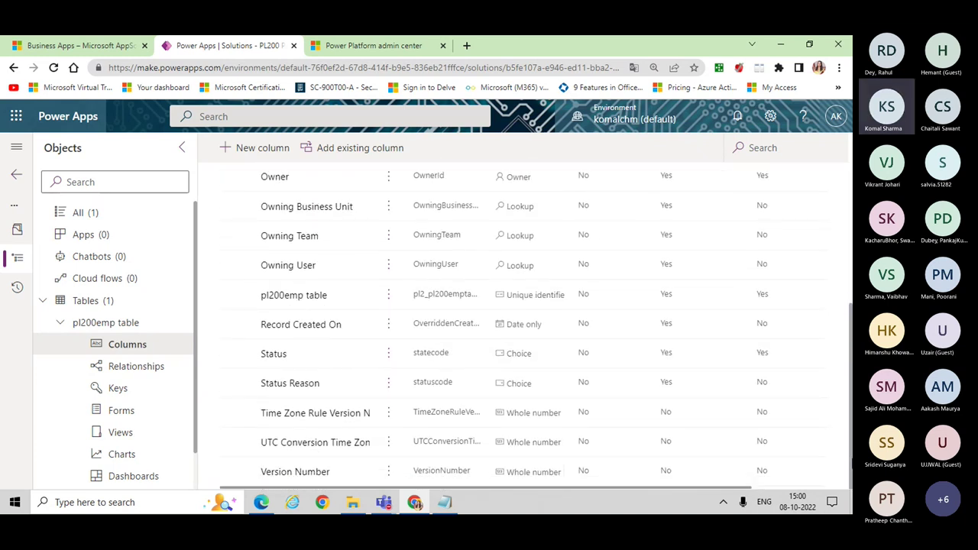
scroll(851, 286, up, 5)
scroll(851, 313, up, 1)
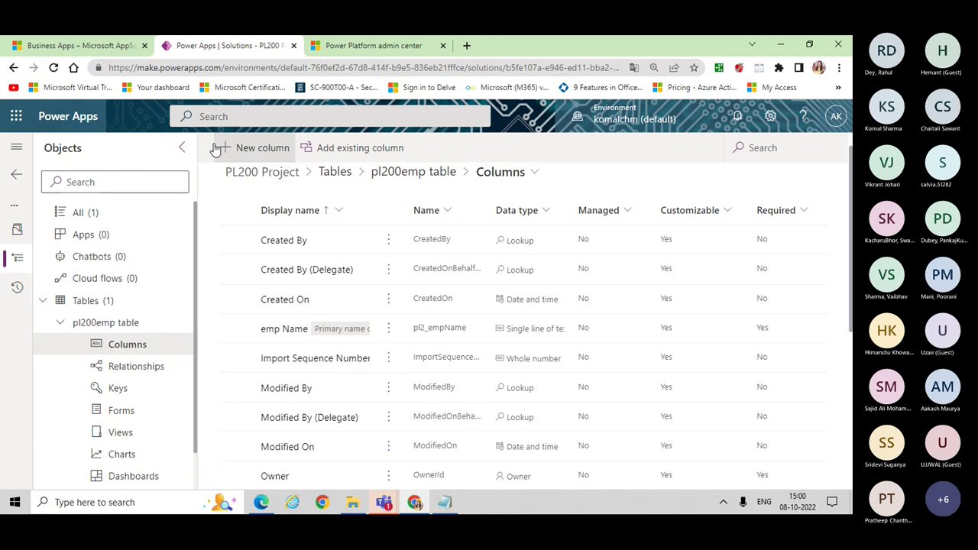
click(216, 149)
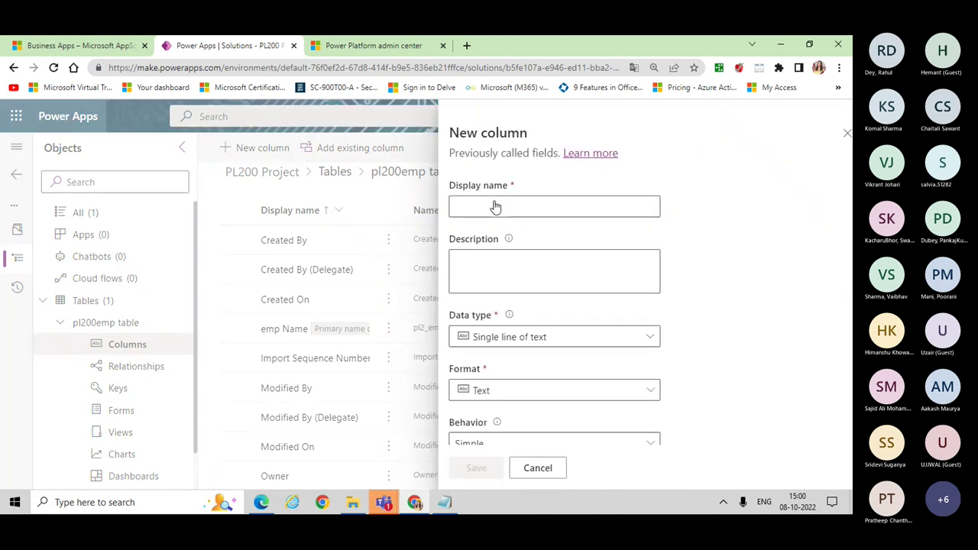
Step: Add an 'email id' column with the Email data type and save it
key(Escape)
click(536, 211)
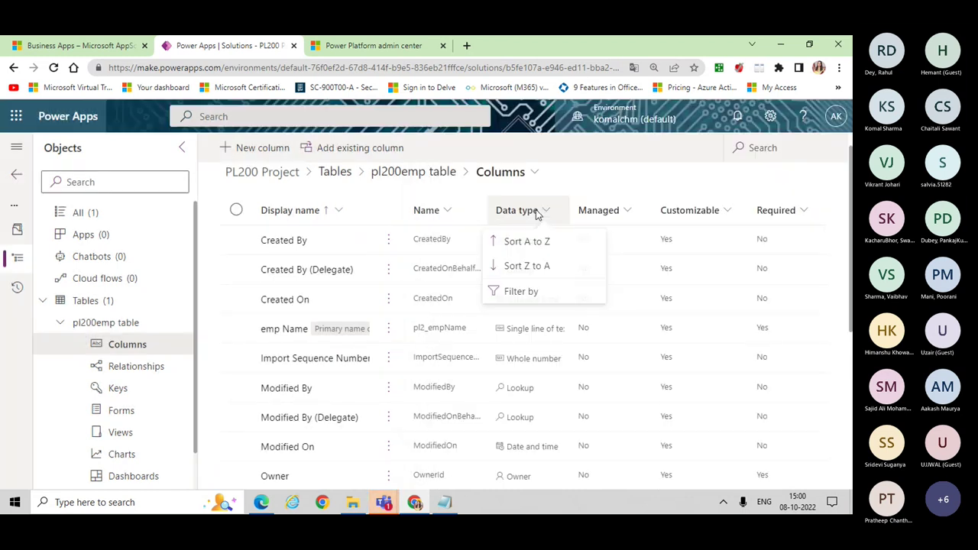
click(255, 150)
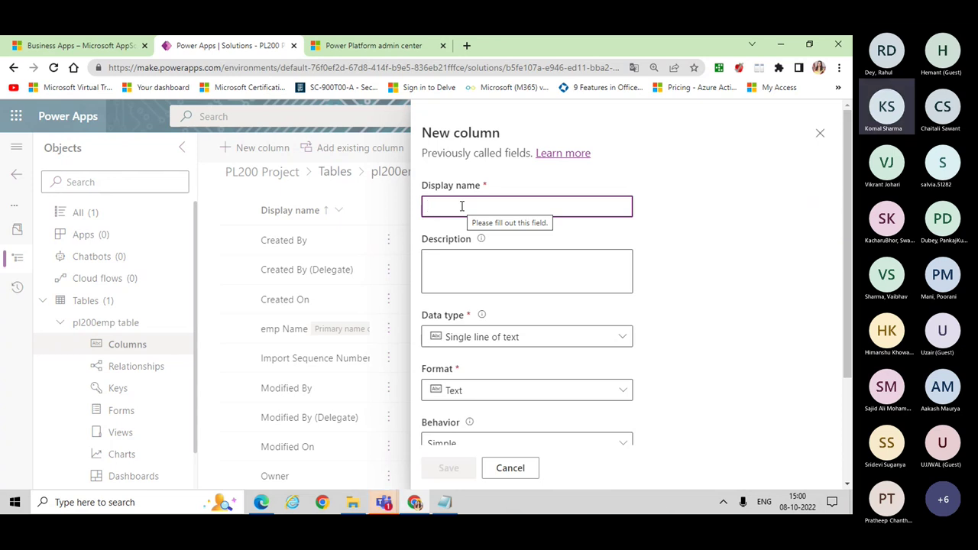
text(emial)
key(BackSpace)
key(BackSpace)
text(ai)
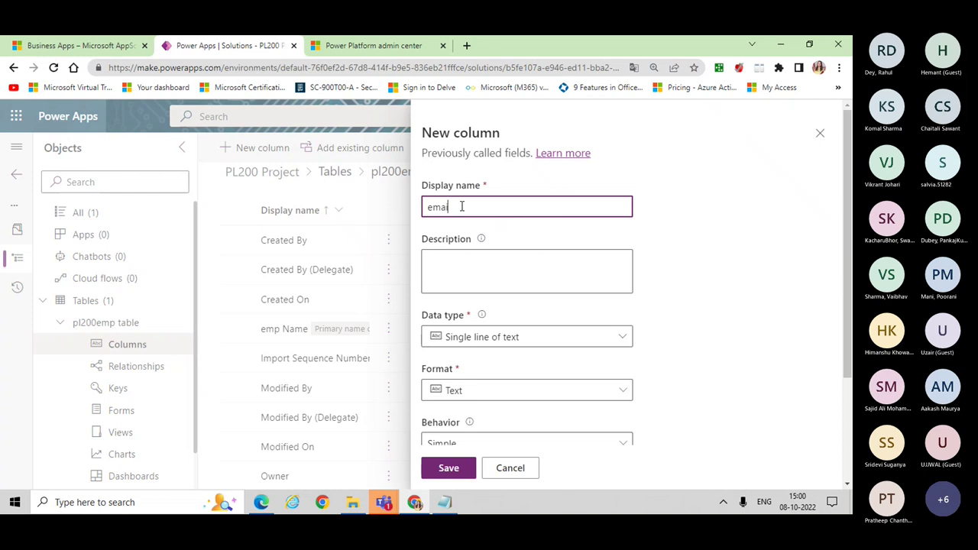
text(l id)
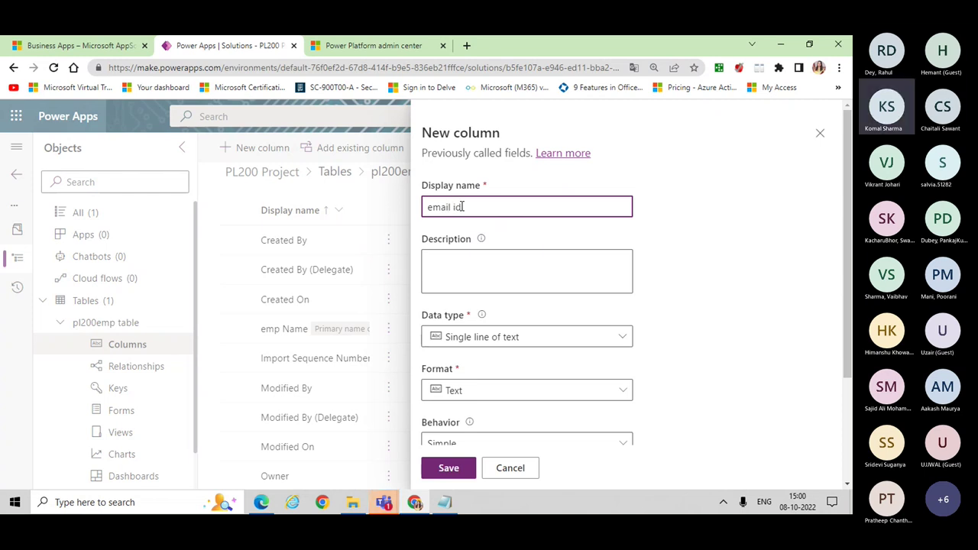
click(504, 348)
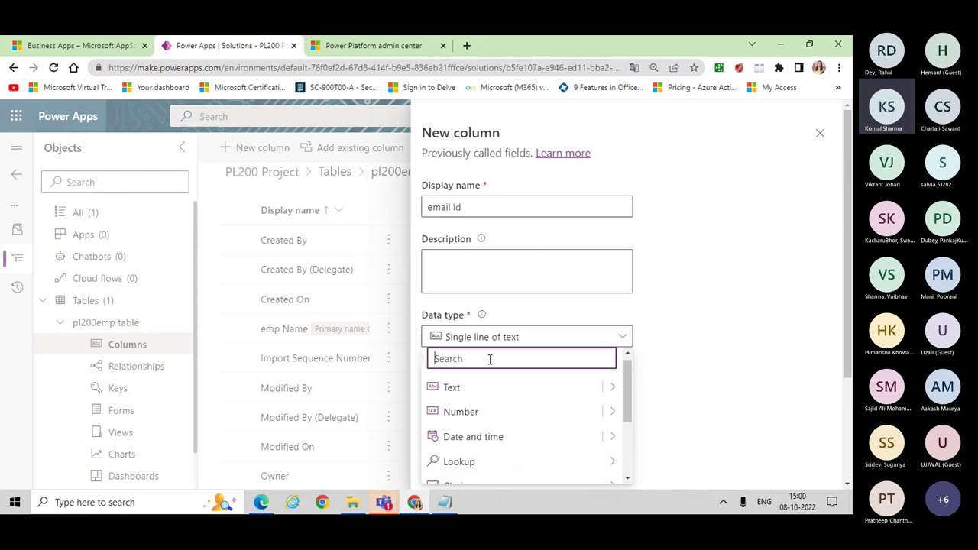
text(emai)
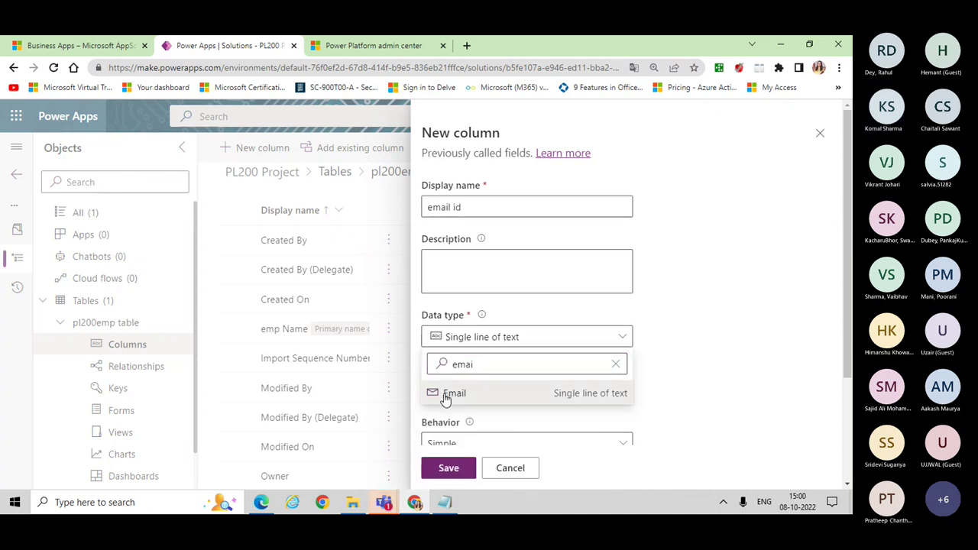
click(447, 394)
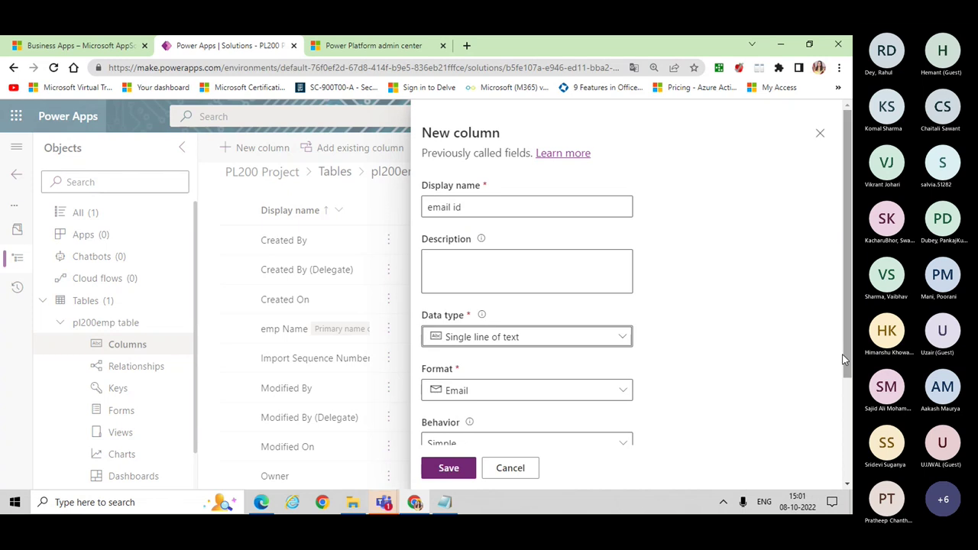
drag(843, 342, 848, 457)
click(451, 472)
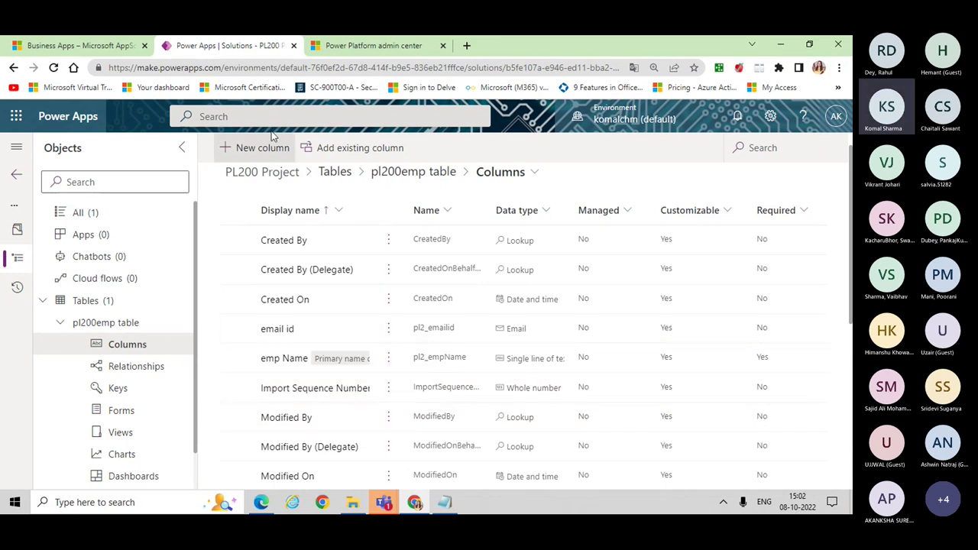
Step: Start a new column named 'emp type' with the Choice data type
click(245, 149)
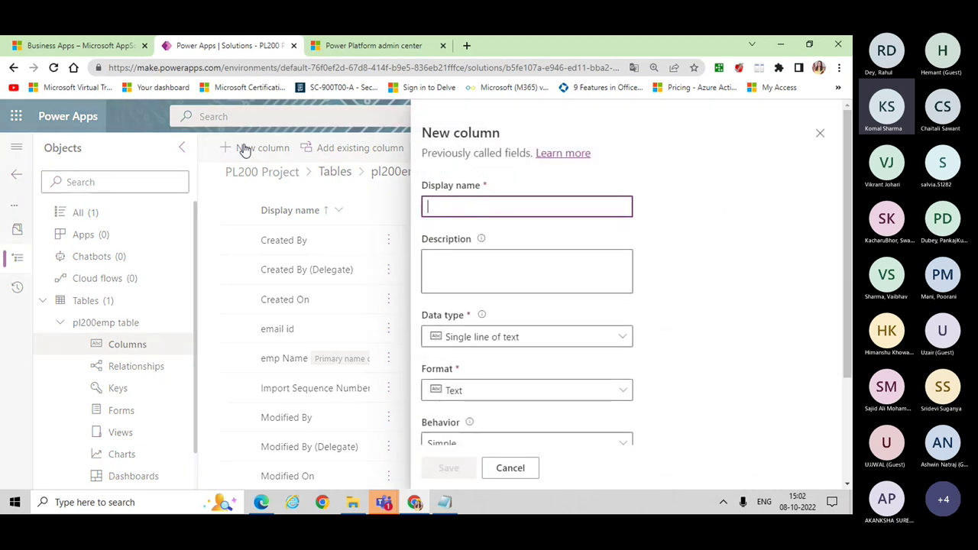
text(em)
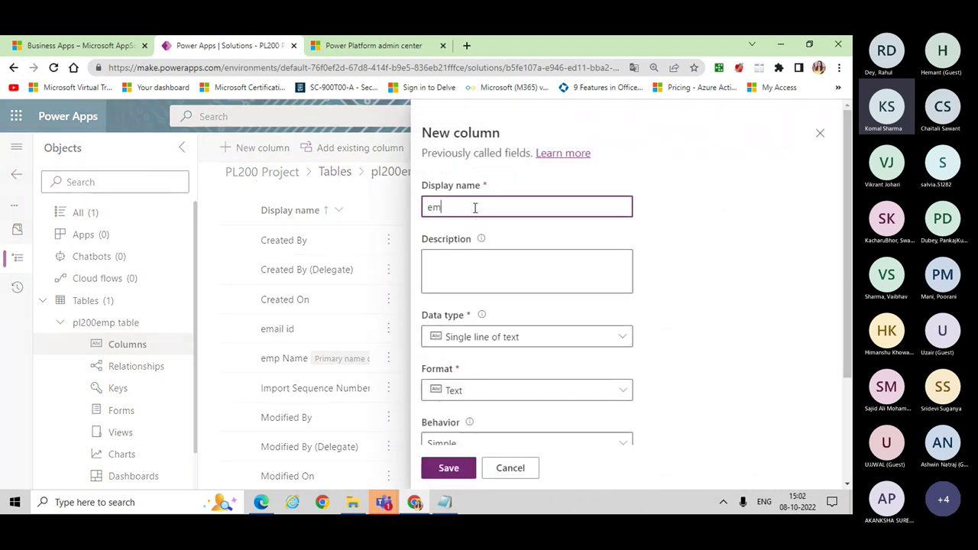
text(p type)
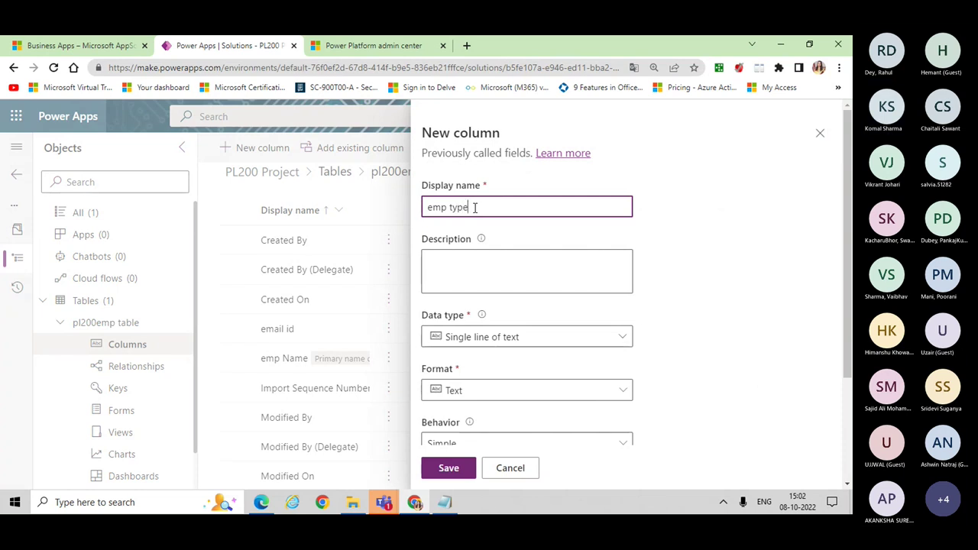
click(532, 342)
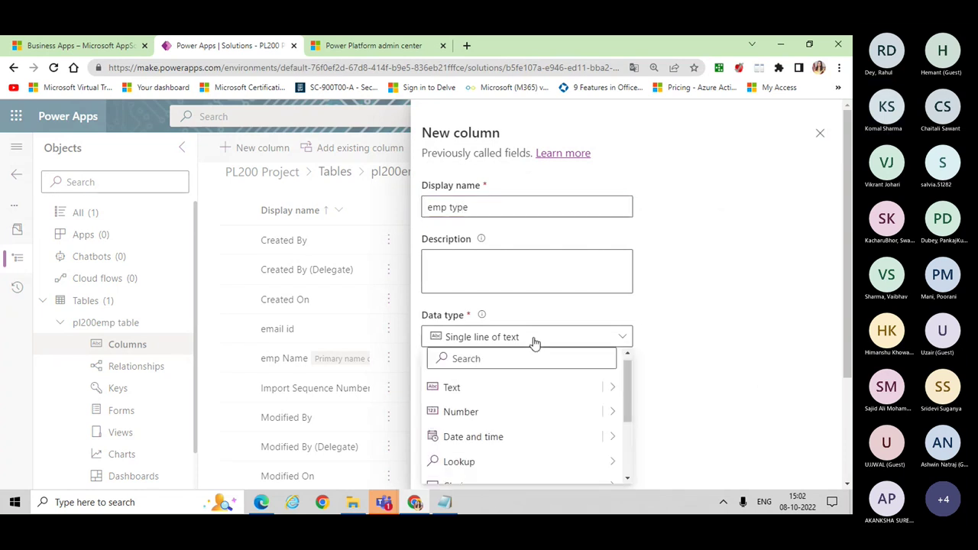
click(615, 390)
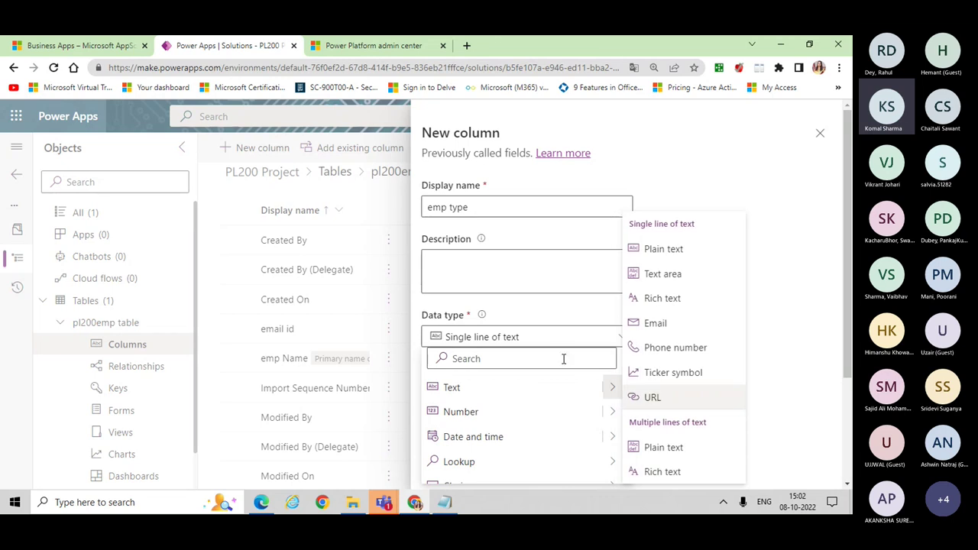
click(486, 359)
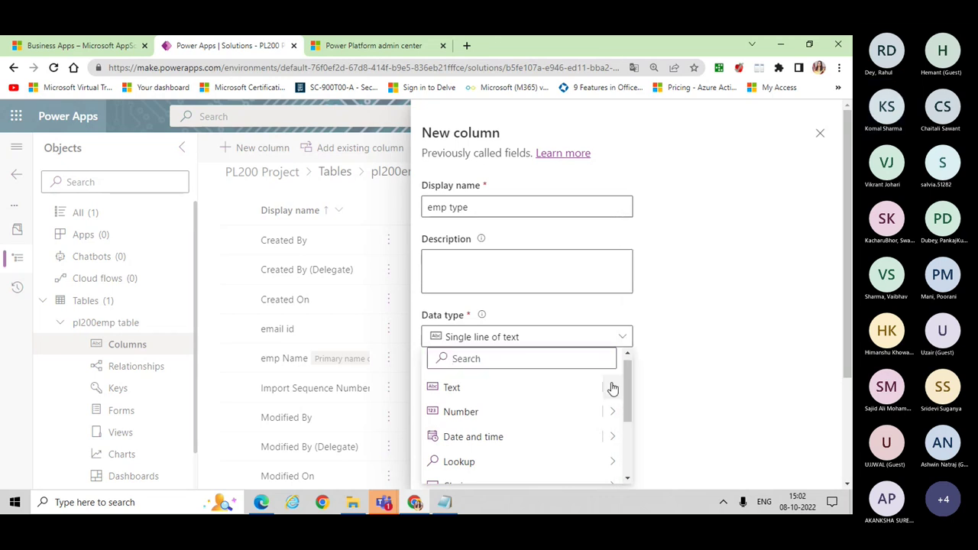
scroll(631, 392, down, 3)
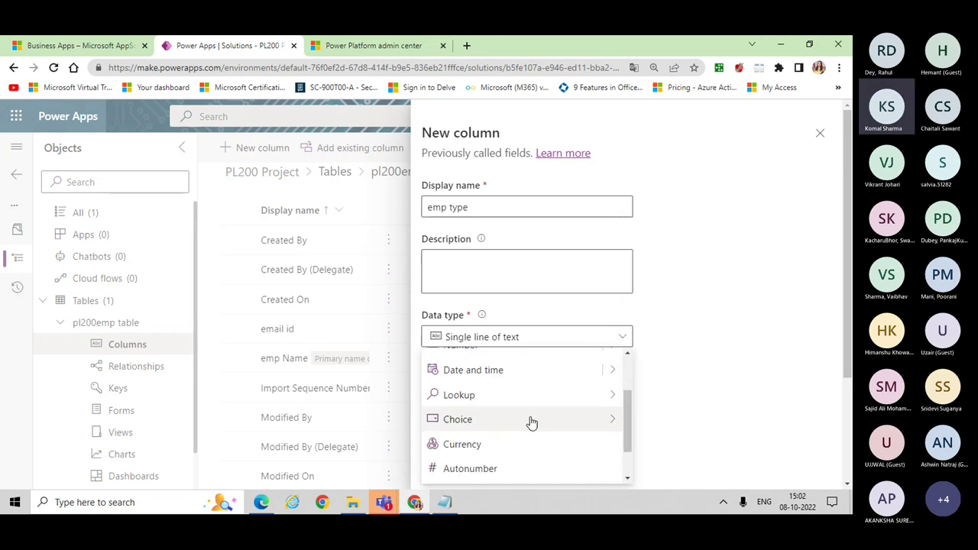
mouse_move(487, 423)
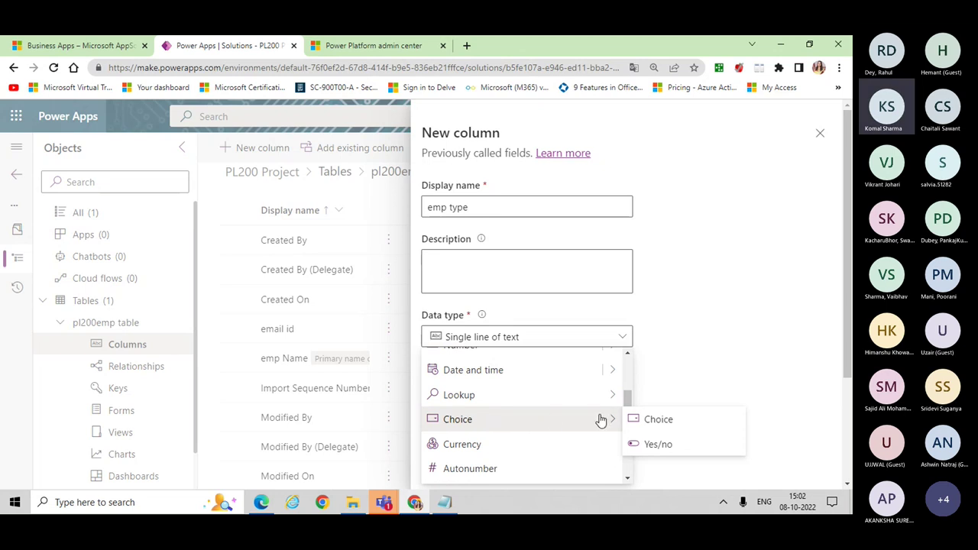
click(690, 423)
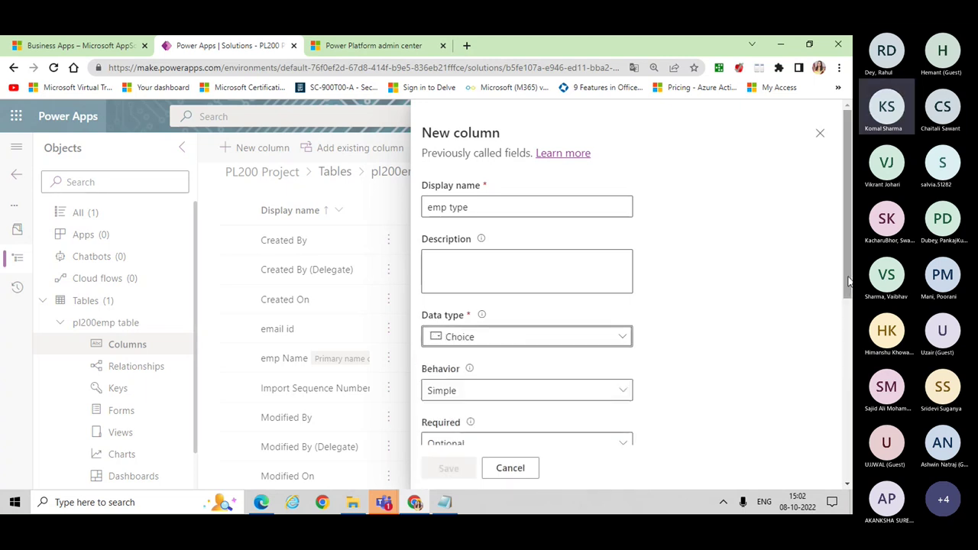
Step: Browse the existing global choices to sync emp type with, closing the list without selecting one
drag(848, 283, 849, 462)
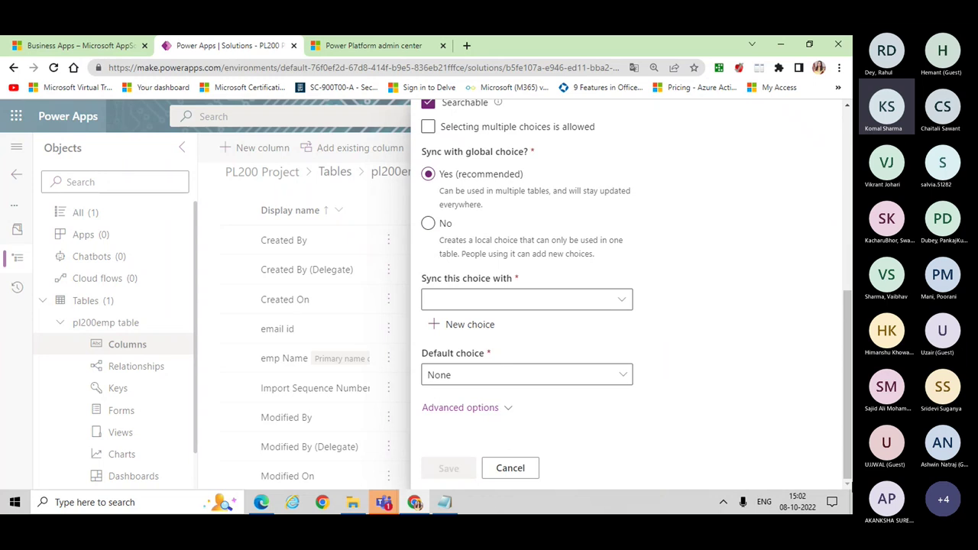
click(624, 302)
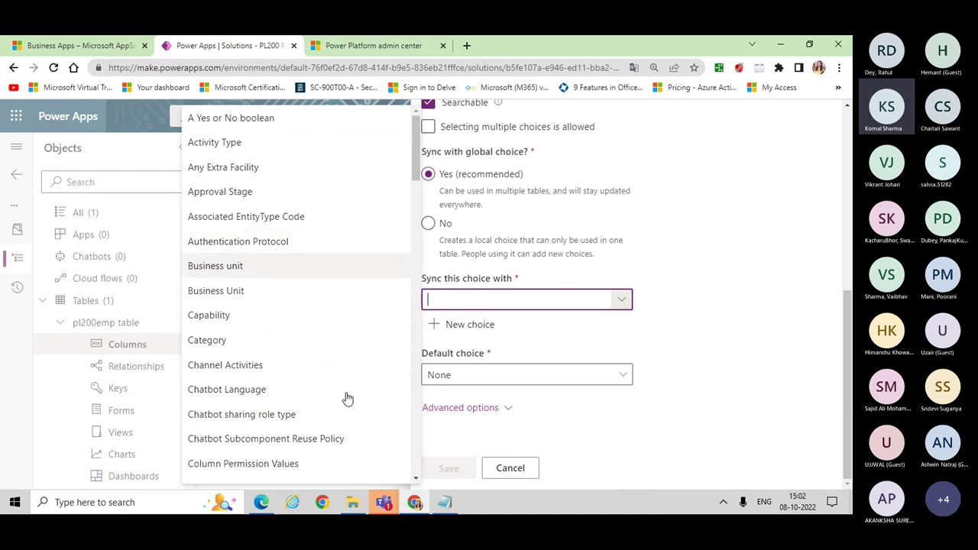
drag(418, 164, 432, 256)
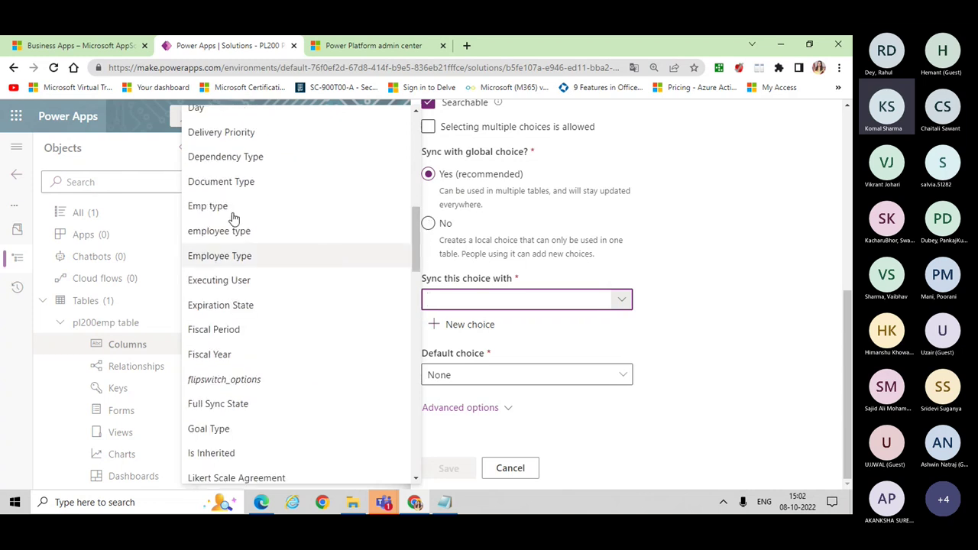
mouse_move(225, 213)
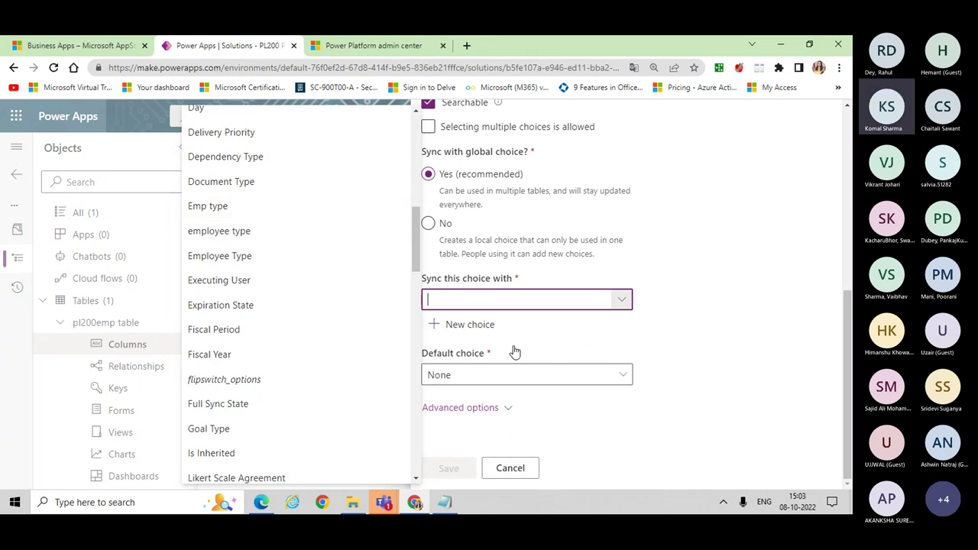
click(460, 408)
Step: Create and save global choice 'pl200 emp type' with options Full Time and Part Time
click(451, 325)
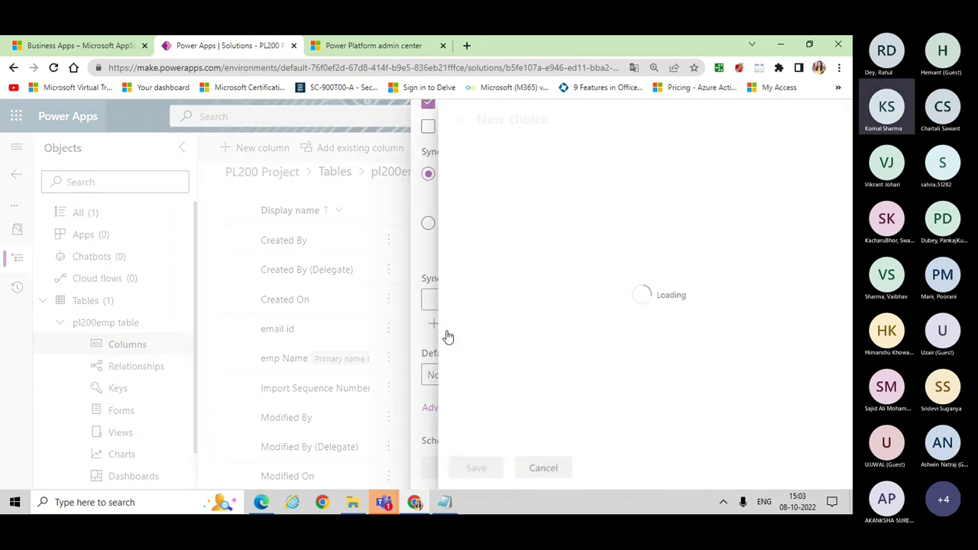
text(pl)
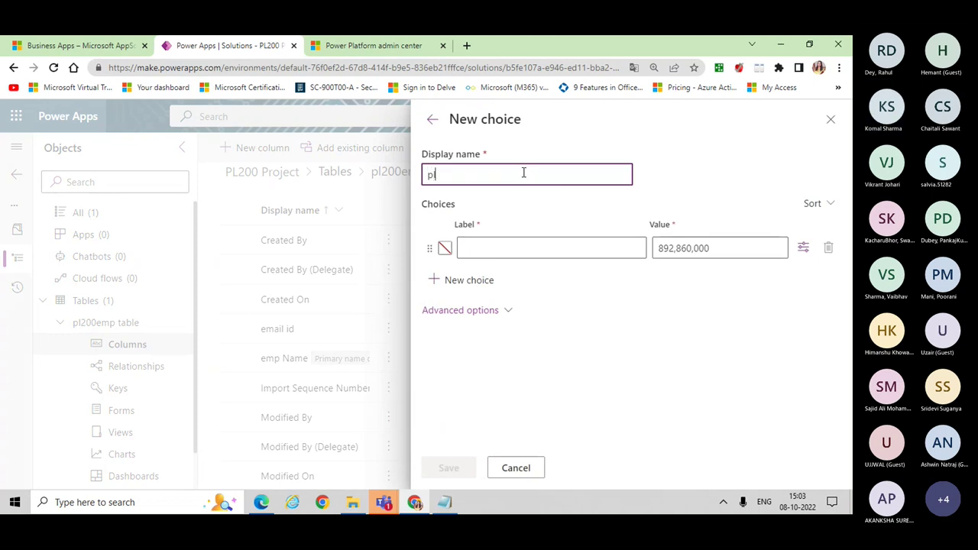
text(200 emop)
key(BackSpace)
key(BackSpace)
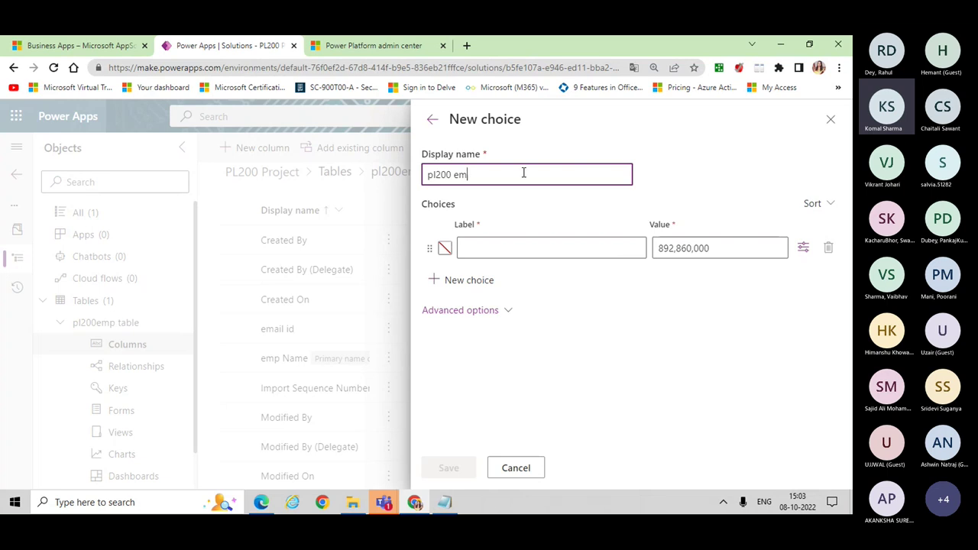
text(p type)
click(541, 248)
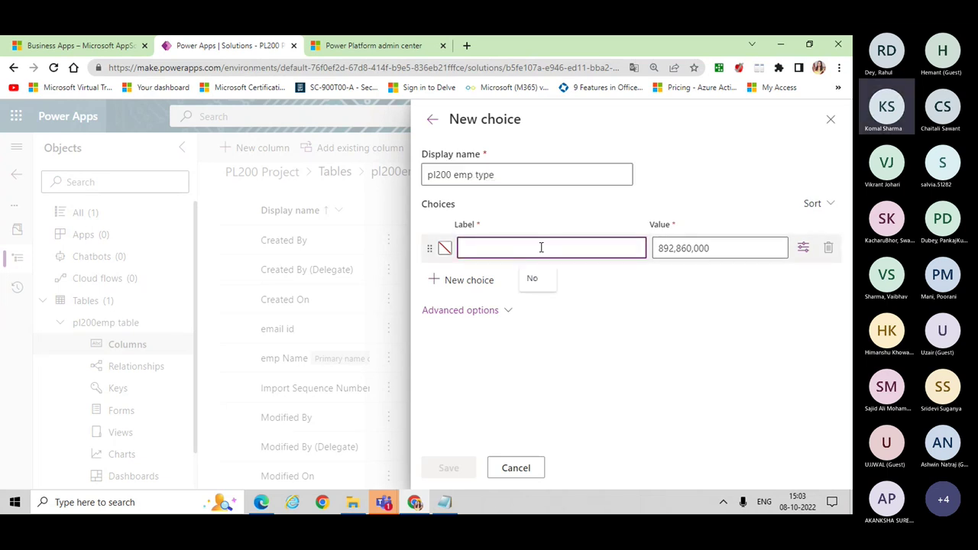
text(N)
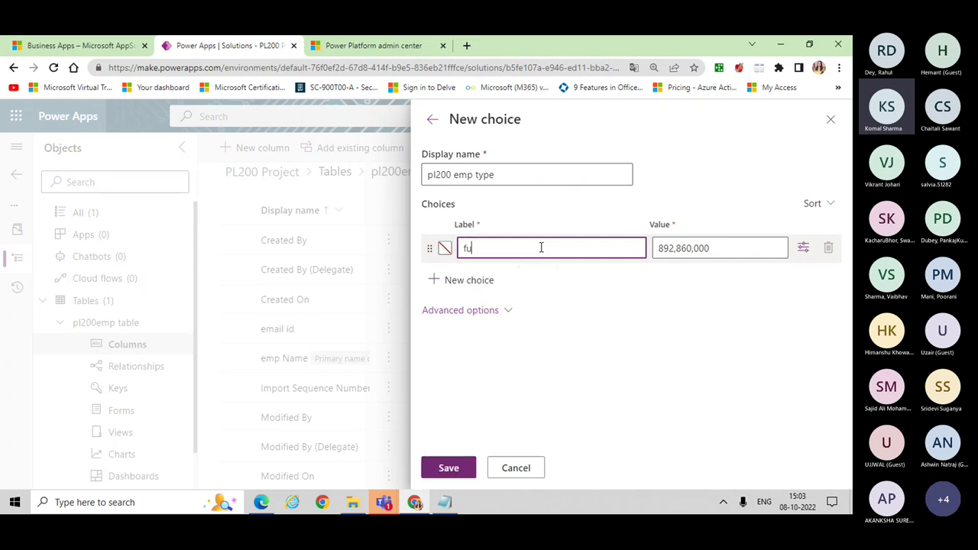
key(BackSpace)
text(Full Tyime)
click(435, 281)
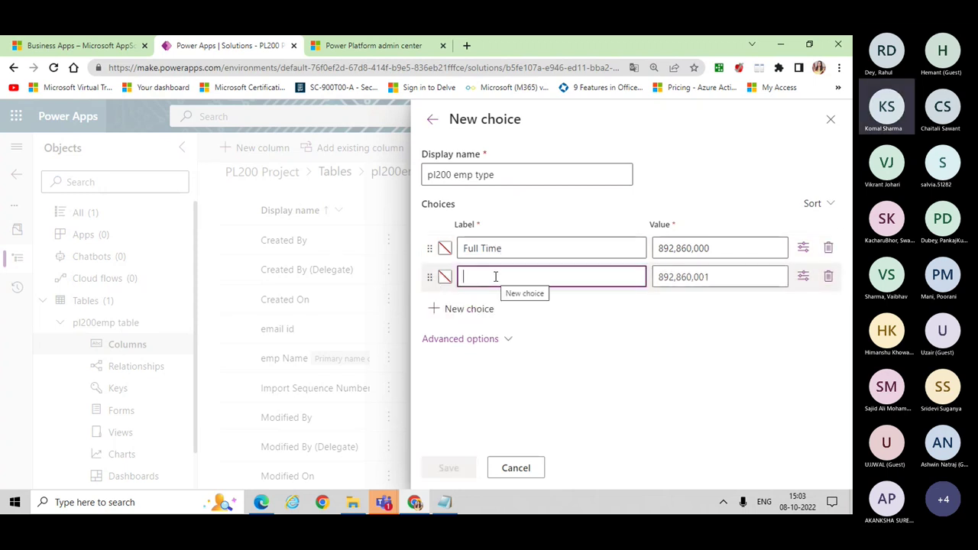
text(Part Time)
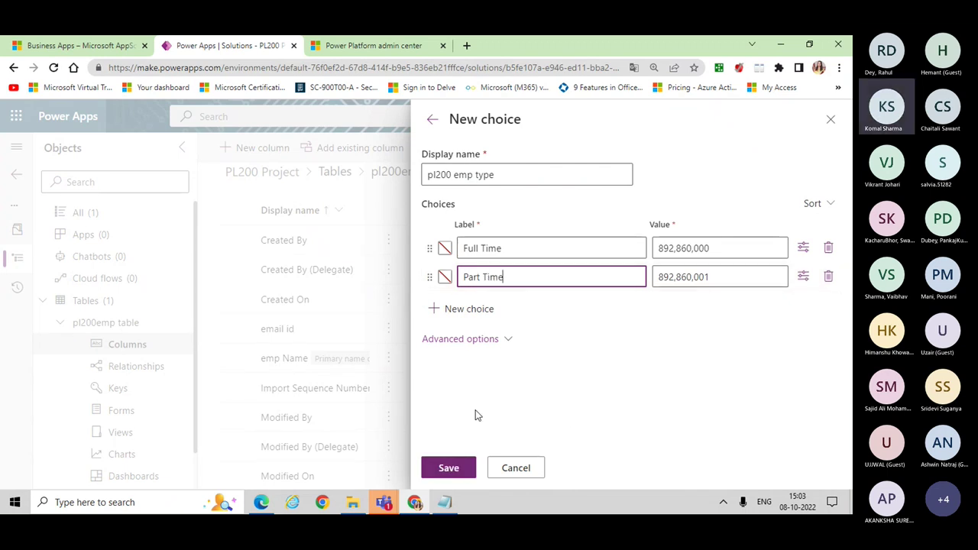
click(457, 467)
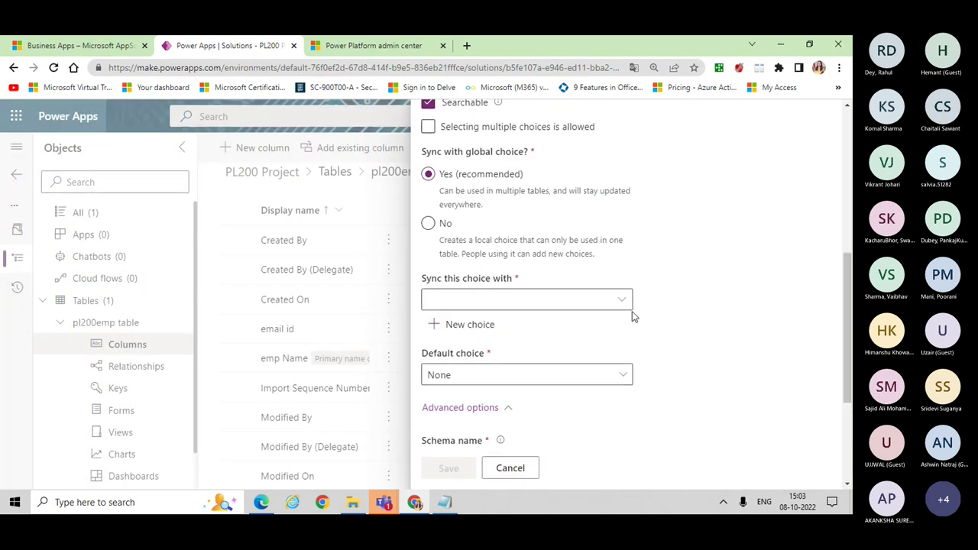
Step: Keep 'Sync this choice with' on pl200 emp type and save the emp type column
click(622, 301)
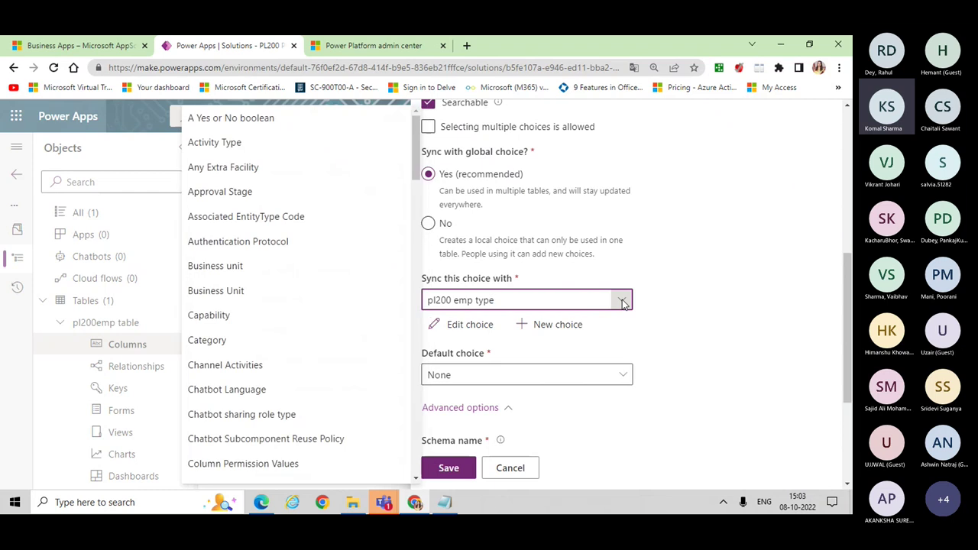
scroll(419, 173, down, 1)
drag(419, 173, 440, 337)
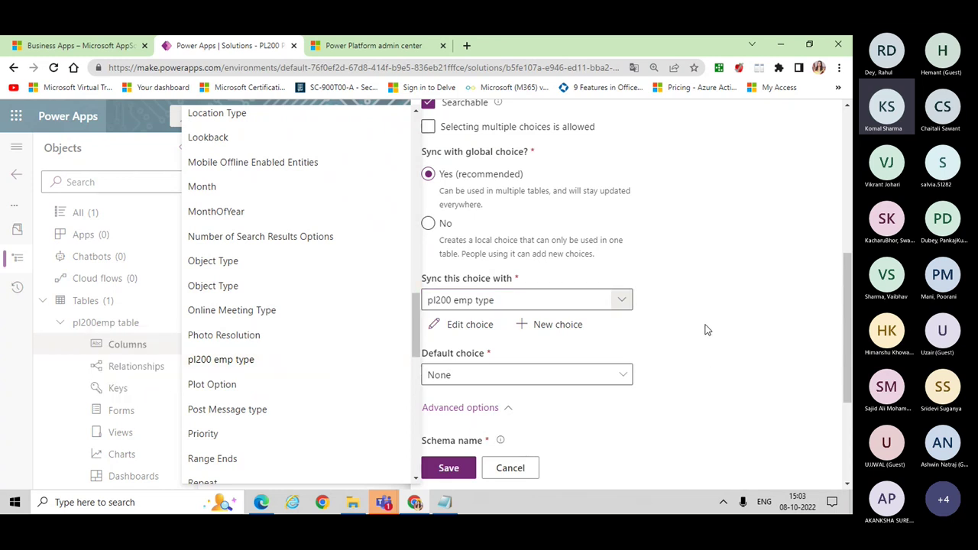
drag(489, 336, 451, 468)
click(813, 258)
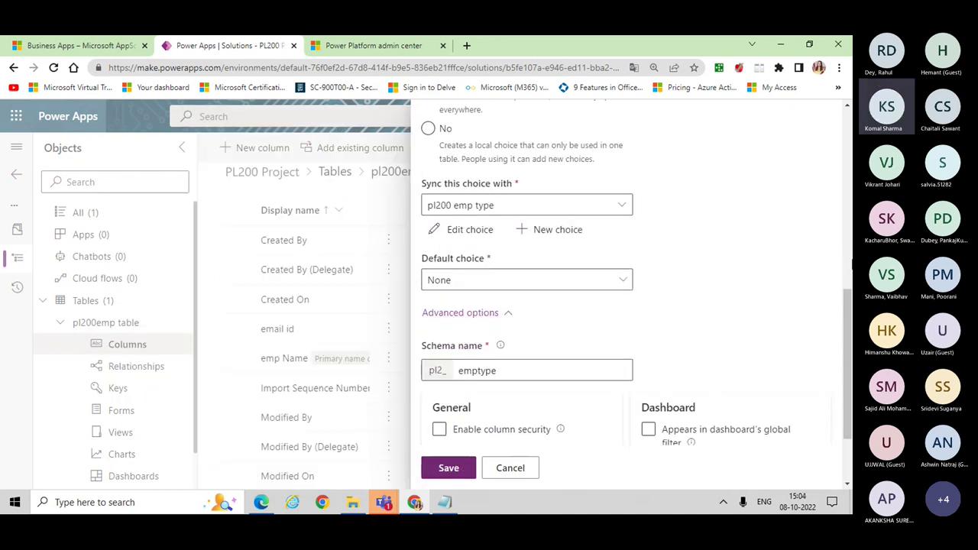
click(450, 468)
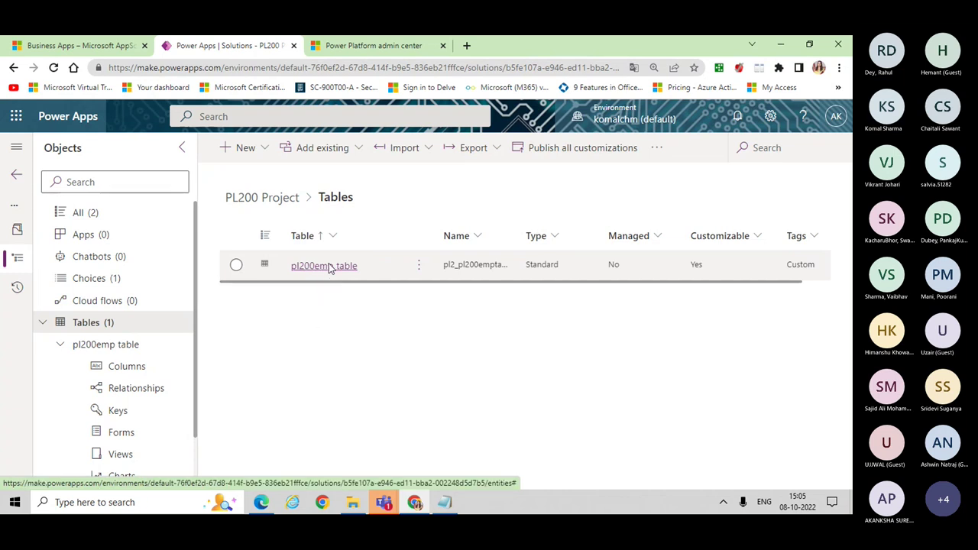
Step: Go to the pl200emp table overview and list its forms
click(330, 266)
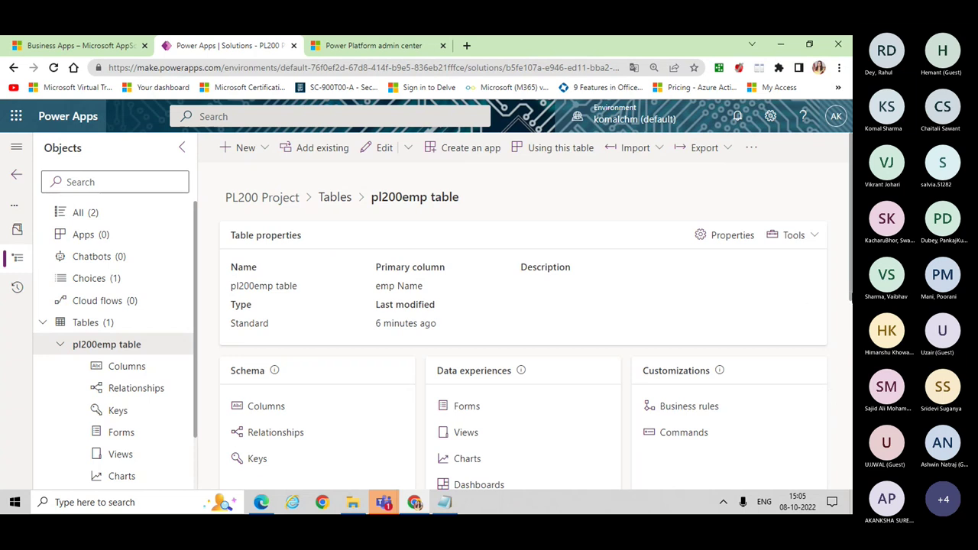
scroll(524, 321, down, 1)
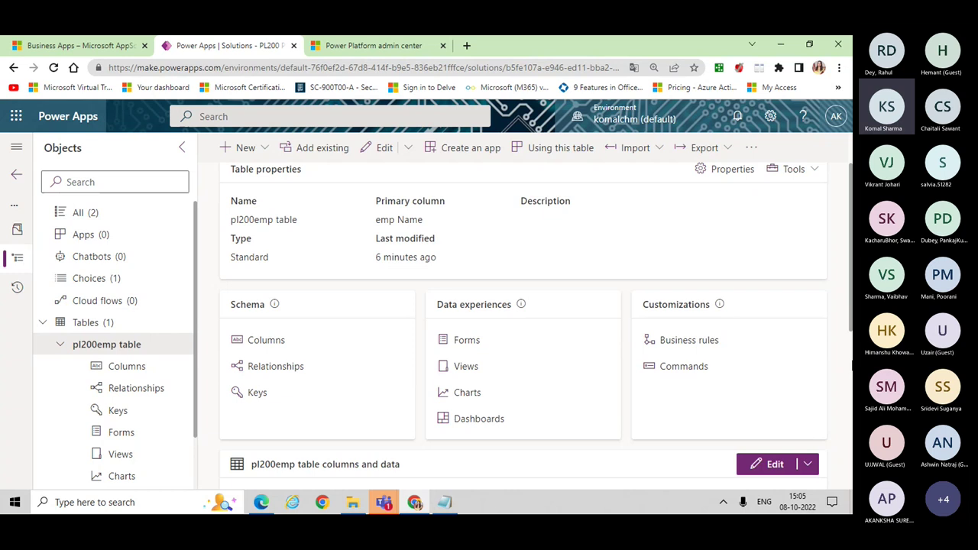
scroll(524, 321, down, 2)
scroll(524, 321, up, 2)
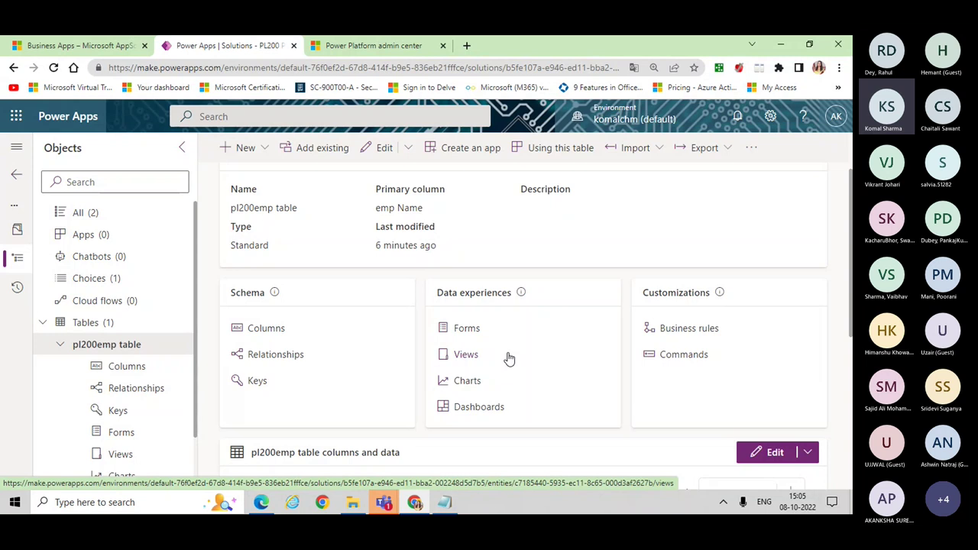
click(466, 329)
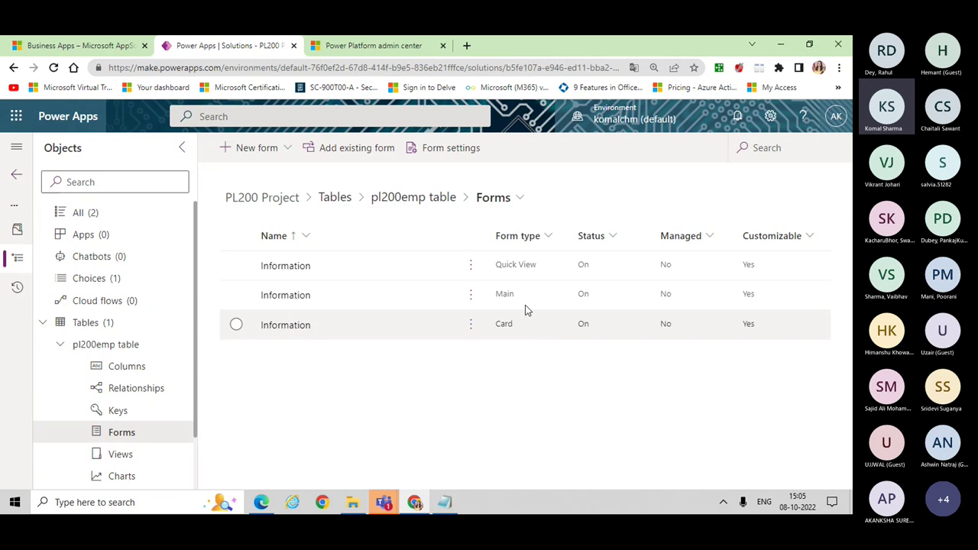
Step: Open the pl200emp table's Main-type Information form in the form designer
click(285, 300)
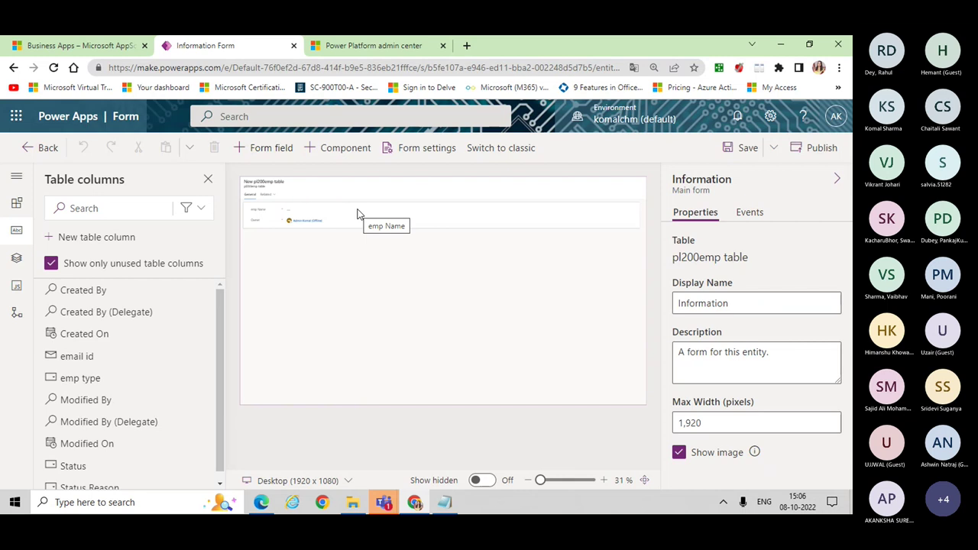
Step: Zoom the form preview to 51% and remove the Owner field from the form
click(604, 480)
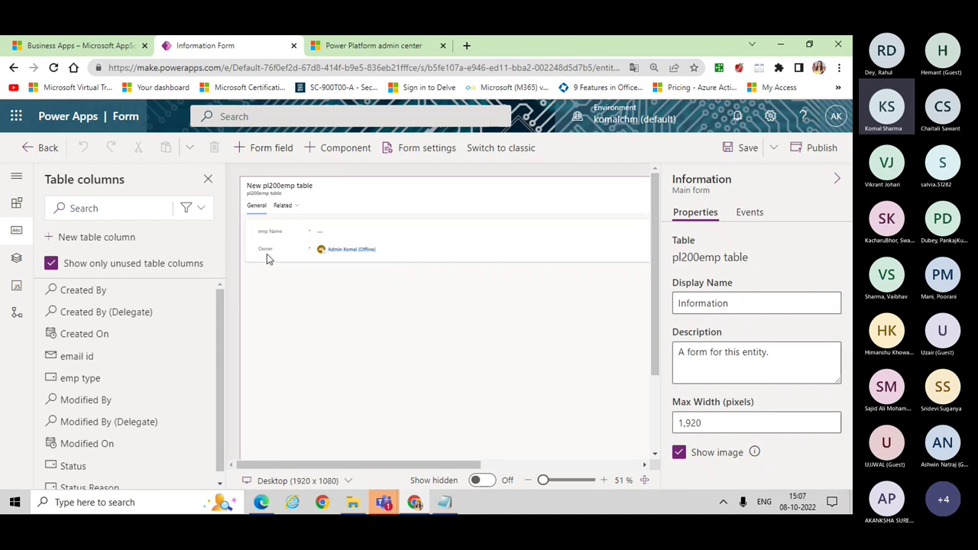
click(275, 189)
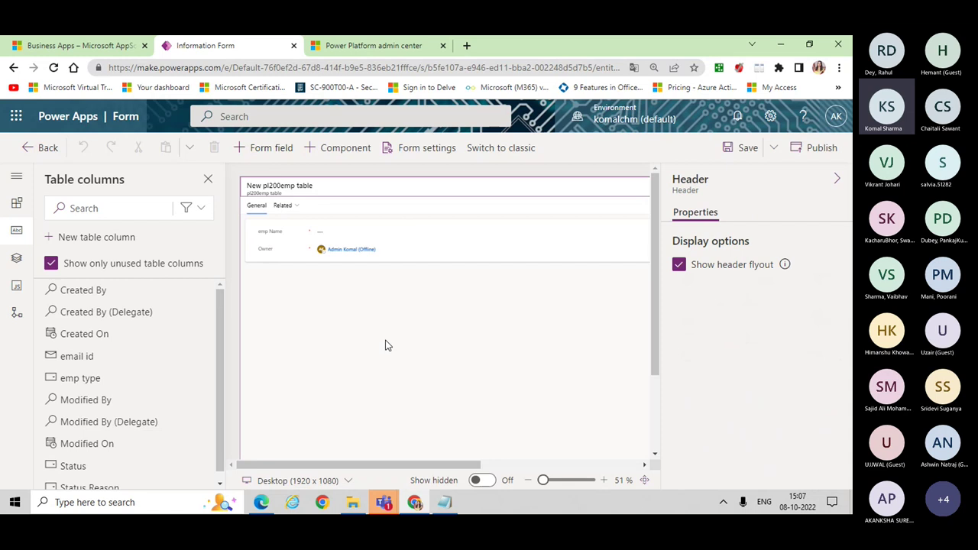
click(341, 252)
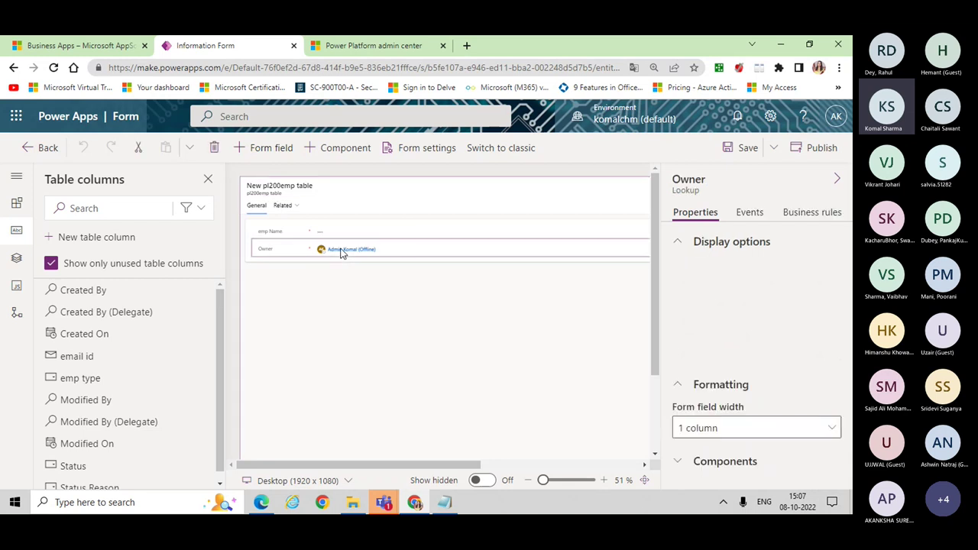
drag(270, 254, 492, 186)
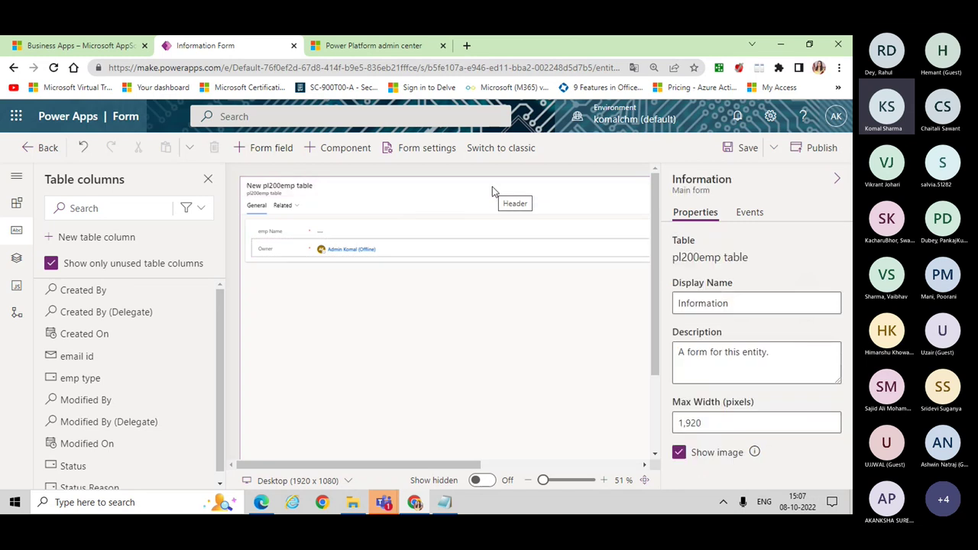
Step: Add the custom email id and emp type fields to the form and save it
click(194, 213)
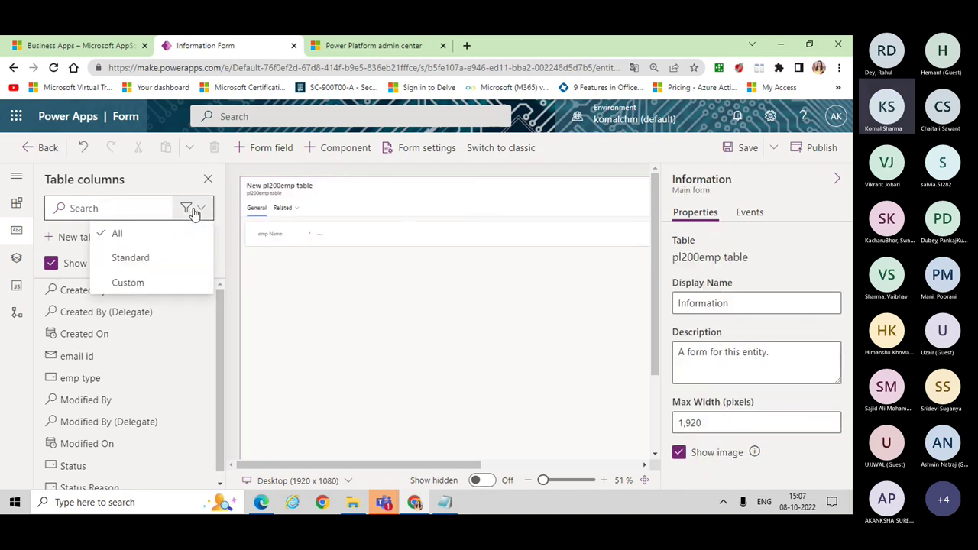
click(128, 283)
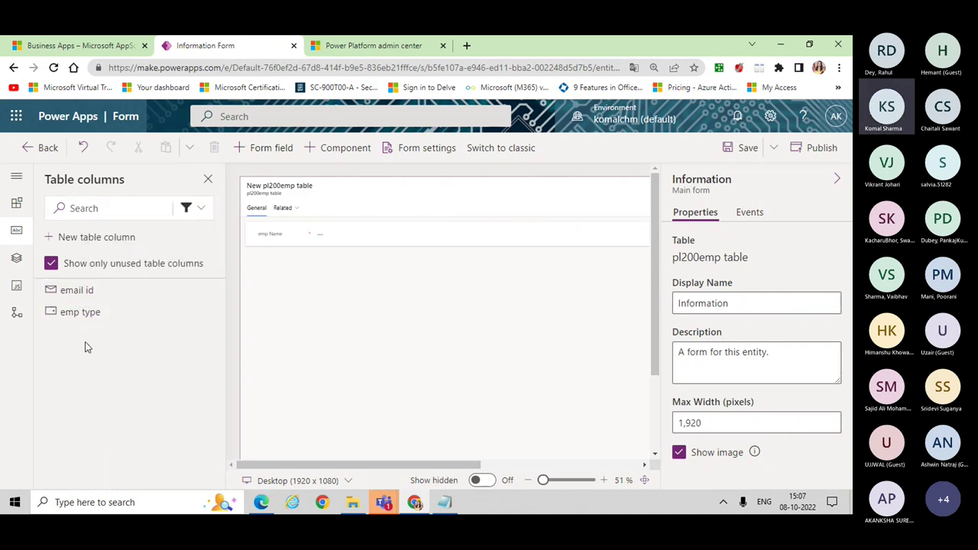
mouse_move(70, 296)
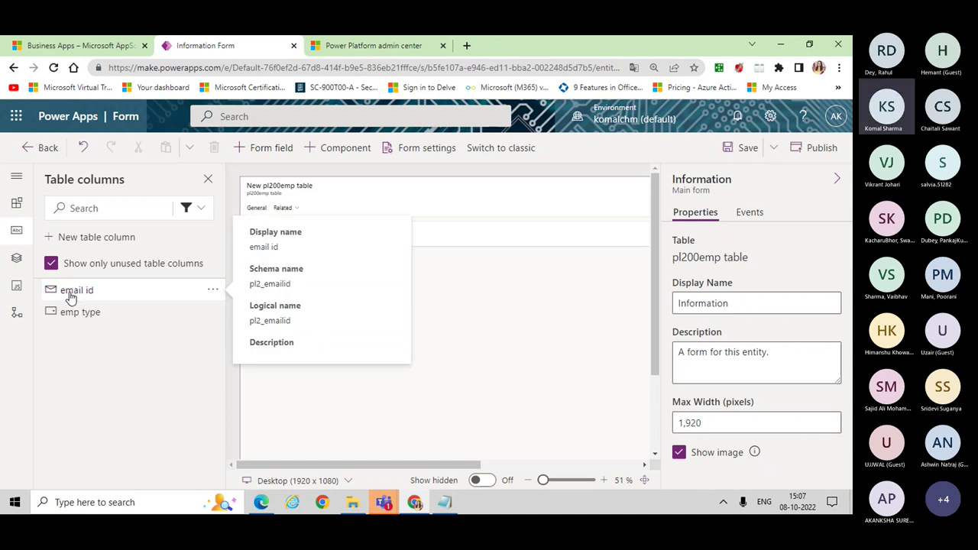
click(70, 296)
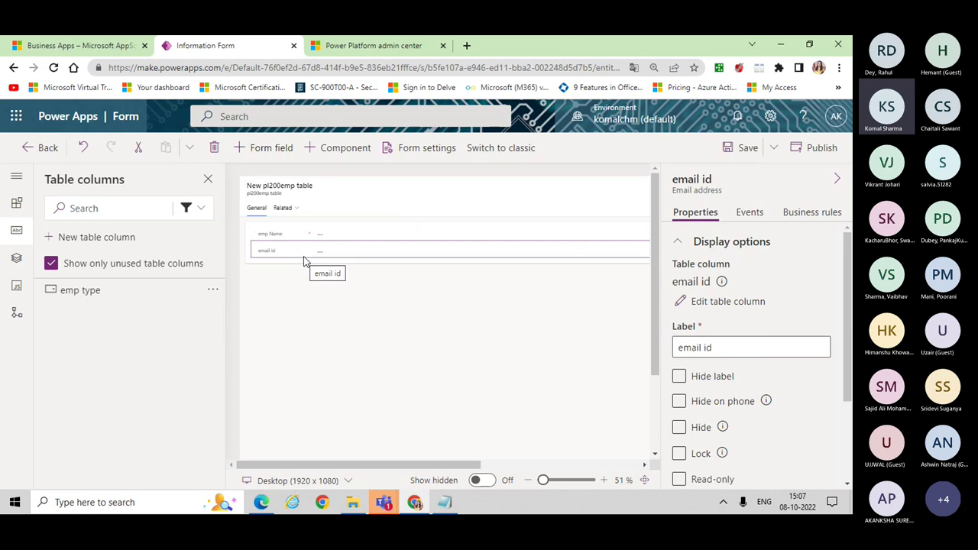
click(113, 302)
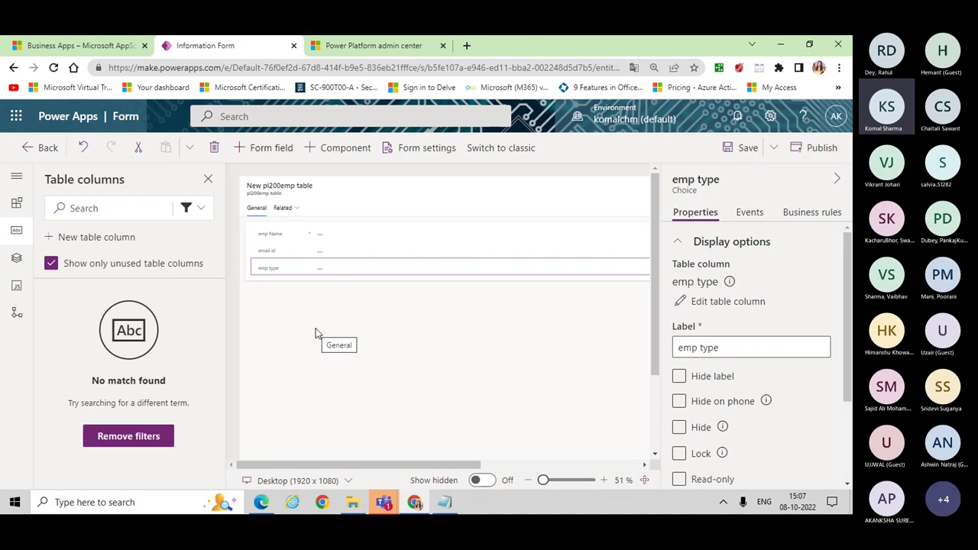
click(752, 148)
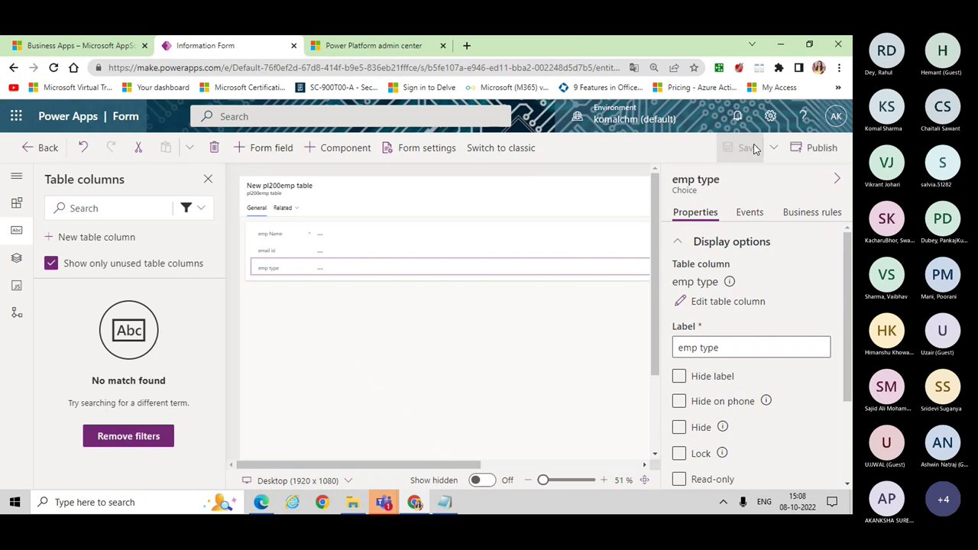
Step: Publish the updated Information main form and exit the form designer
click(825, 157)
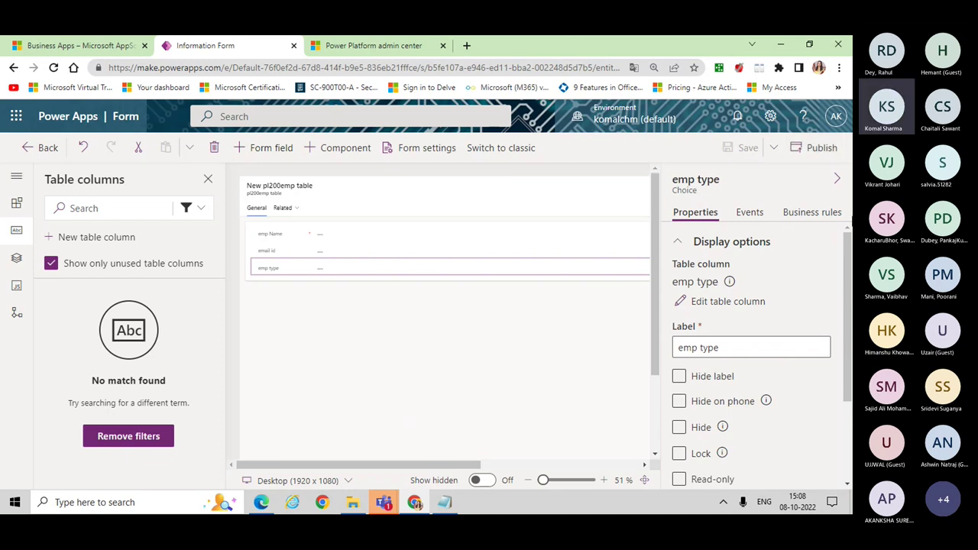
click(37, 151)
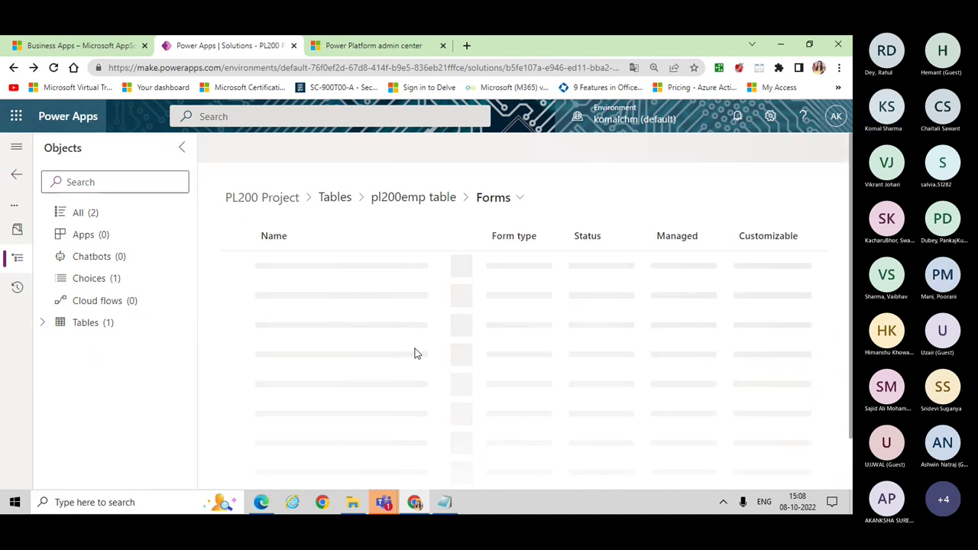
Step: From the pl200emp table's Views list, open the Active pl200emp tables view for editing
click(417, 201)
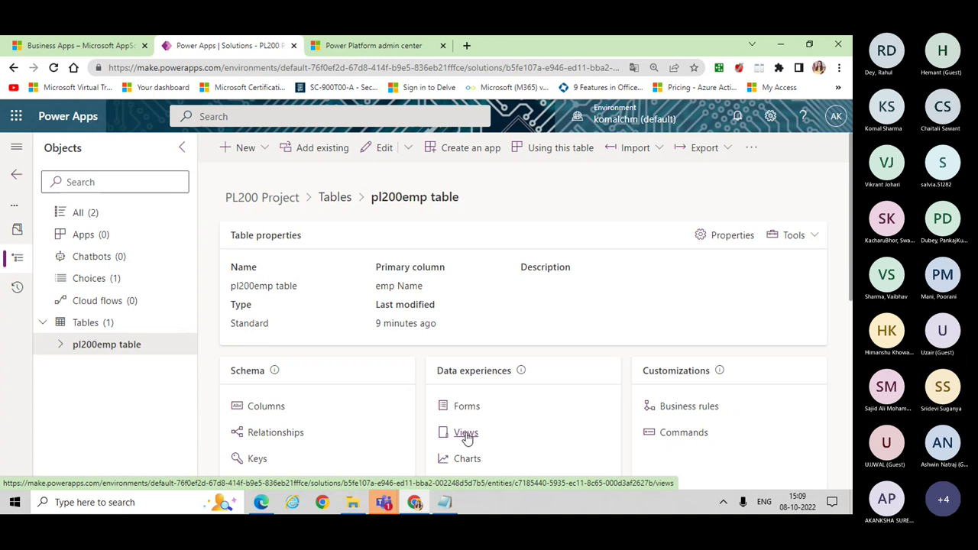
click(466, 435)
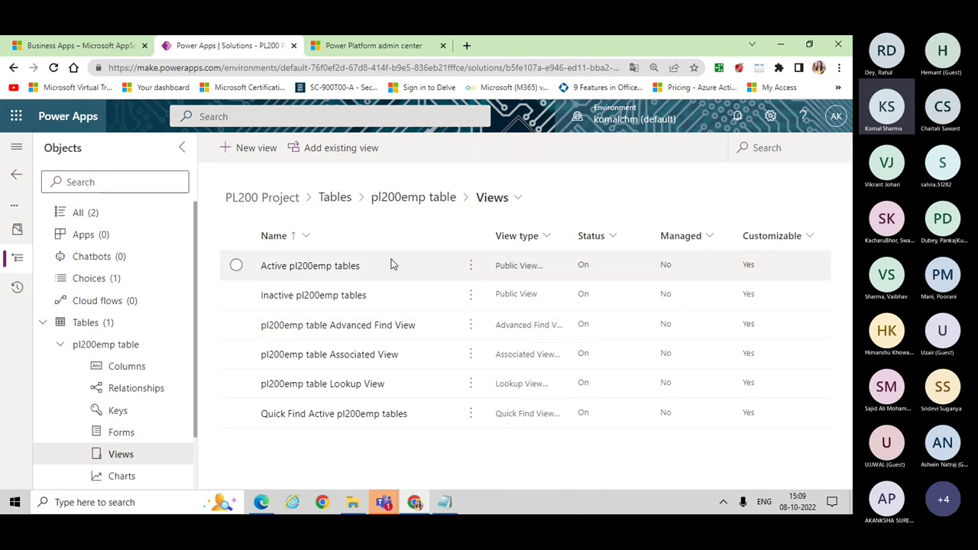
click(310, 268)
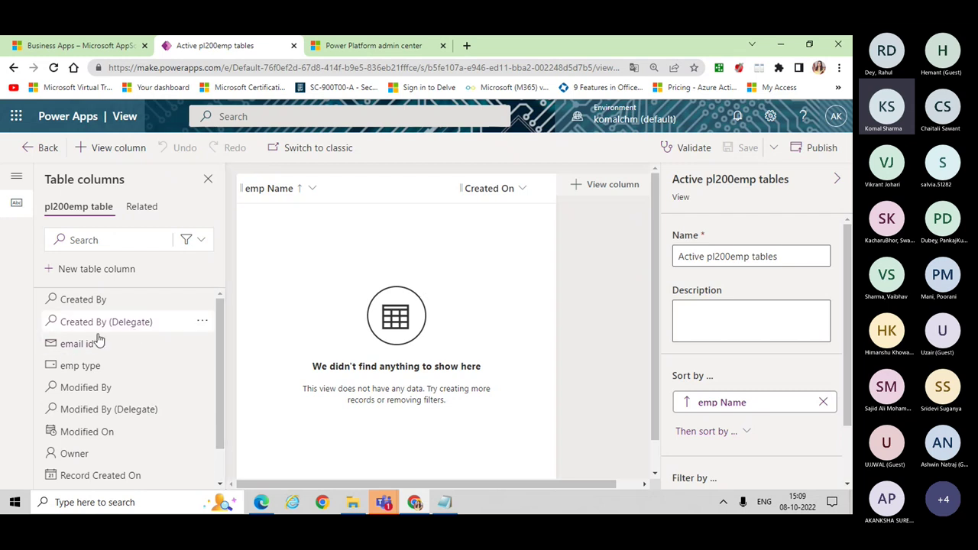
Step: Remove the Created On column from the Active pl200emp tables view
mouse_move(86, 348)
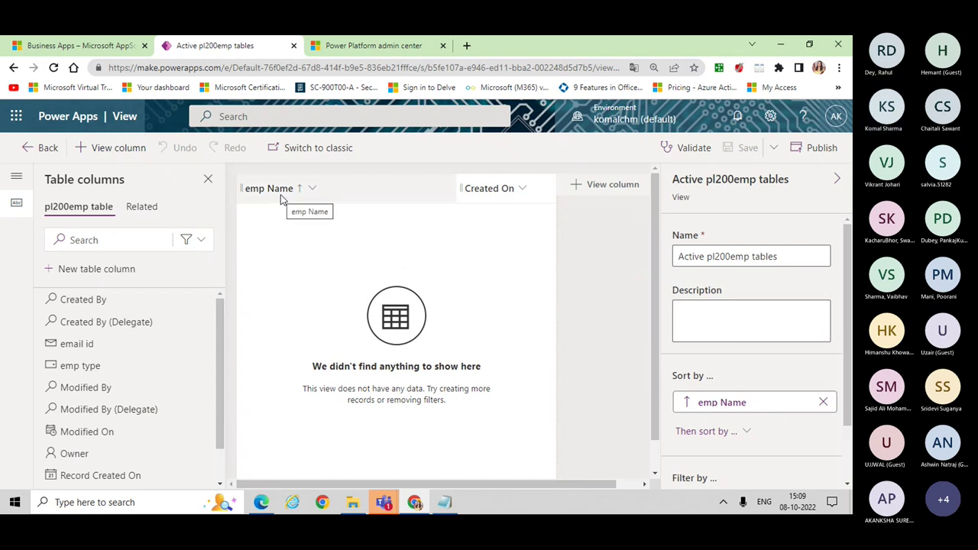
click(523, 189)
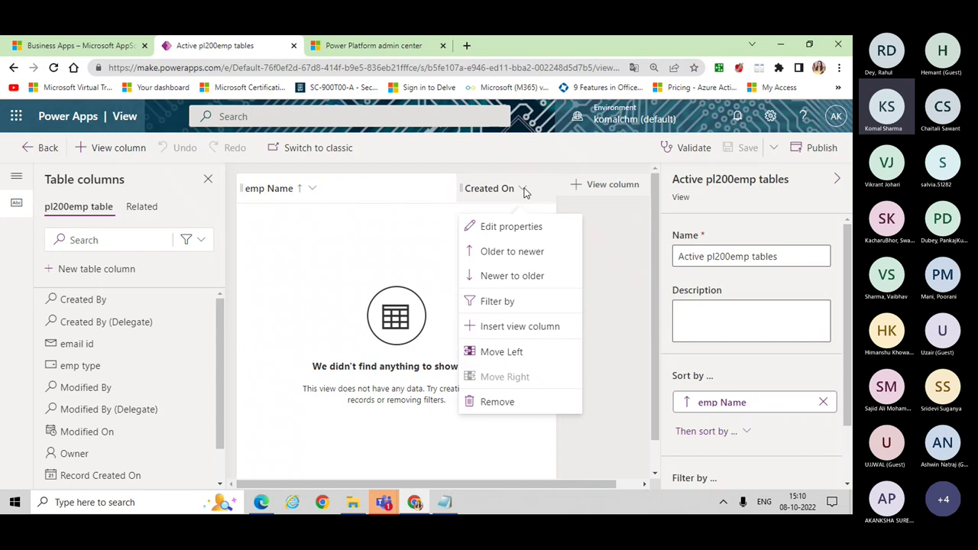
click(498, 402)
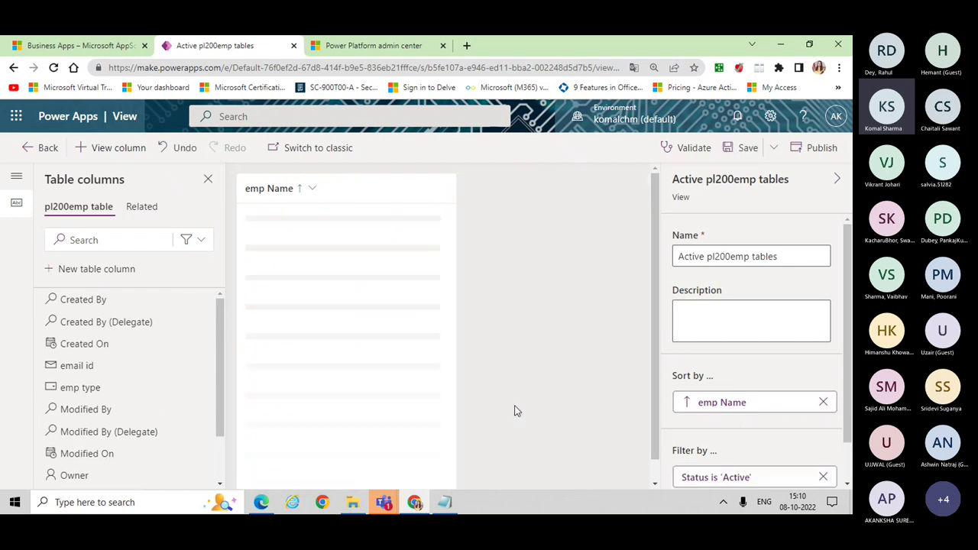
Step: Add the custom email id and emp type columns, then save and publish the view
click(200, 240)
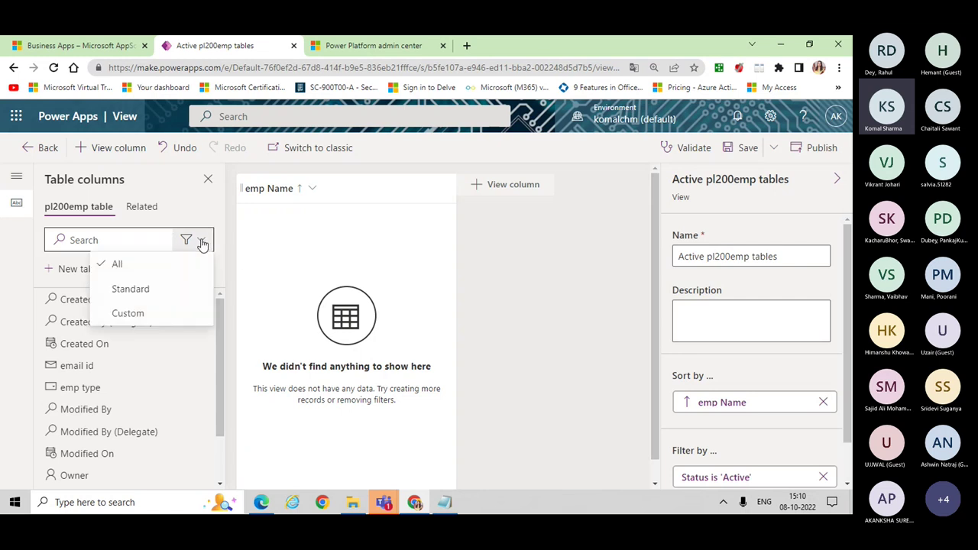
click(151, 316)
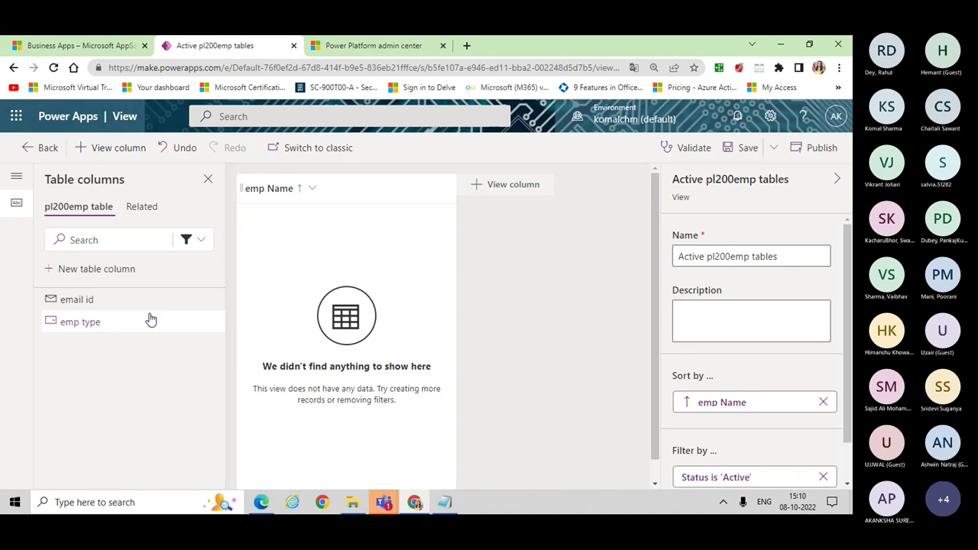
click(98, 304)
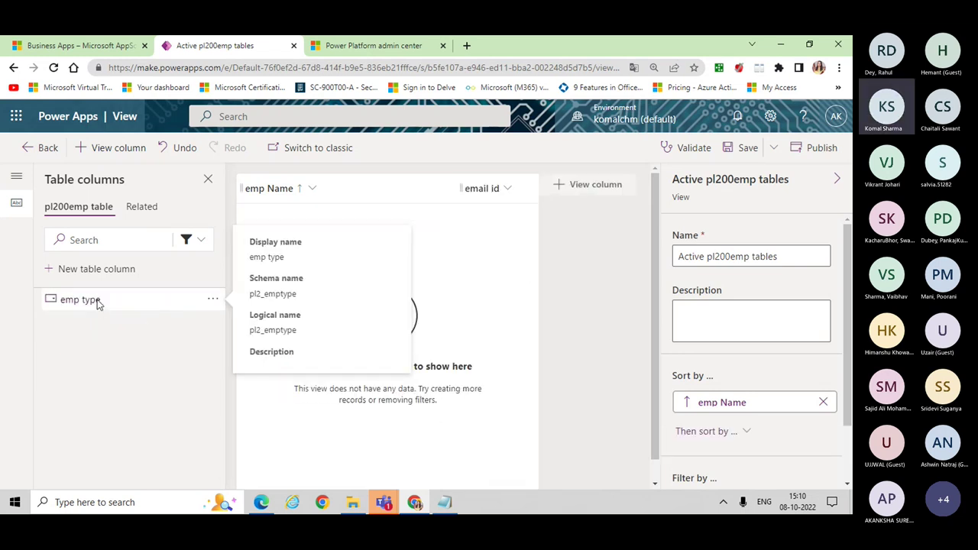
click(97, 304)
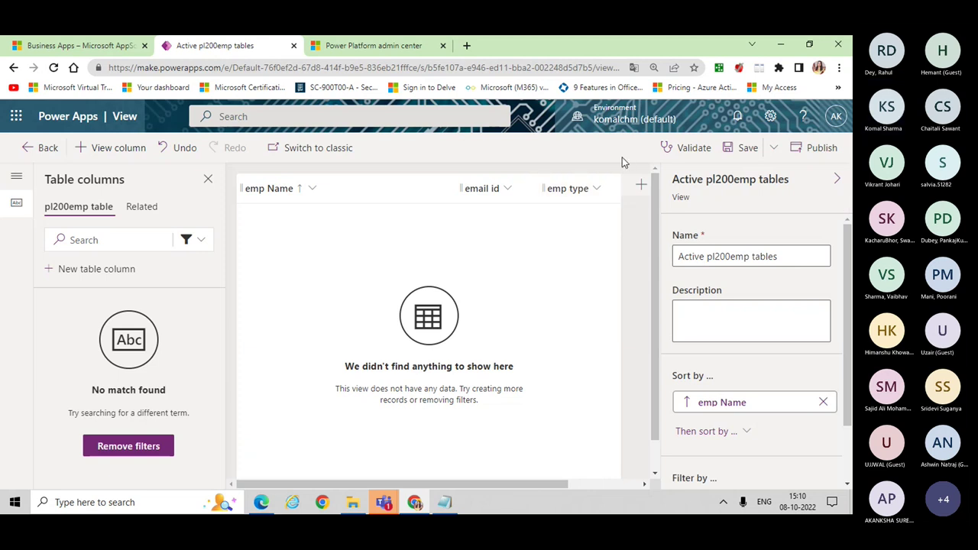
click(742, 149)
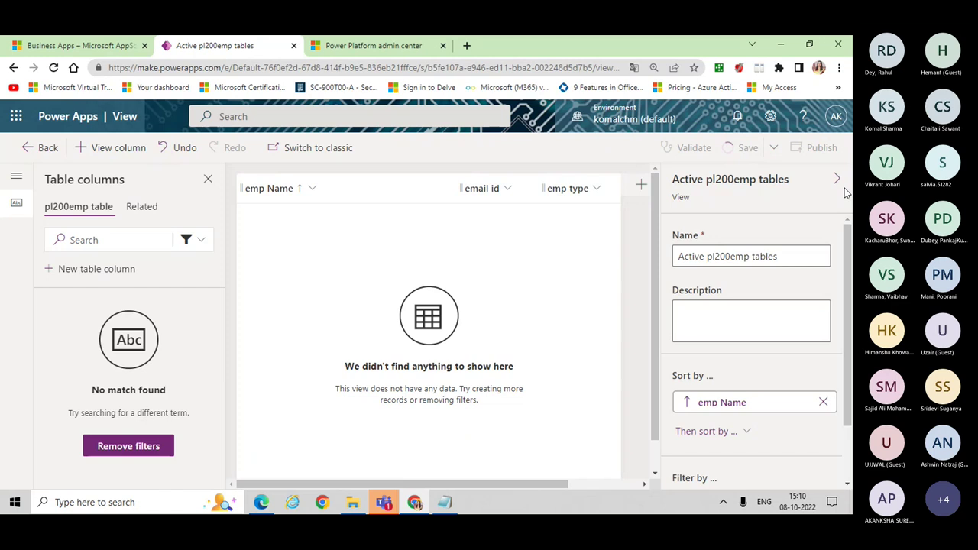
click(830, 158)
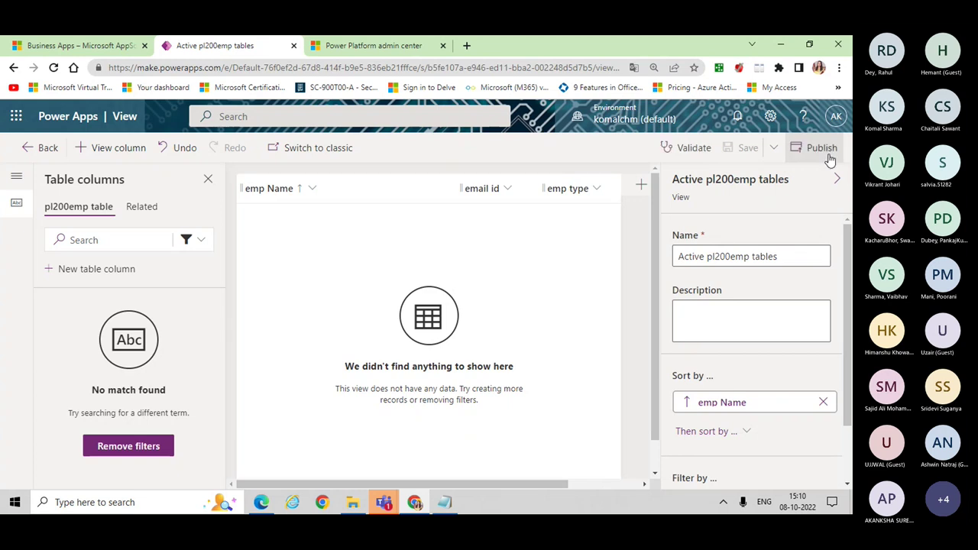
Step: Exit the view editor, show the PL200 Project solution's Apps list, and switch to Teams
click(41, 157)
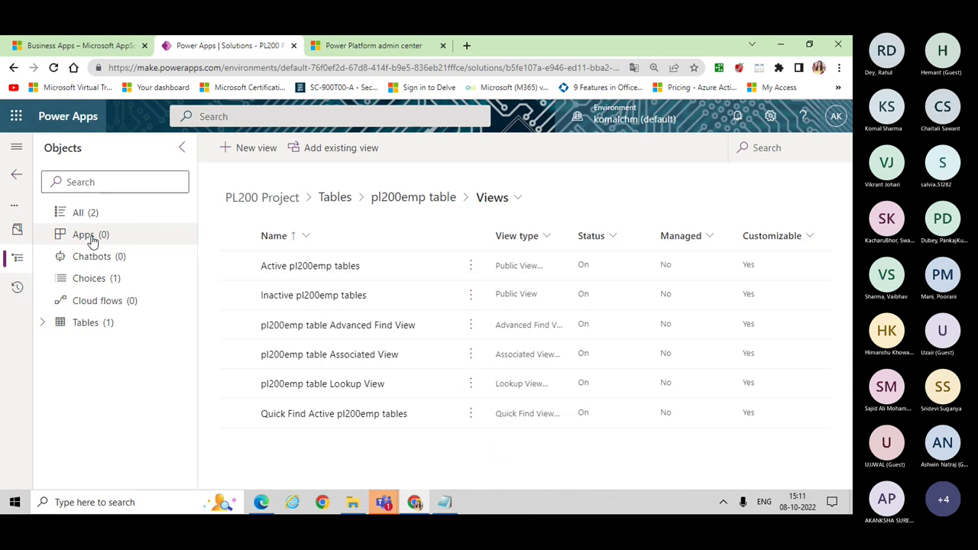
click(84, 235)
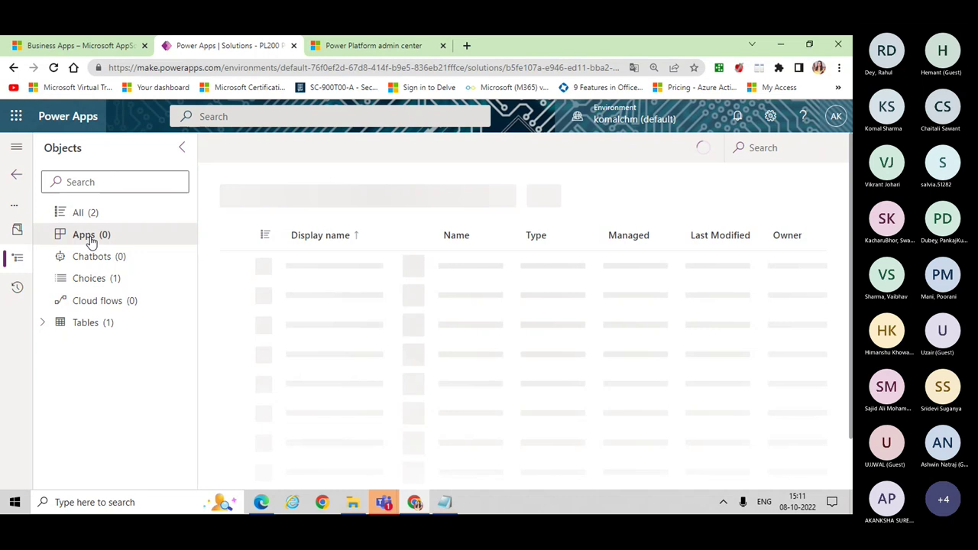
click(386, 509)
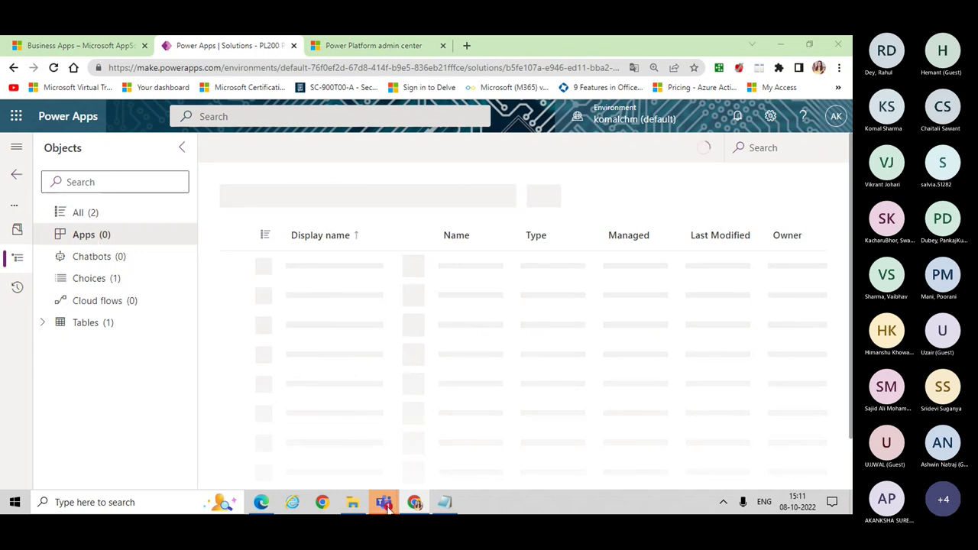
Step: Return to the Teams meeting window and scroll up through the meeting chat
click(418, 474)
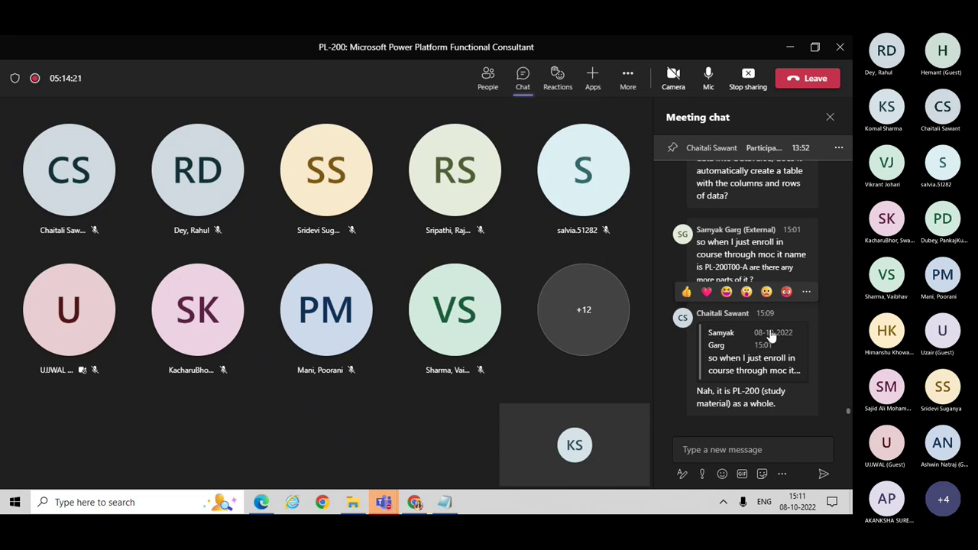
scroll(770, 336, up, 2)
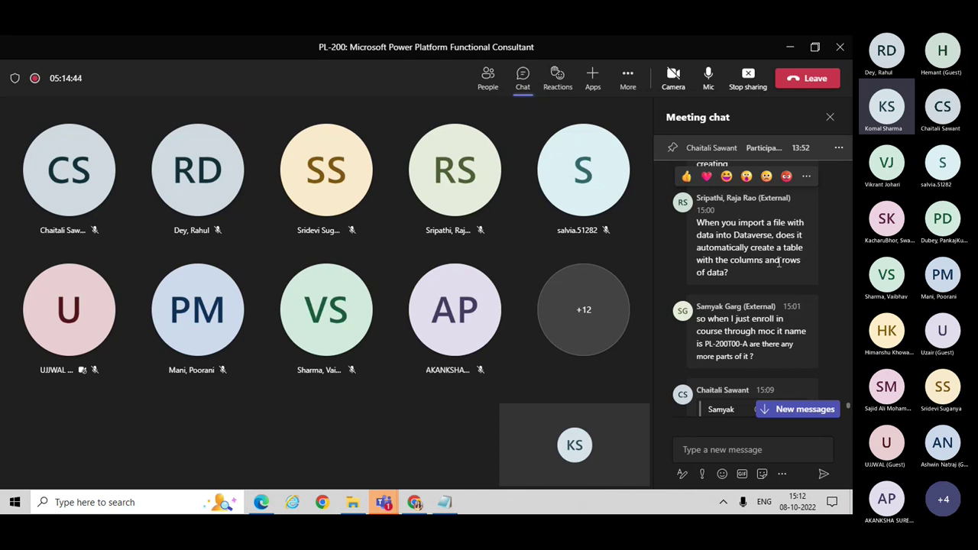
scroll(779, 262, up, 3)
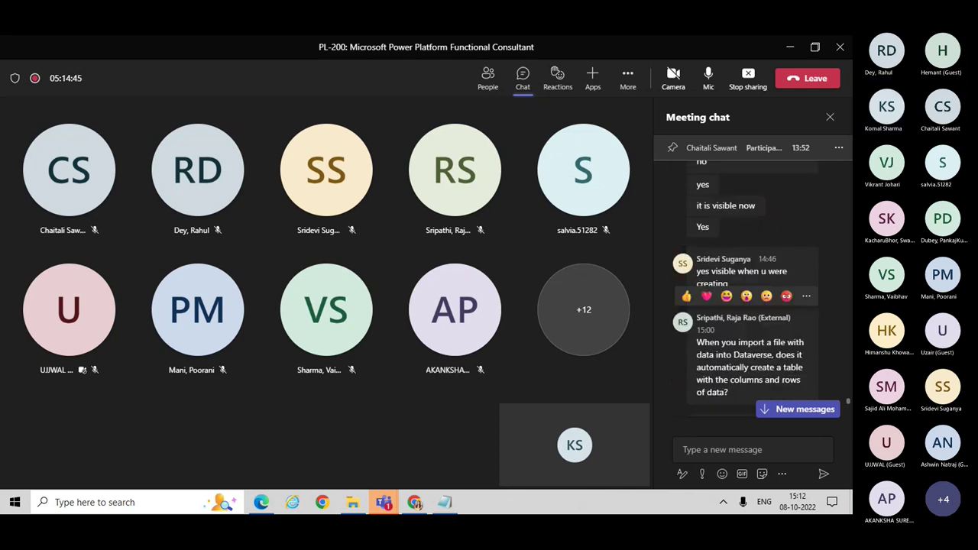
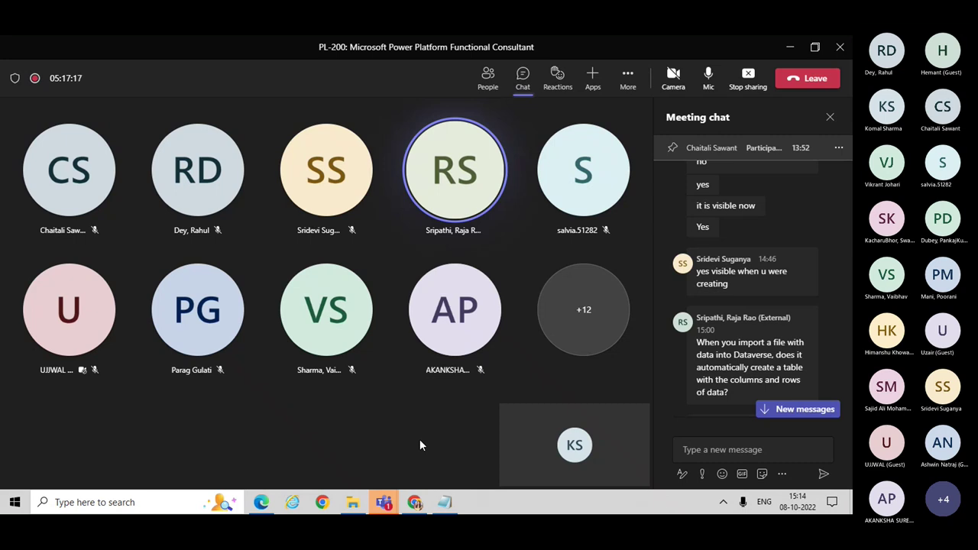
Step: Switch from the Teams meeting to the browser showing the PL200 Project solution in Power Apps
click(418, 506)
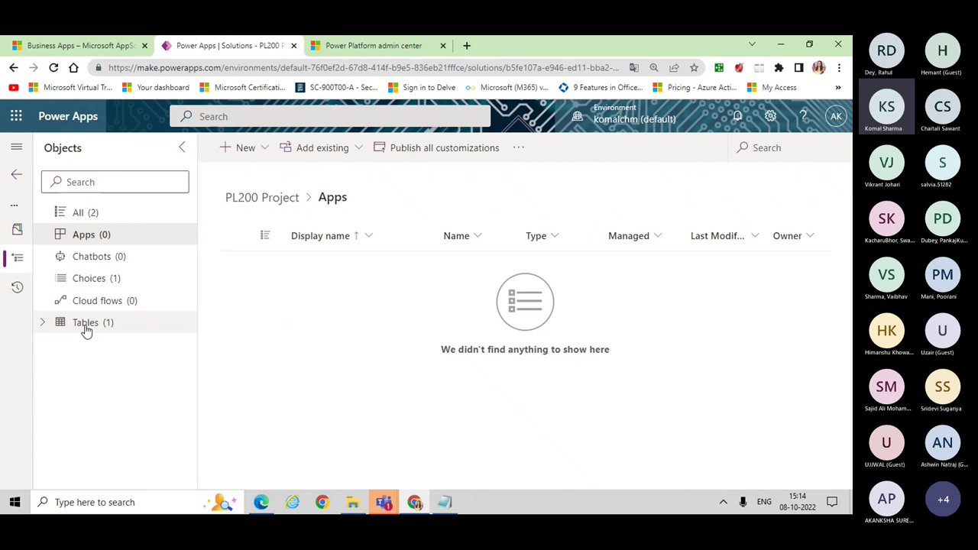
Step: Open the pl200emp table from the solution's Tables list and bring its columns and data section into view
click(86, 329)
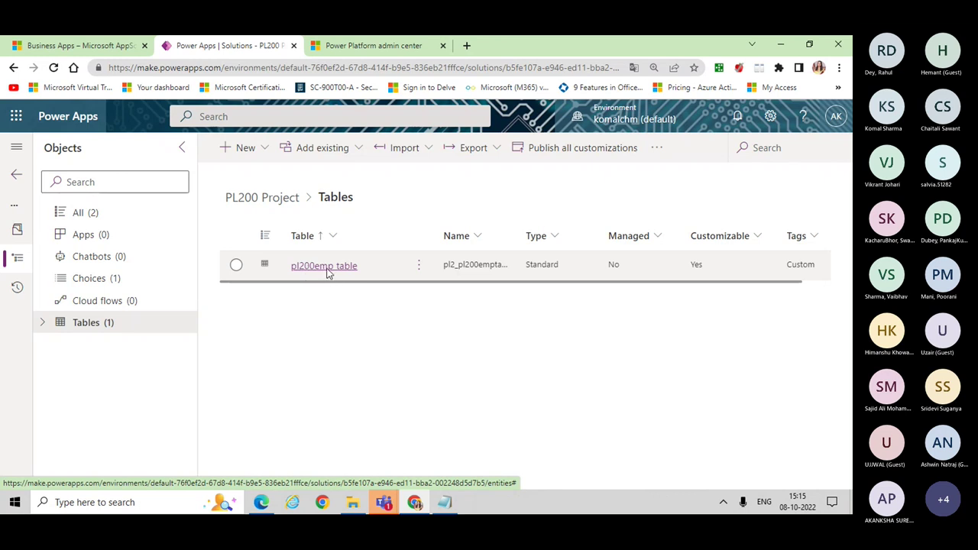
click(328, 273)
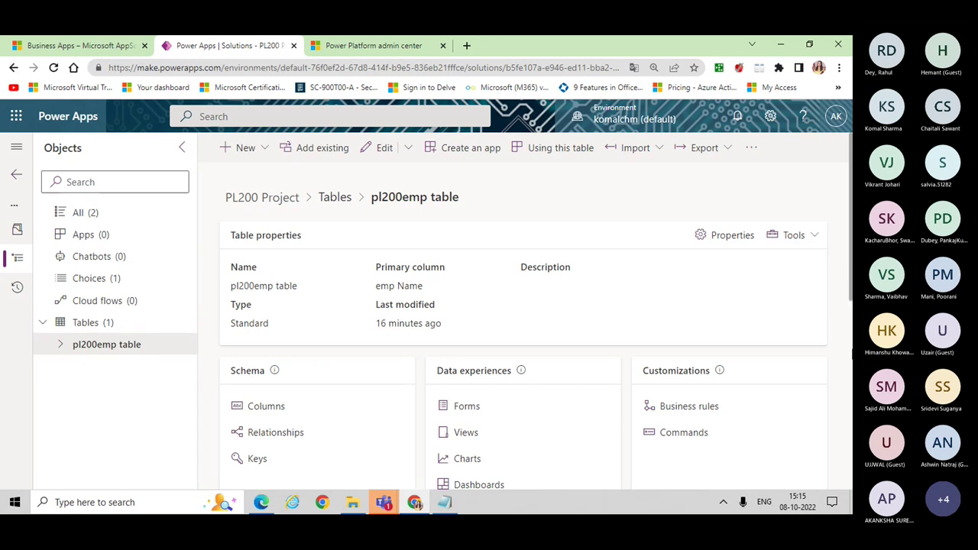
drag(851, 294, 851, 457)
scroll(491, 316, up, 1)
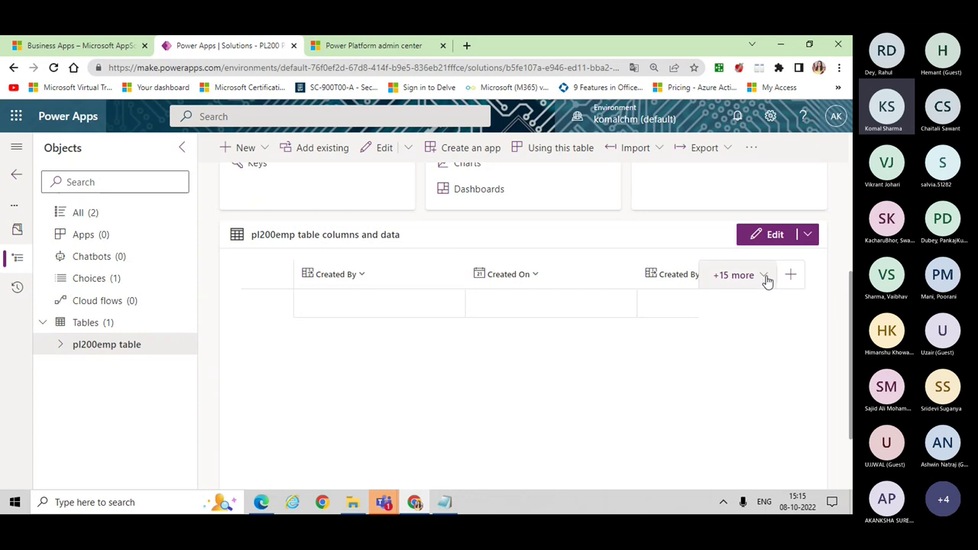
Step: Limit the pl200emp data grid to email id, emp Name and emp type, with emp Name first
click(774, 237)
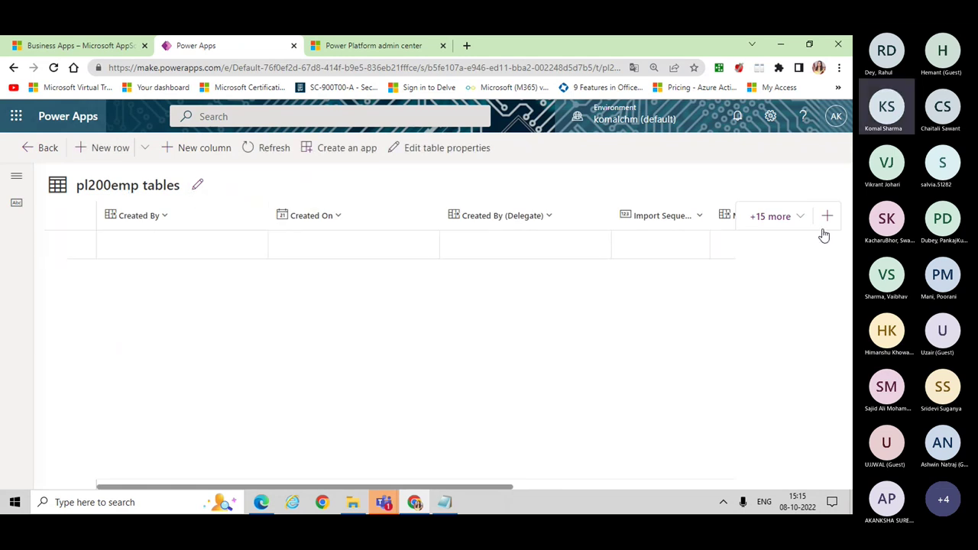
click(803, 218)
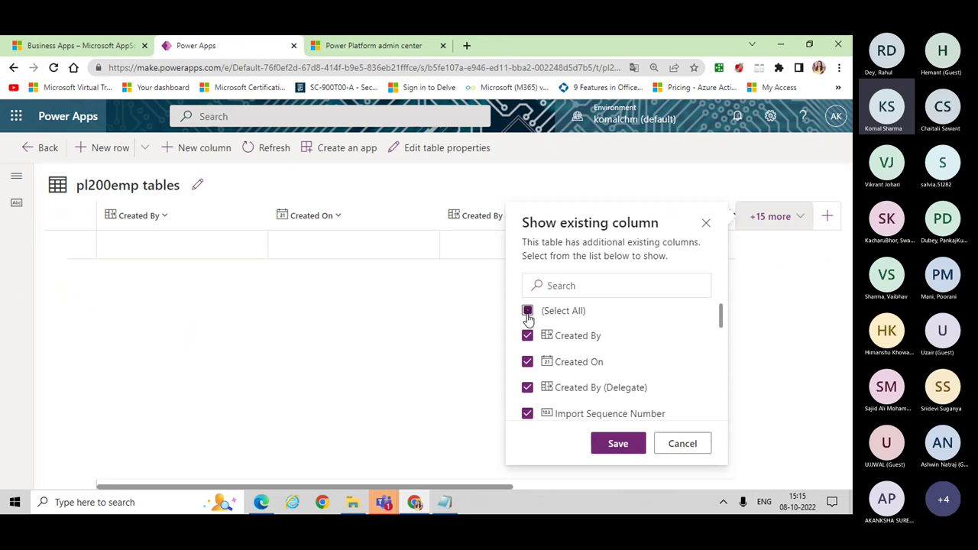
click(528, 318)
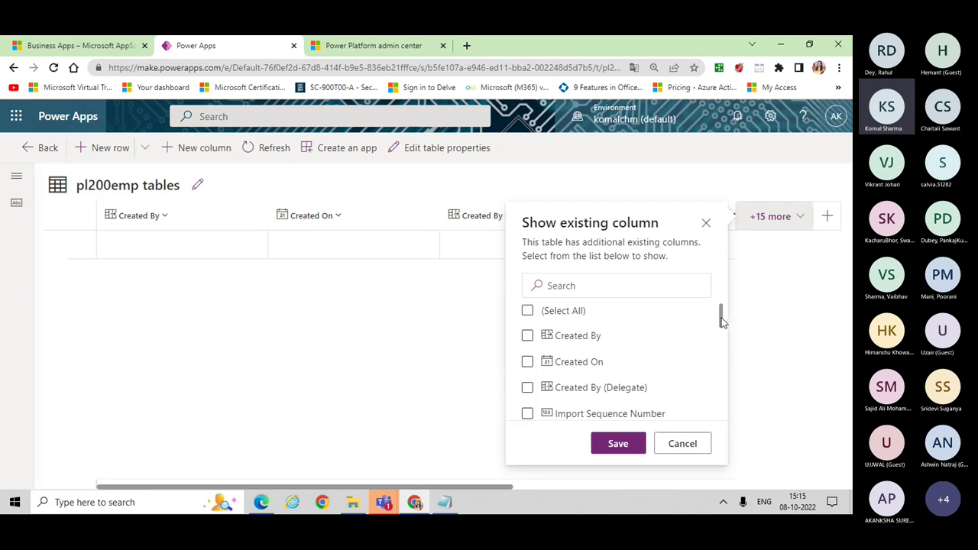
drag(721, 321, 724, 354)
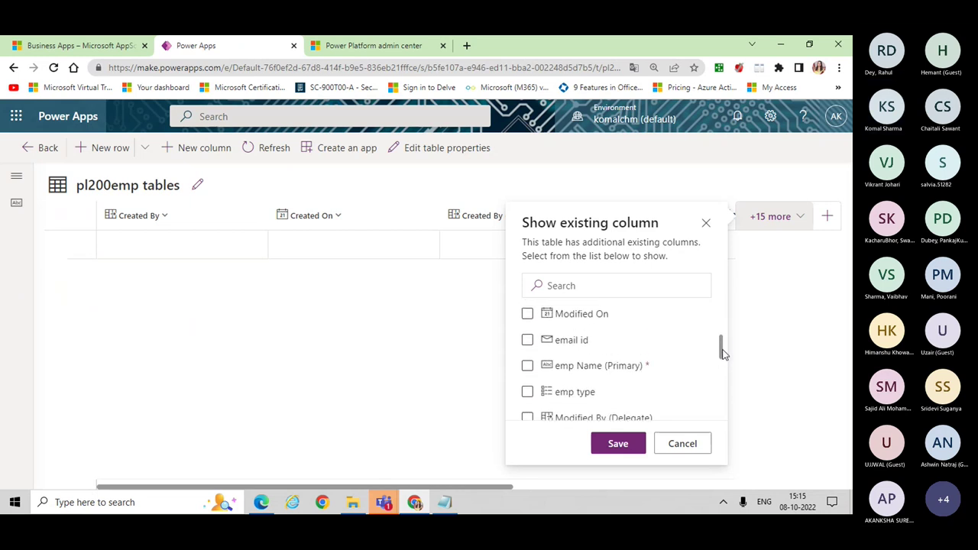
click(528, 341)
click(527, 368)
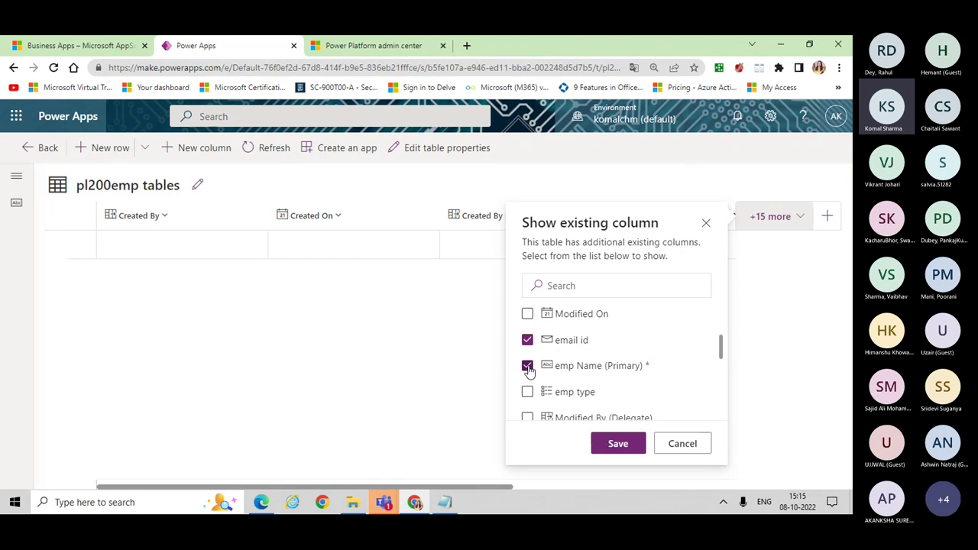
click(527, 391)
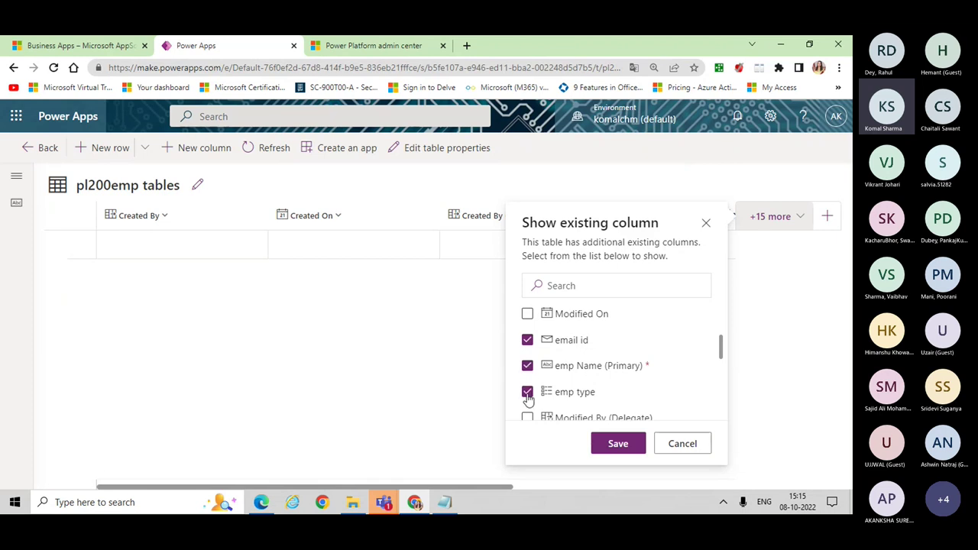
click(618, 444)
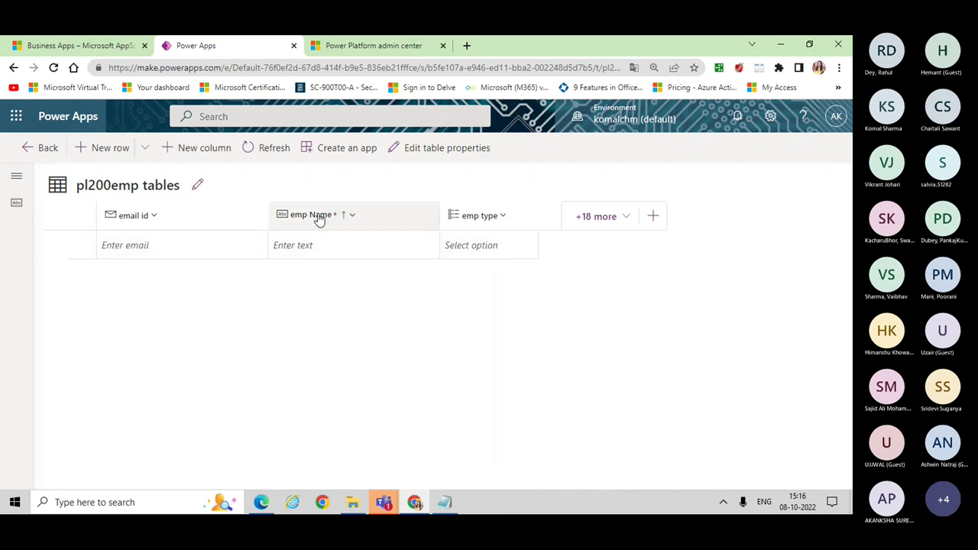
drag(426, 225, 158, 229)
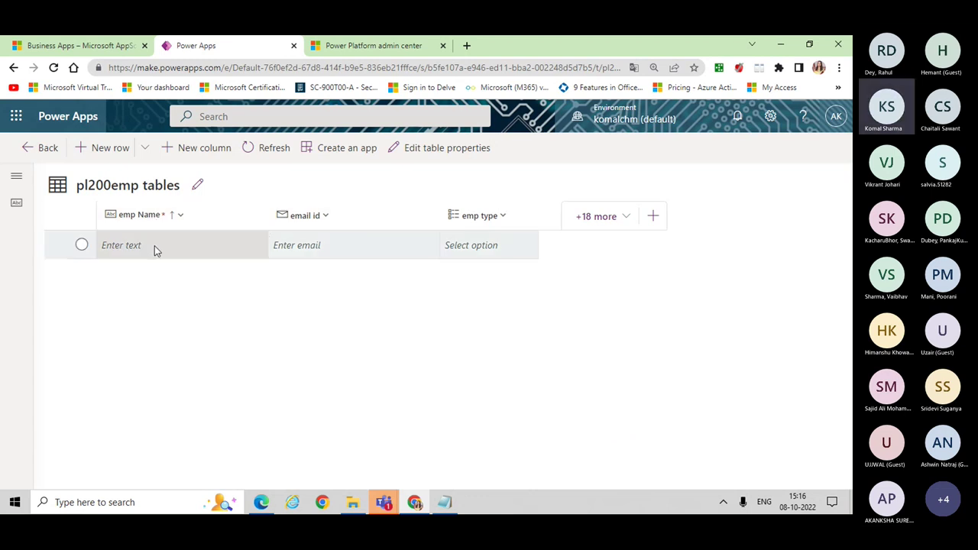
Step: Enter the employee's name and e-mail address in a new pl200emp row
click(156, 250)
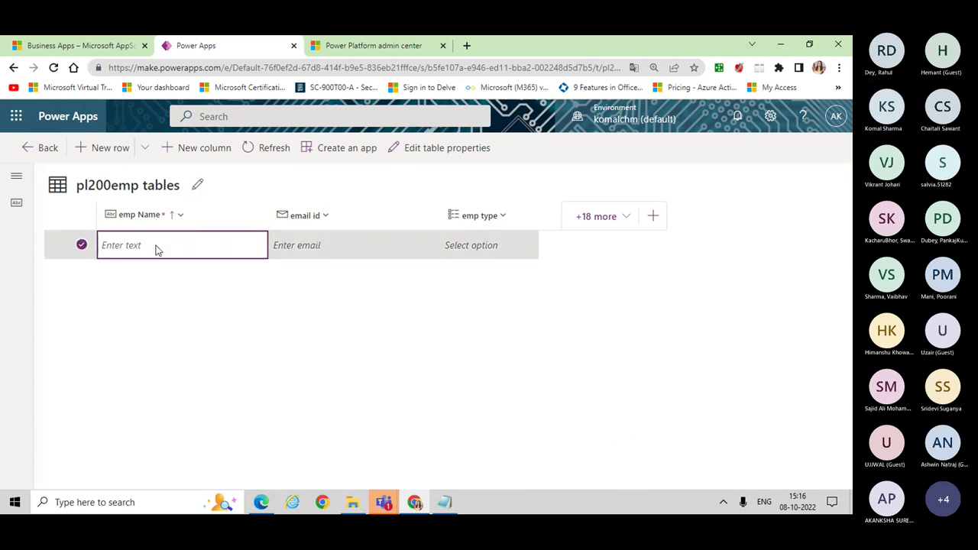
text(Komal)
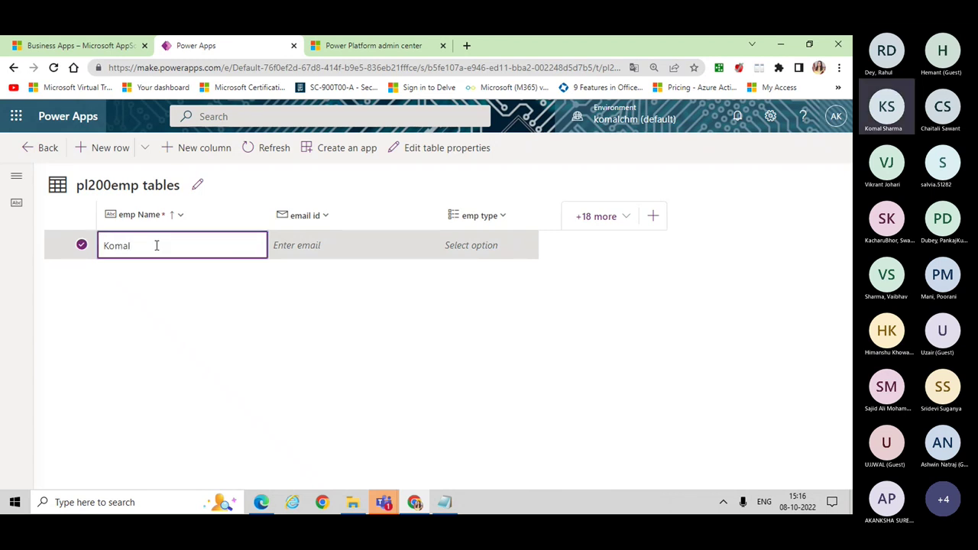
key(Tab)
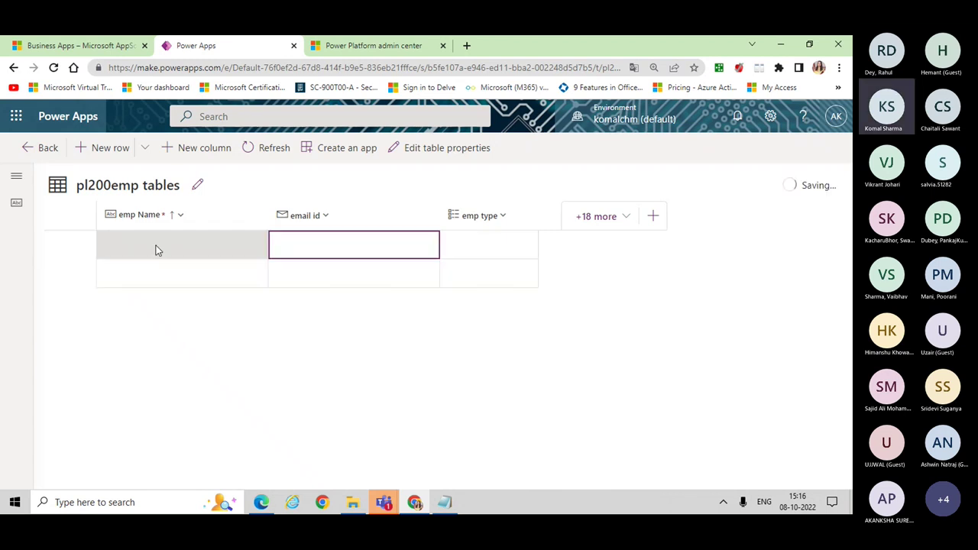
text(KOMAL)
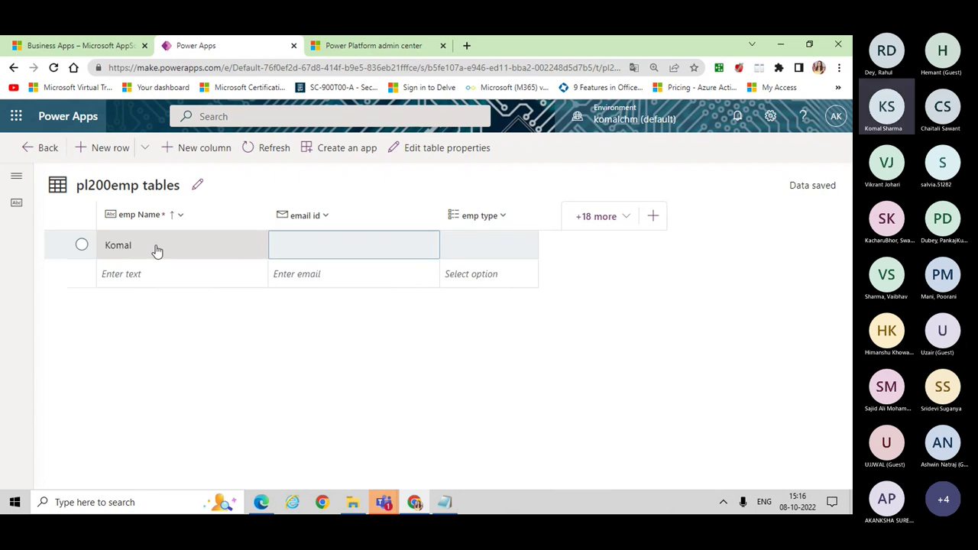
key(BackSpace)
key(BackSpace)
key(BackSpace)
key(BackSpace)
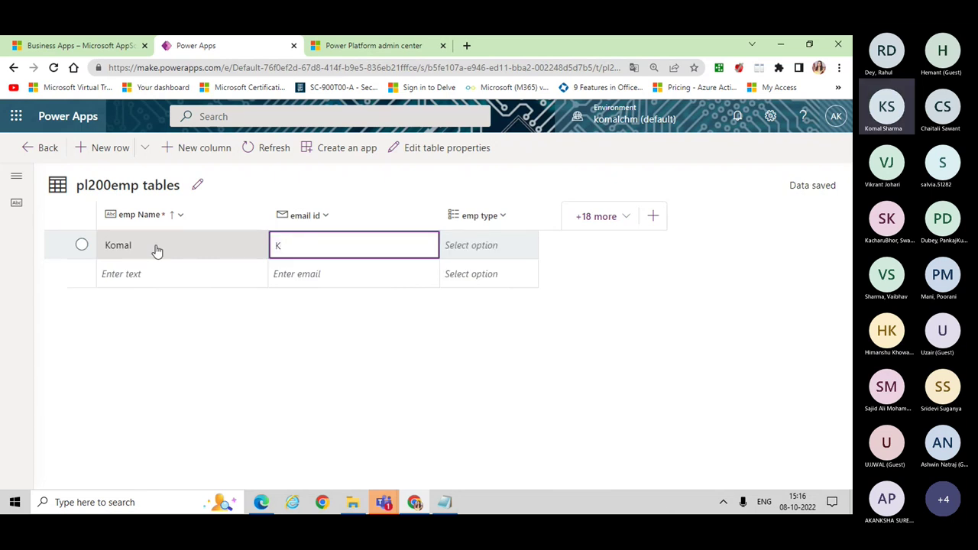
key(BackSpace)
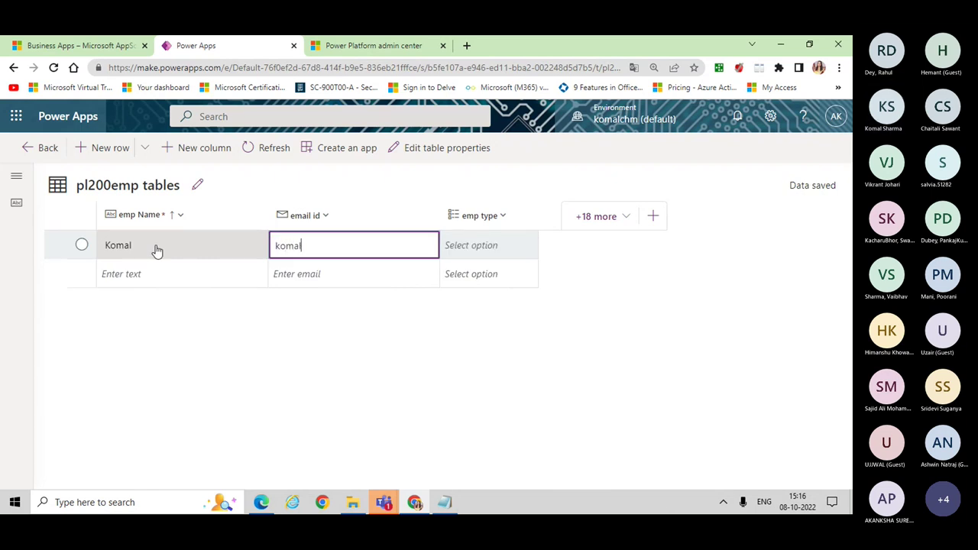
Step: Set the new row's emp type to Full Time
key(Tab)
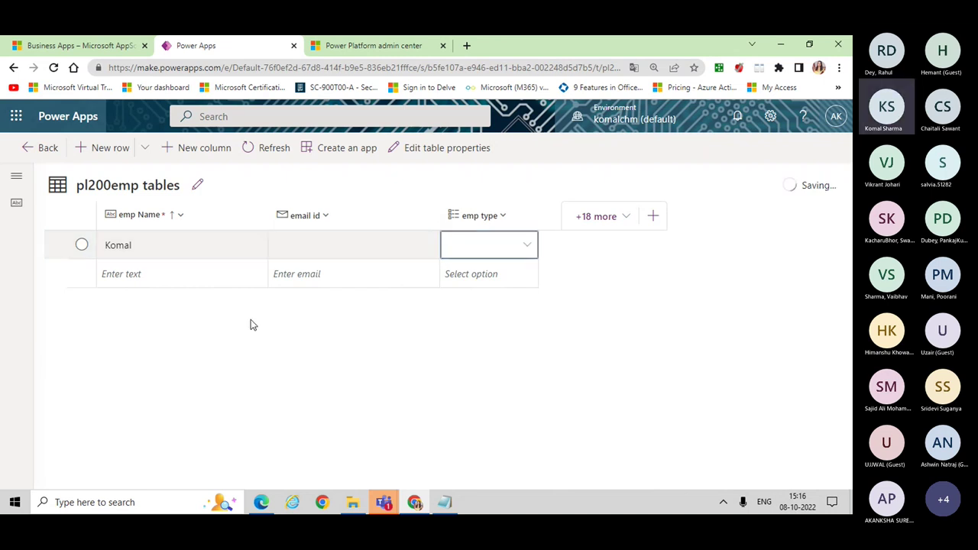
click(491, 254)
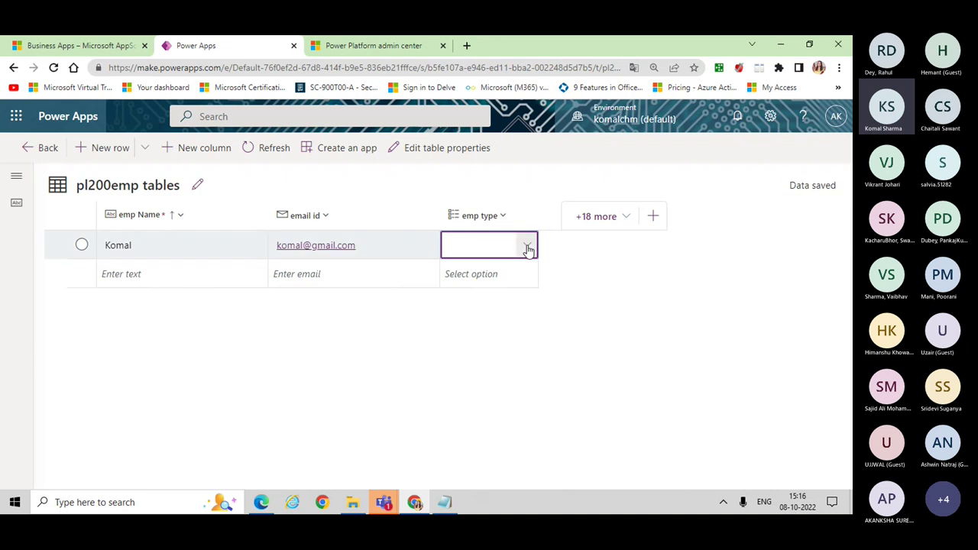
key(Escape)
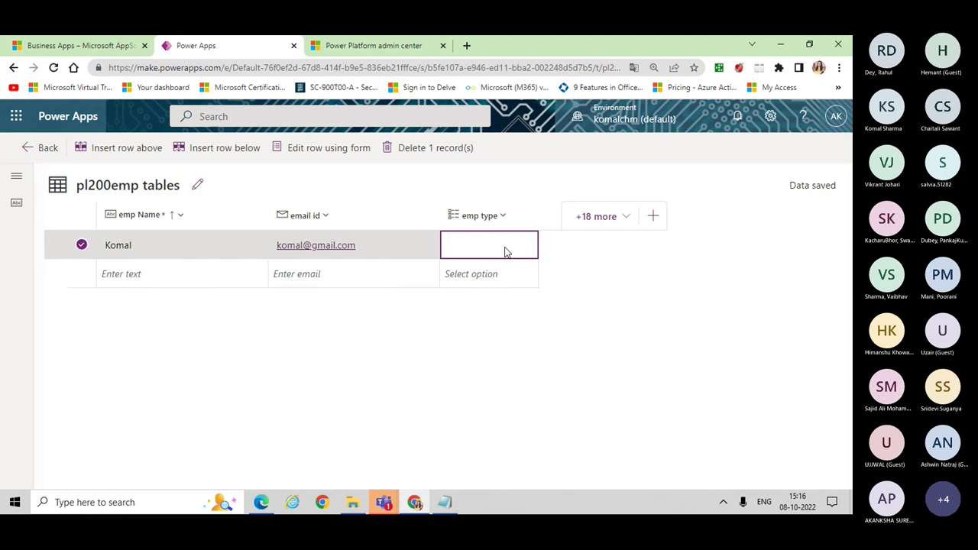
double_click(195, 246)
key(Tab)
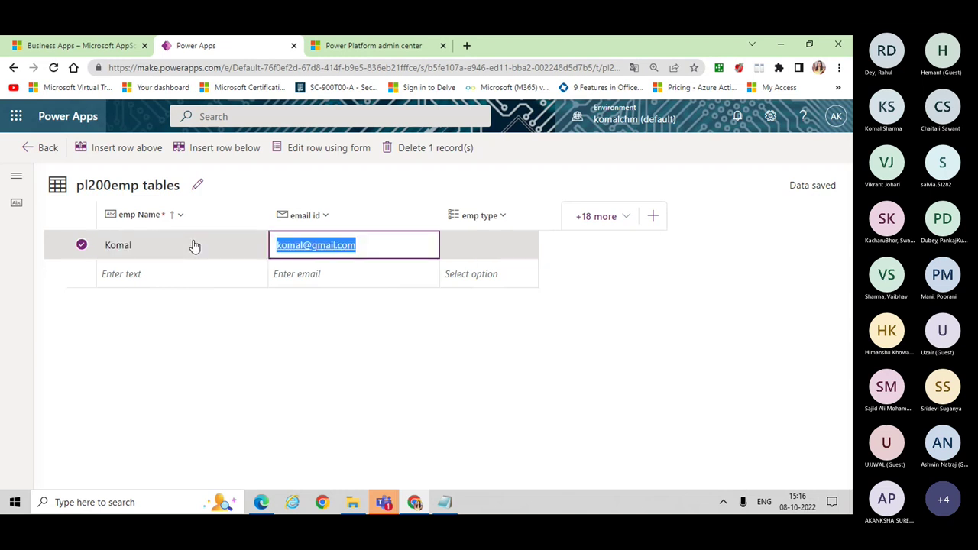
key(Tab)
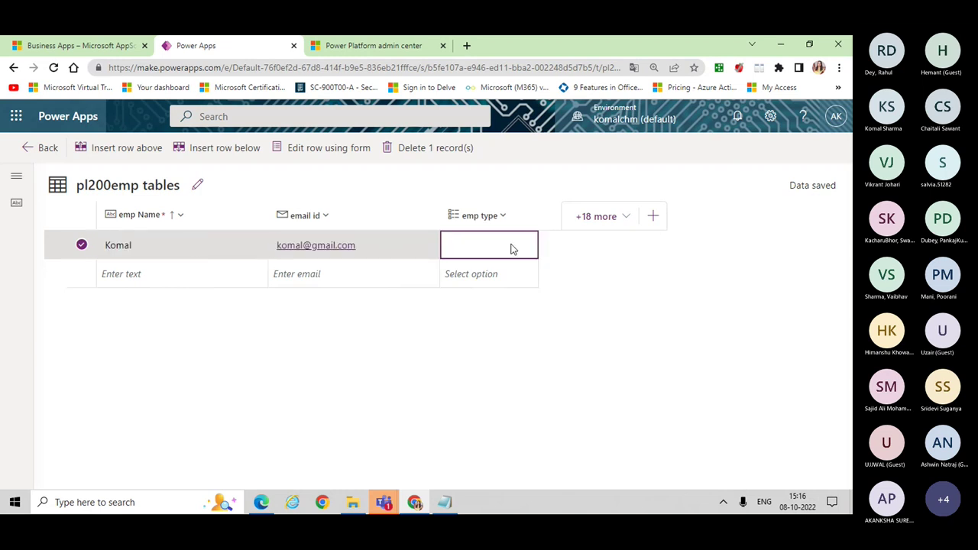
click(512, 248)
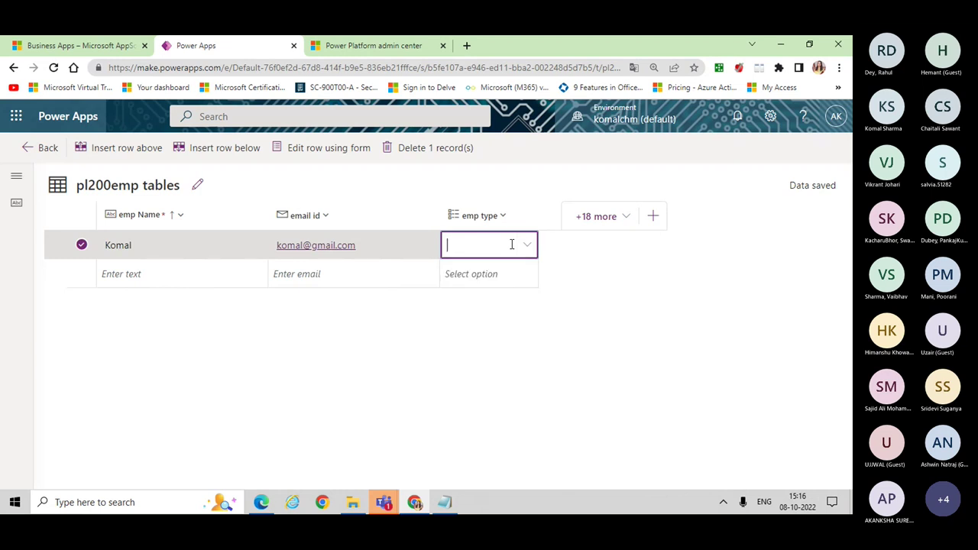
click(512, 244)
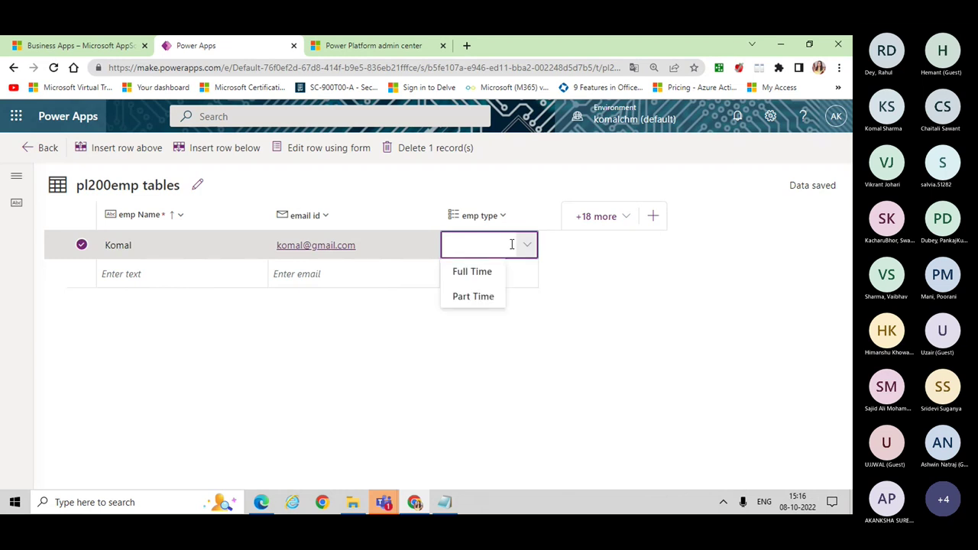
click(482, 273)
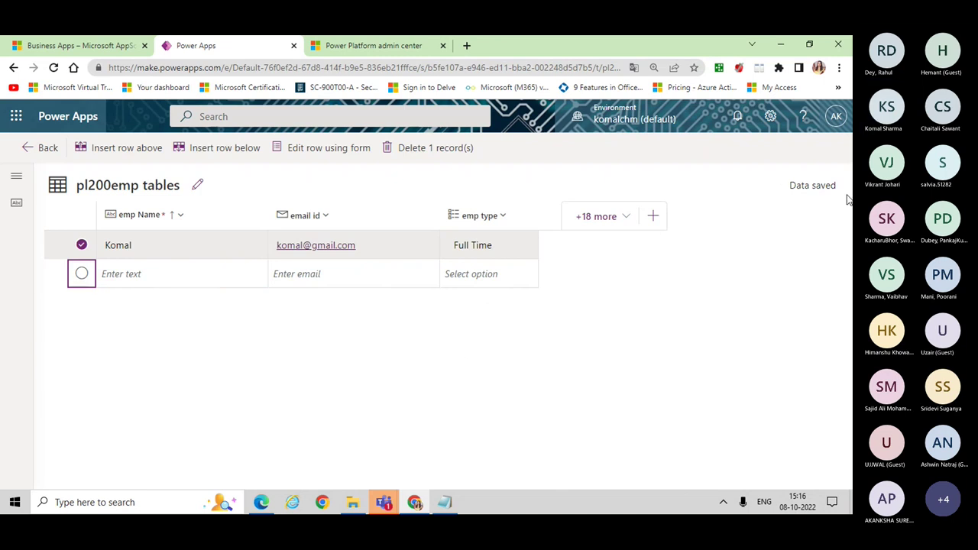
Step: Return to the pl200emp table's details page and scroll through its sections
click(36, 148)
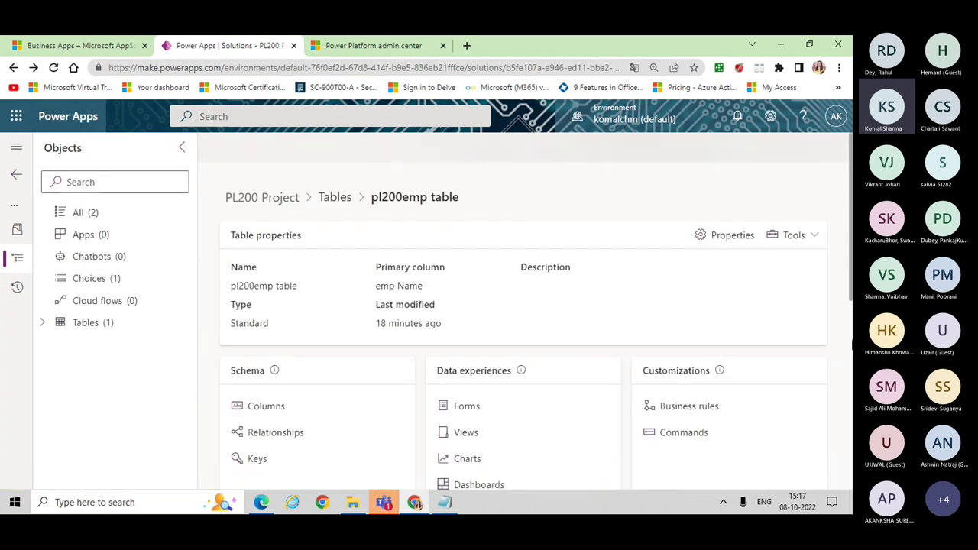
drag(851, 304, 852, 388)
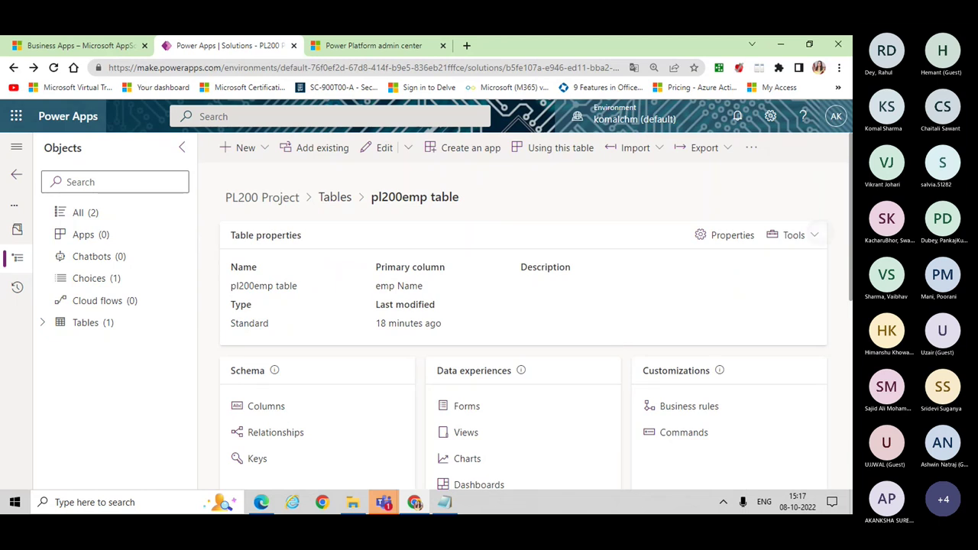
scroll(852, 325, down, 5)
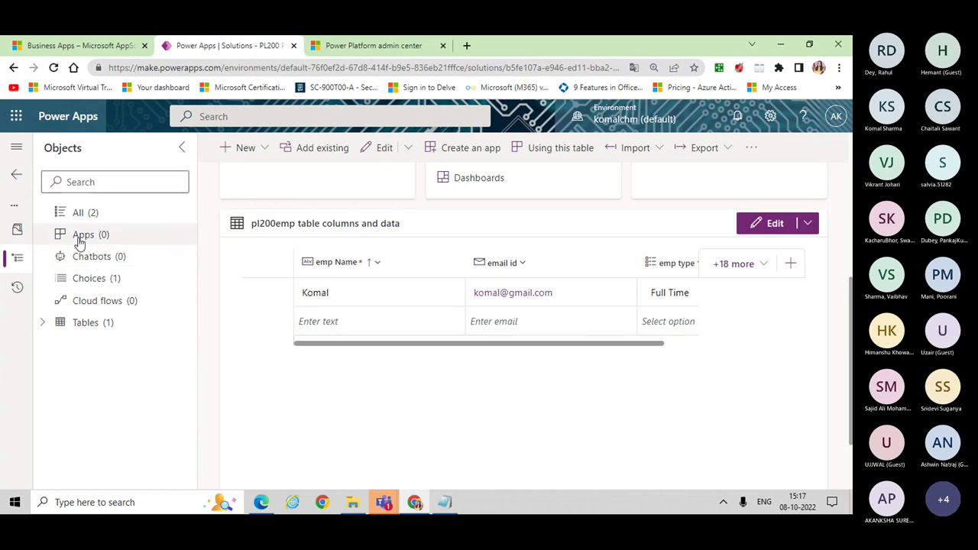
Step: Start a new model-driven app from the PL200 Project solution's Apps list
click(79, 237)
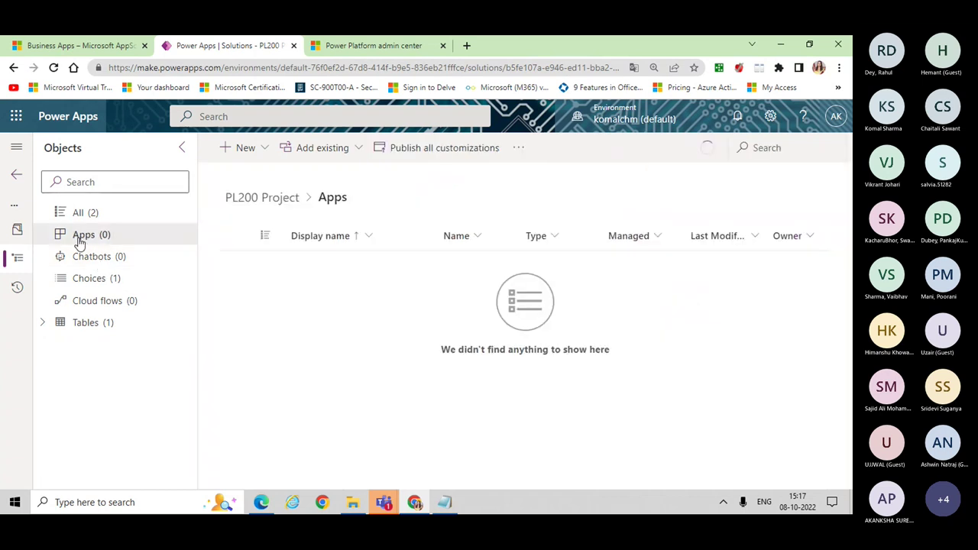
click(228, 150)
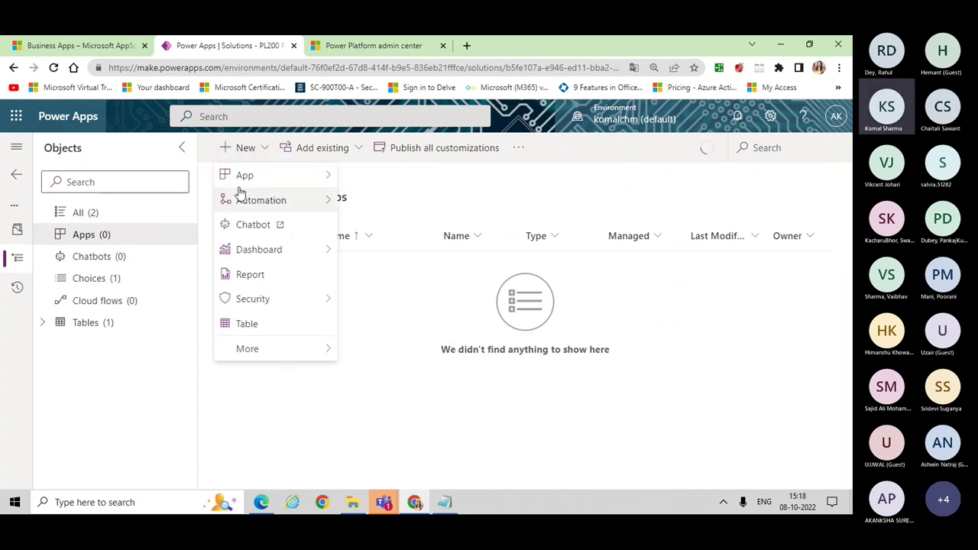
mouse_move(239, 185)
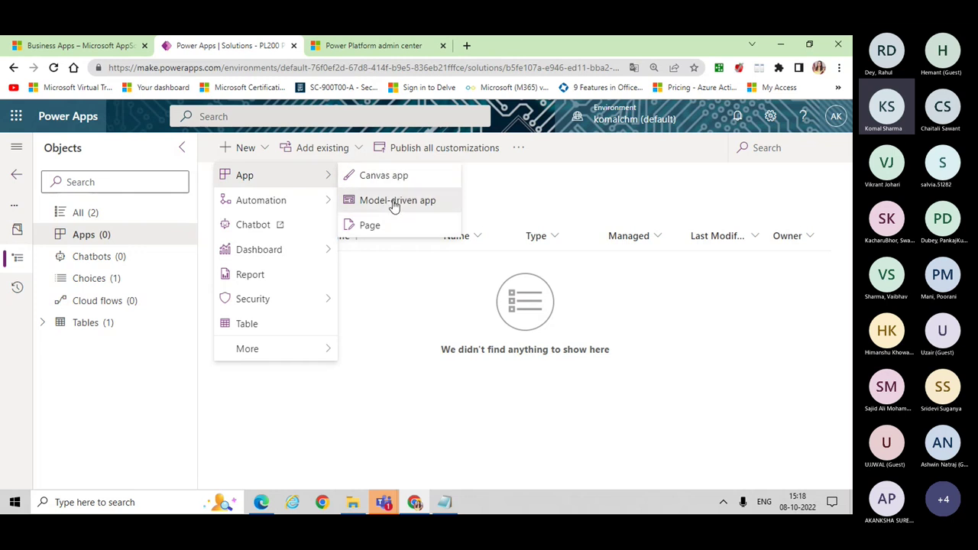
click(395, 203)
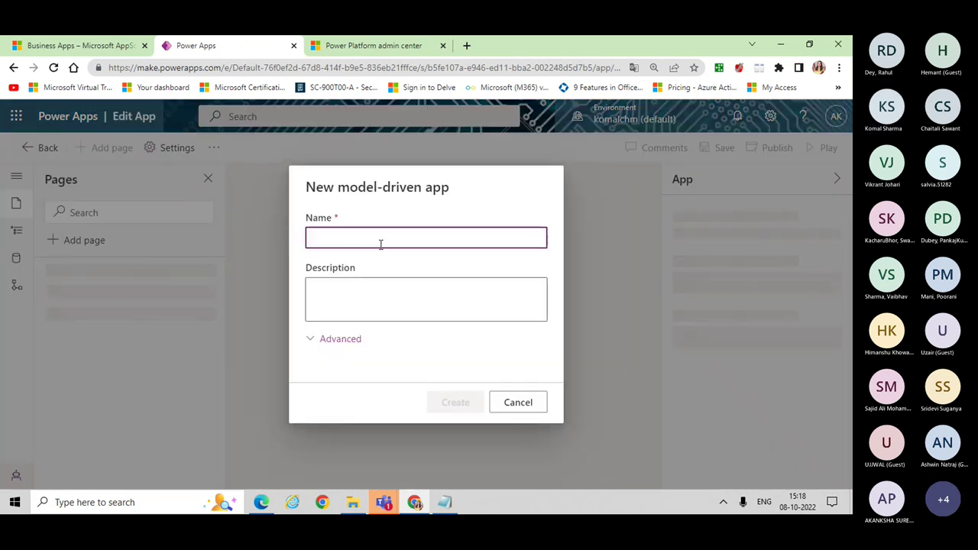
Step: Create the model-driven app named 'pl200 emp OB'
text(p)
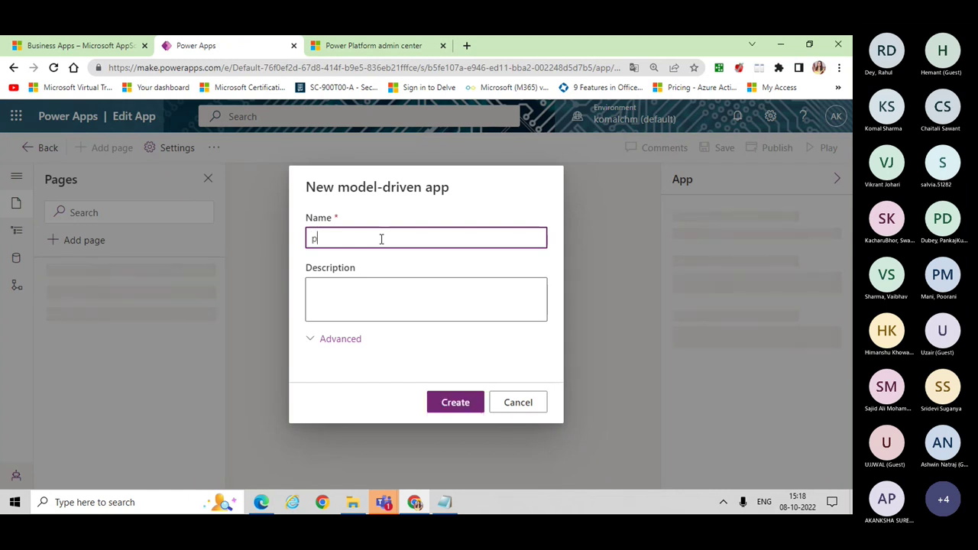
text(l200)
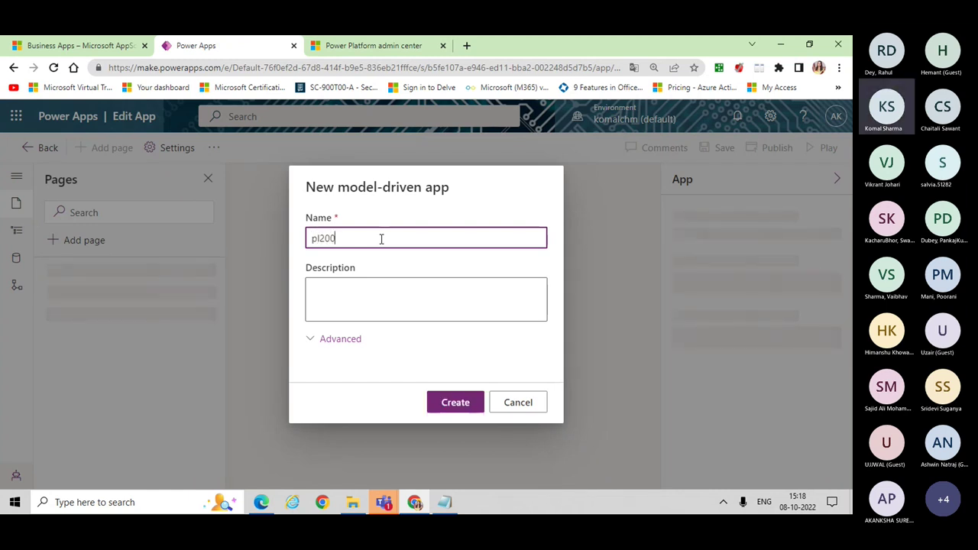
text( e)
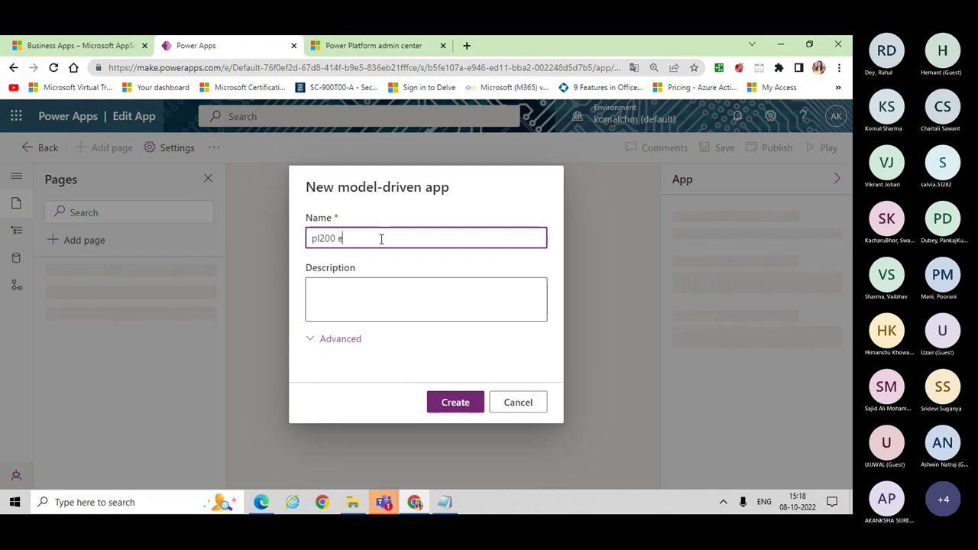
text(mp OB)
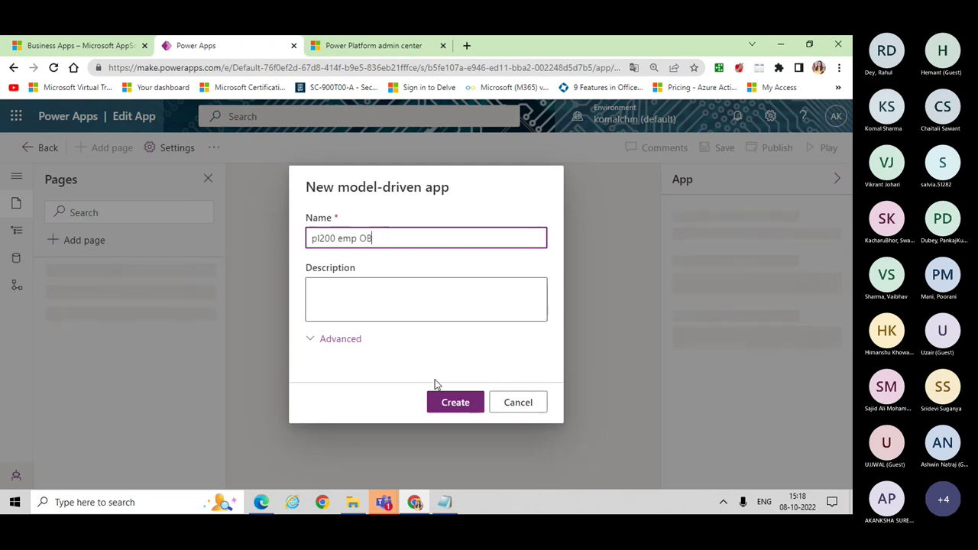
click(450, 407)
click(450, 407)
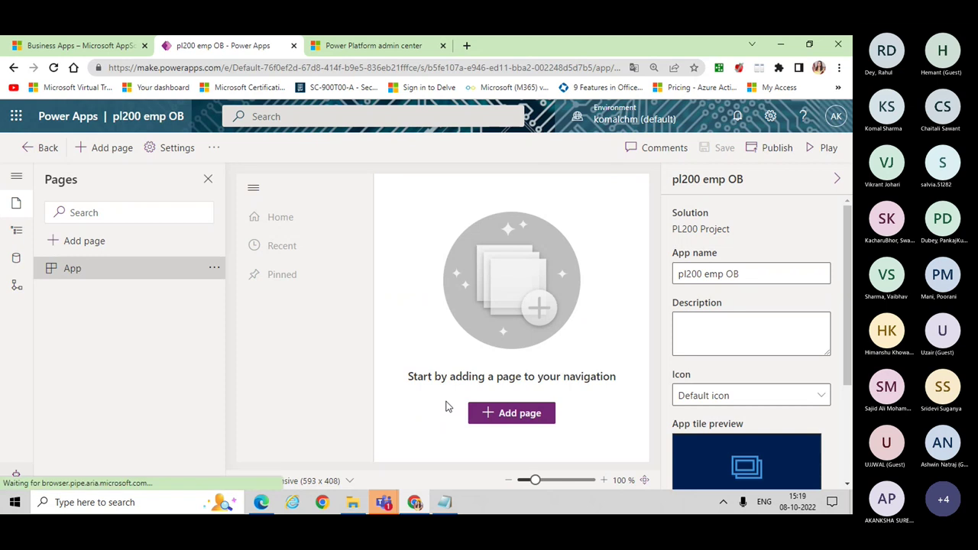
Step: Add a page of type 'Table based view and form' to the app
click(510, 418)
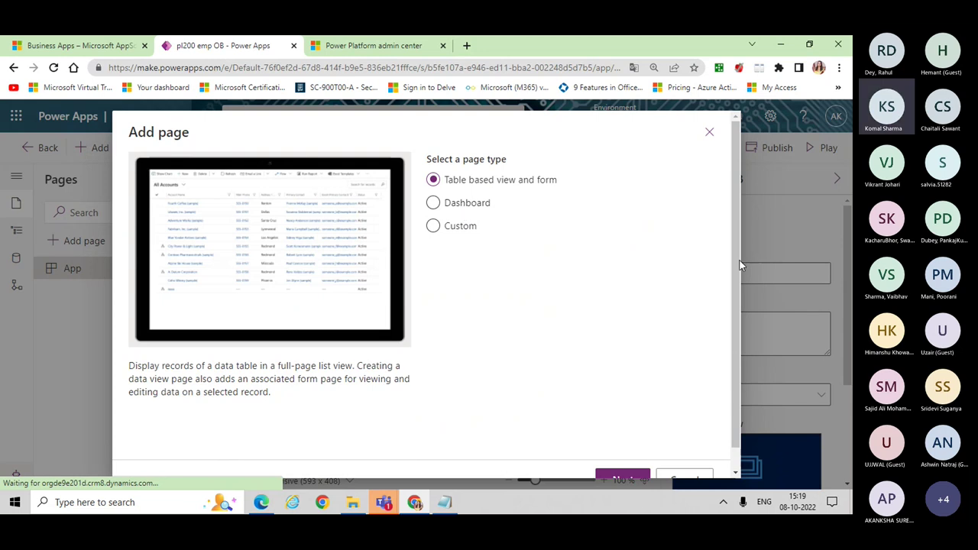
scroll(740, 293, down, 1)
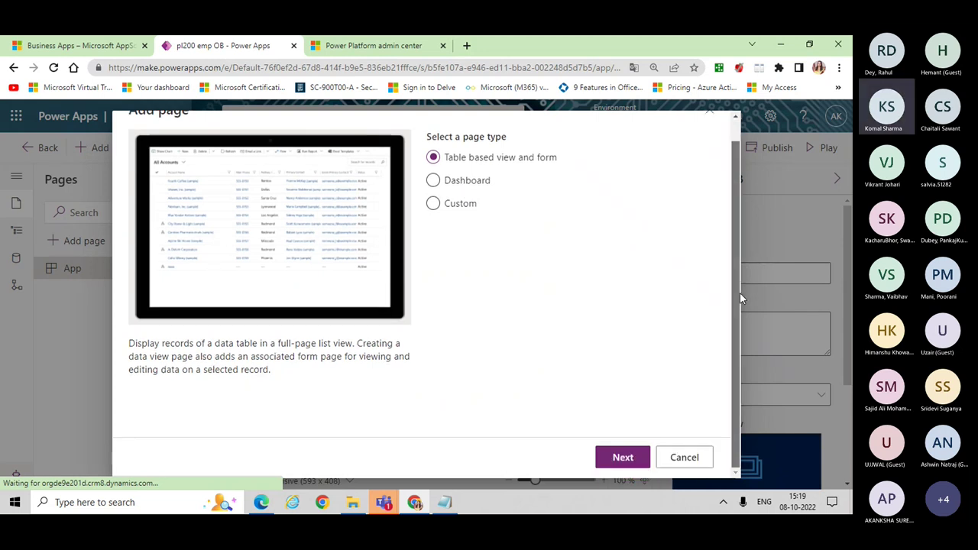
click(623, 459)
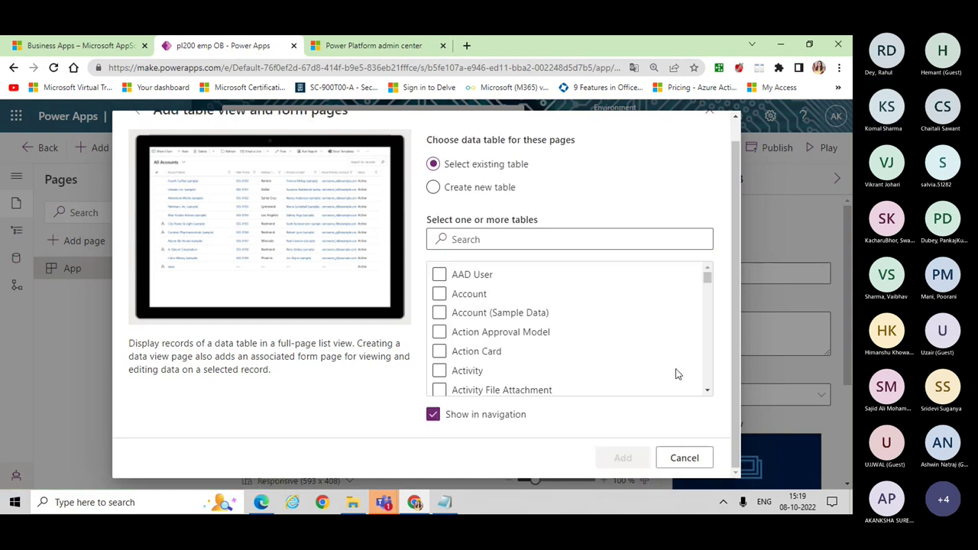
Step: Search tables for 'pl' and add the pl200emp table pages to the app
click(522, 239)
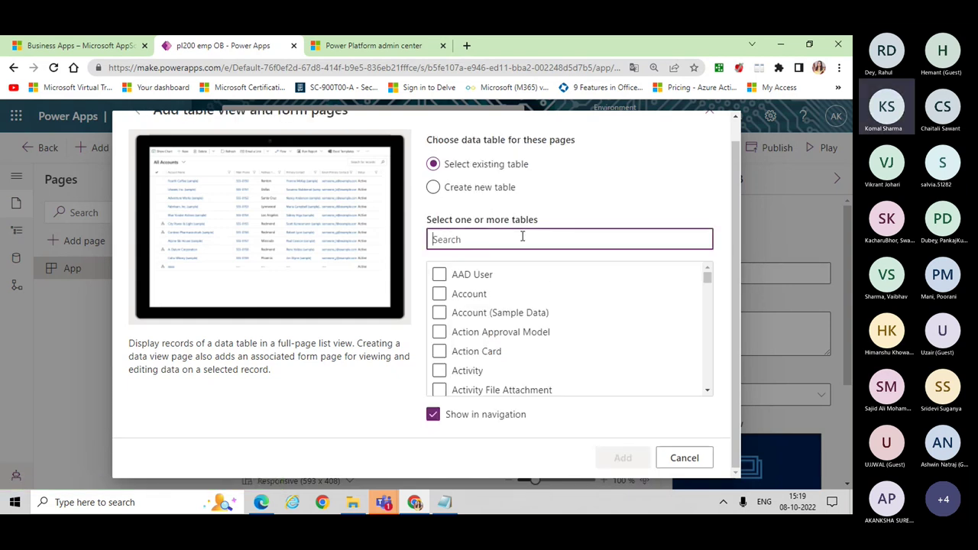
text(pl)
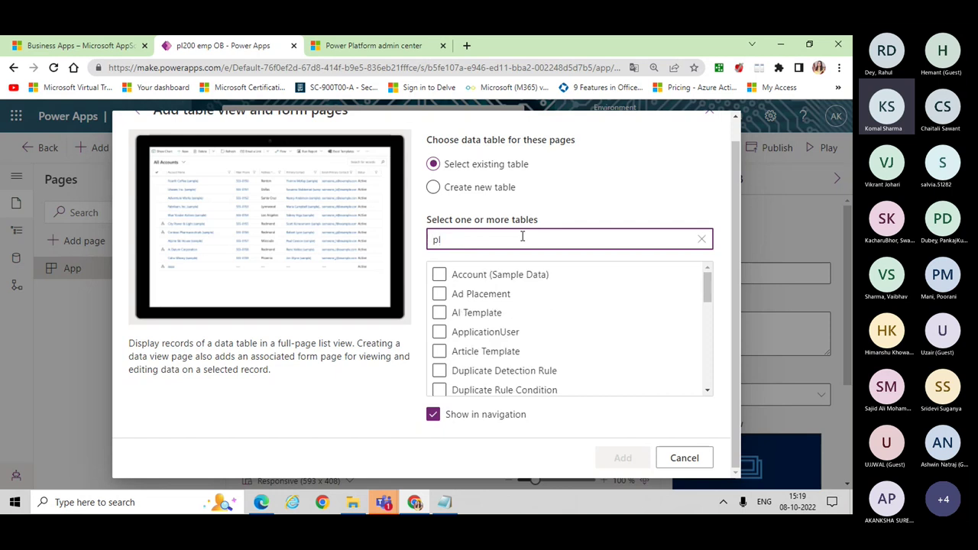
drag(709, 284, 709, 353)
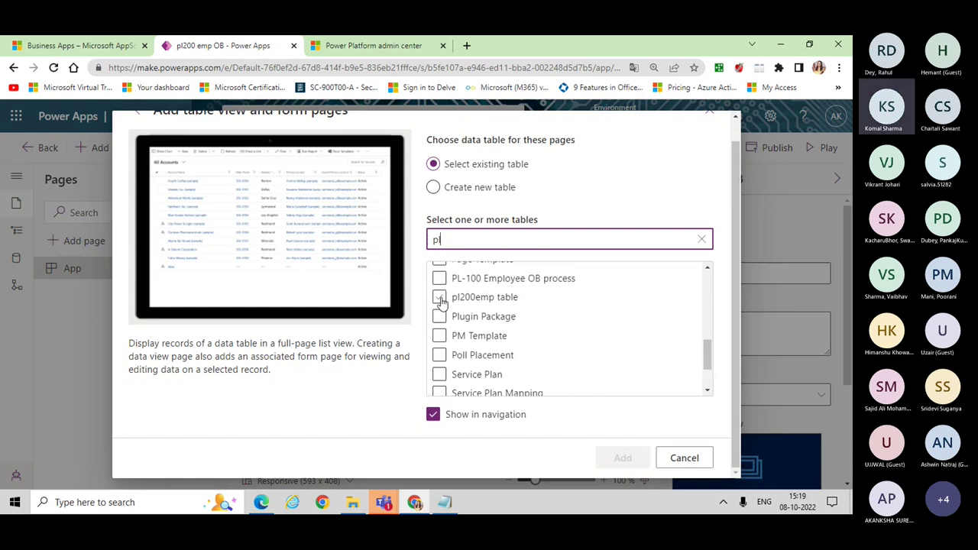
click(440, 298)
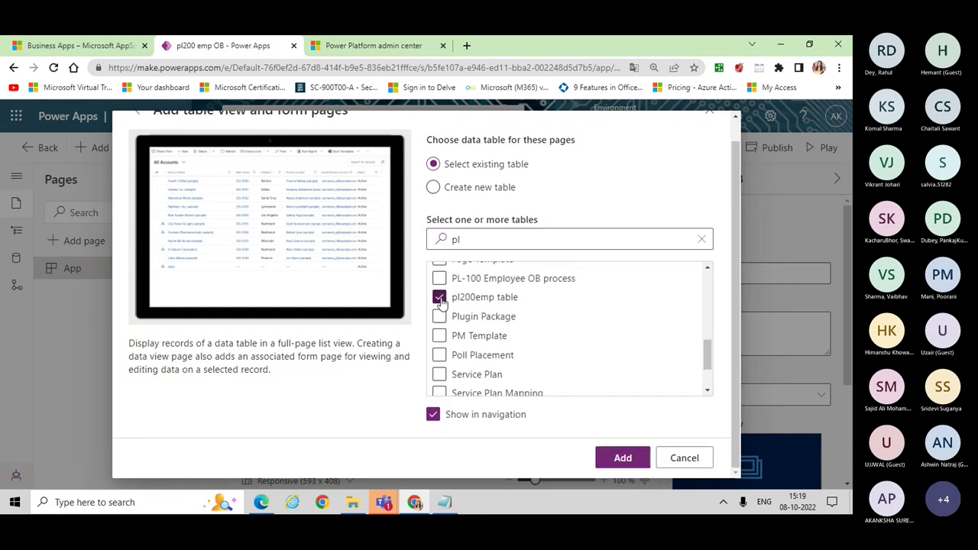
click(624, 458)
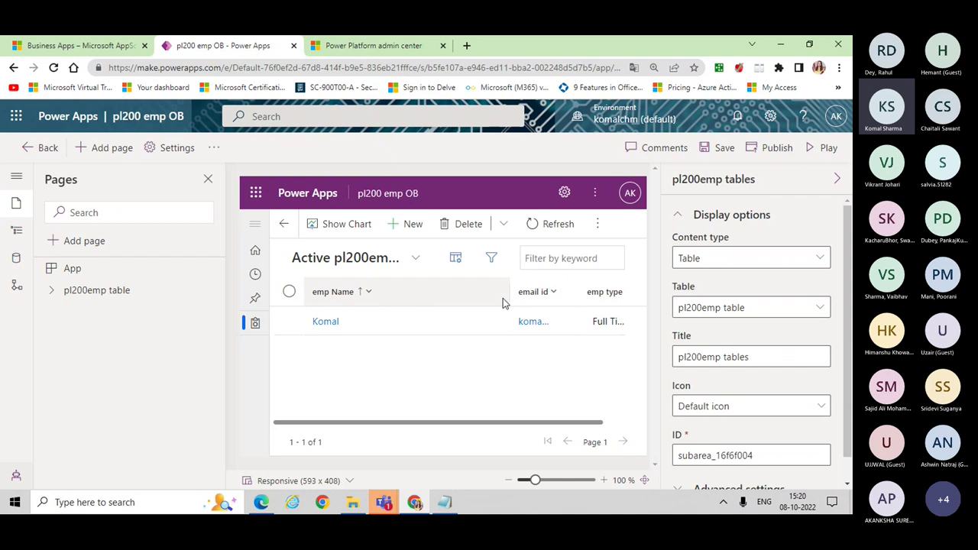
Step: Save, publish and play the pl200 emp OB app
click(826, 149)
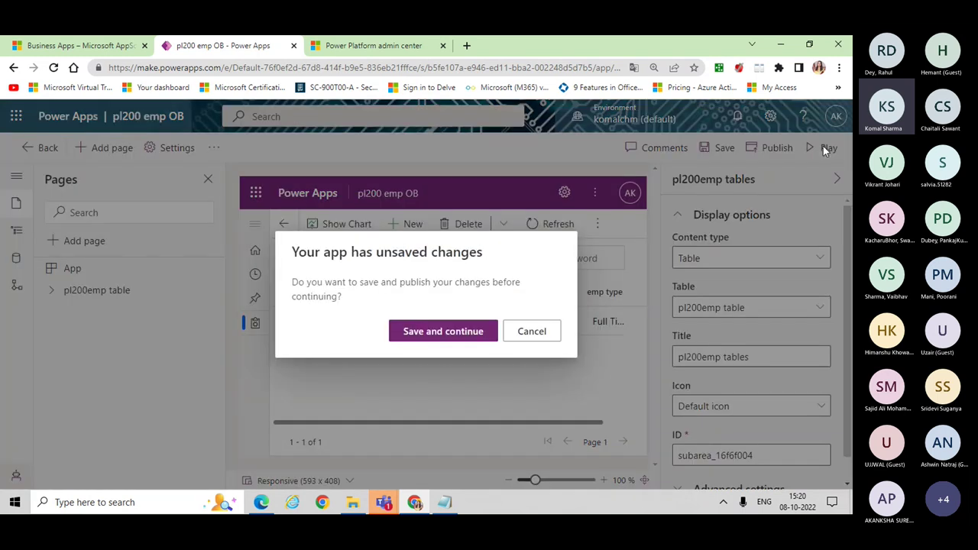
click(468, 332)
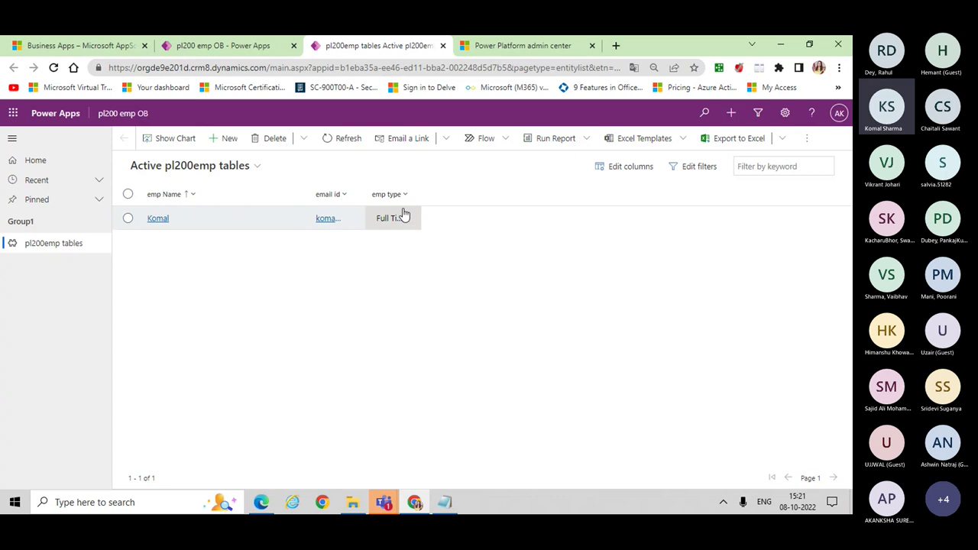
Step: Start a new pl200emp table record from the Active pl200emp tables list
click(226, 143)
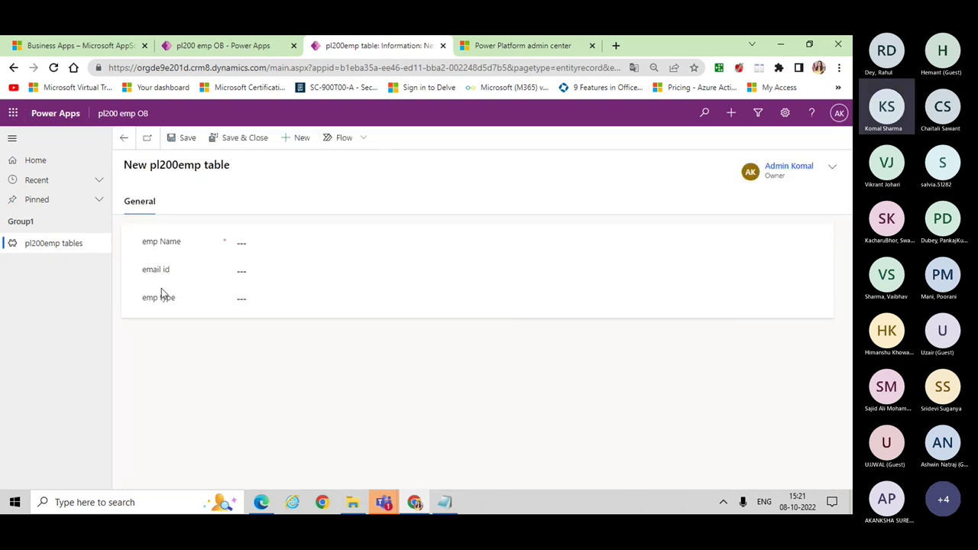
click(257, 242)
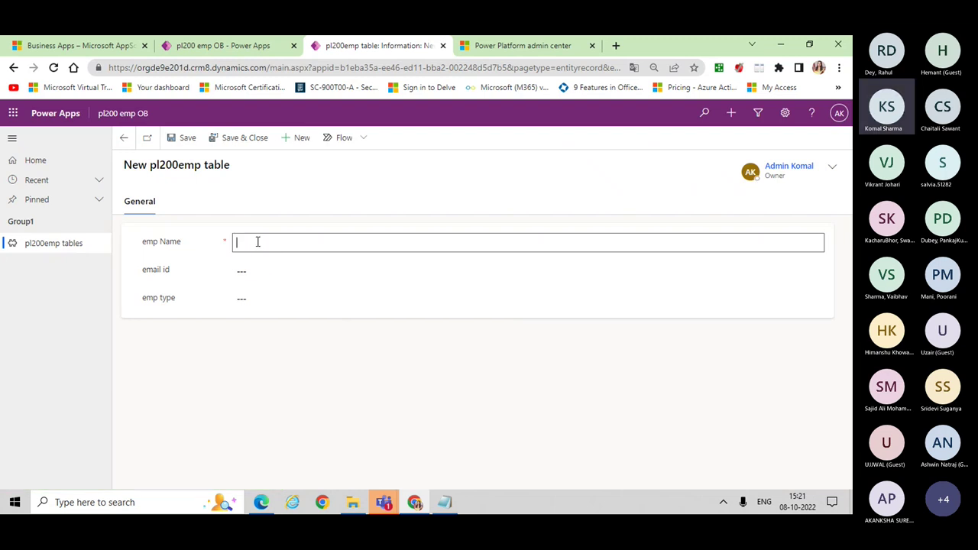
text(k)
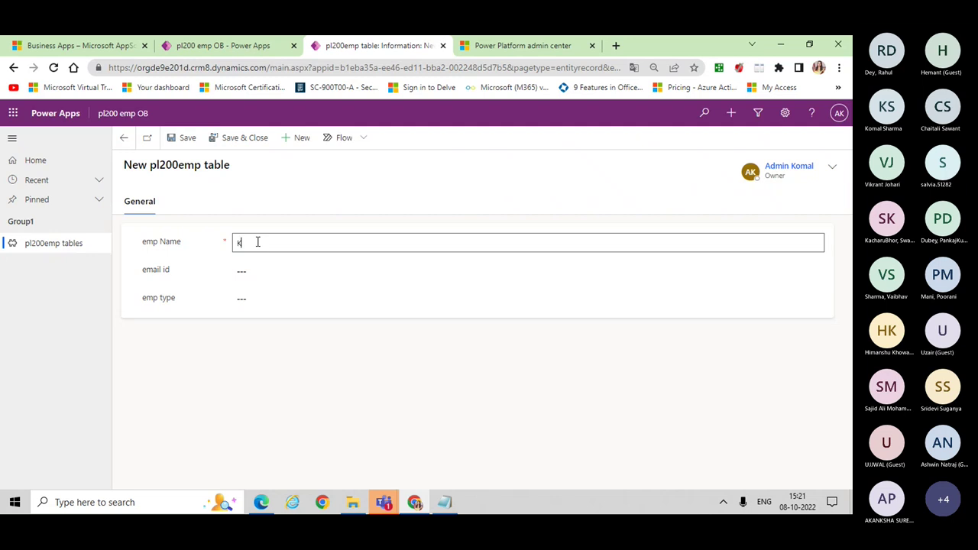
key(BackSpace)
text(Emp 1)
click(259, 262)
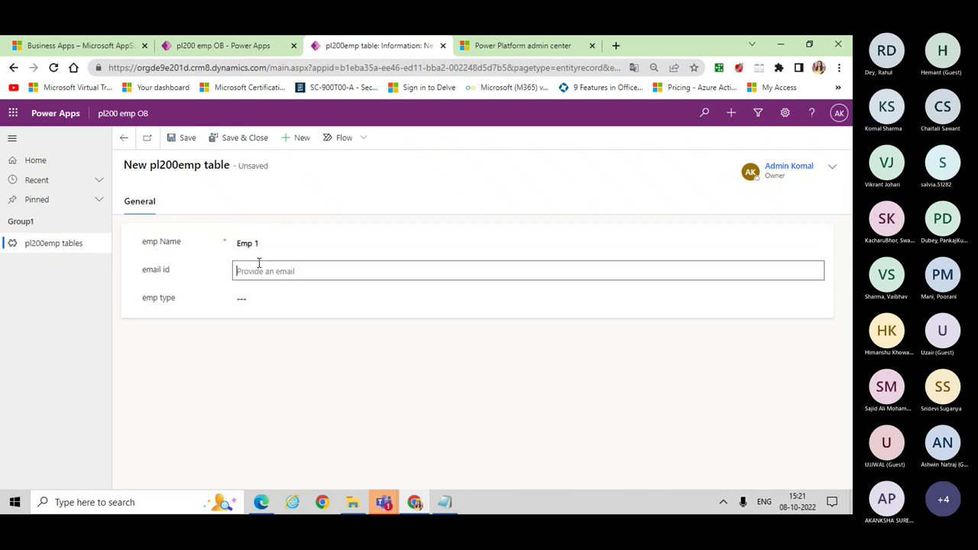
Step: Set emp type to Part Time and save and close the record
click(270, 300)
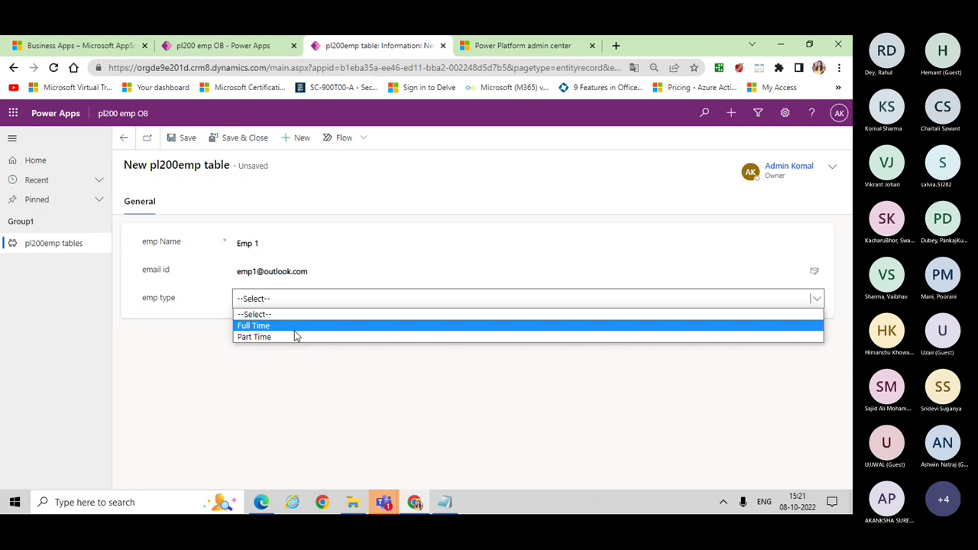
click(295, 339)
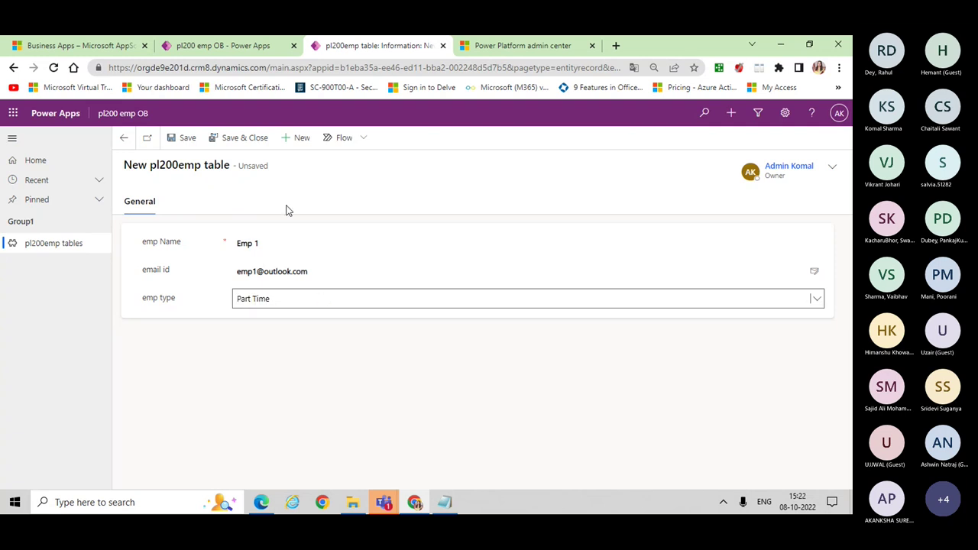
click(218, 142)
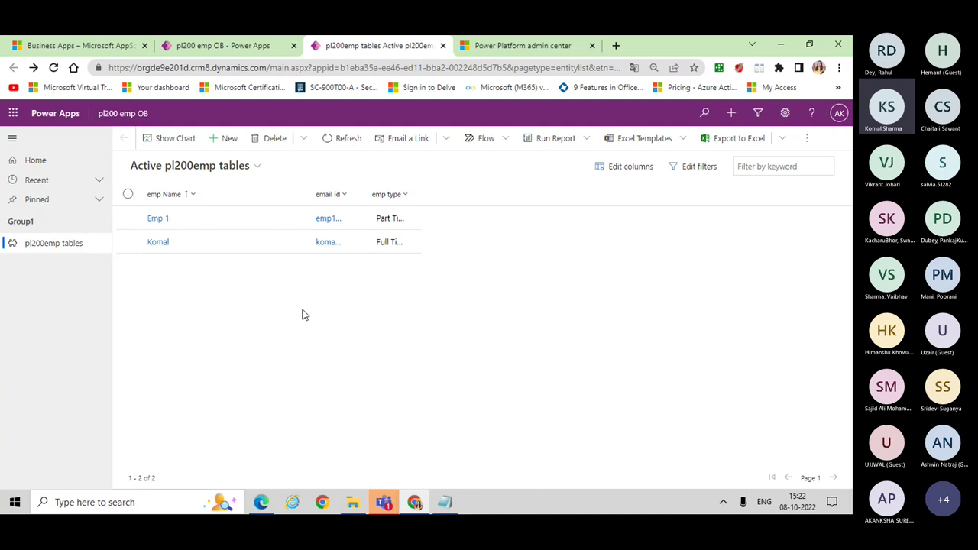
Step: Switch from Power Apps to the Microsoft Teams meeting window via the taskbar
click(397, 506)
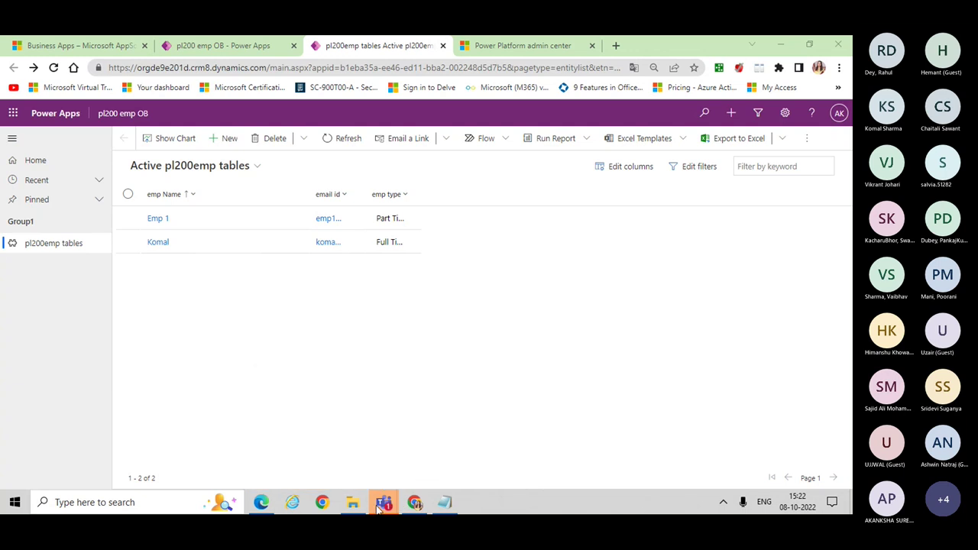
mouse_move(381, 508)
click(415, 462)
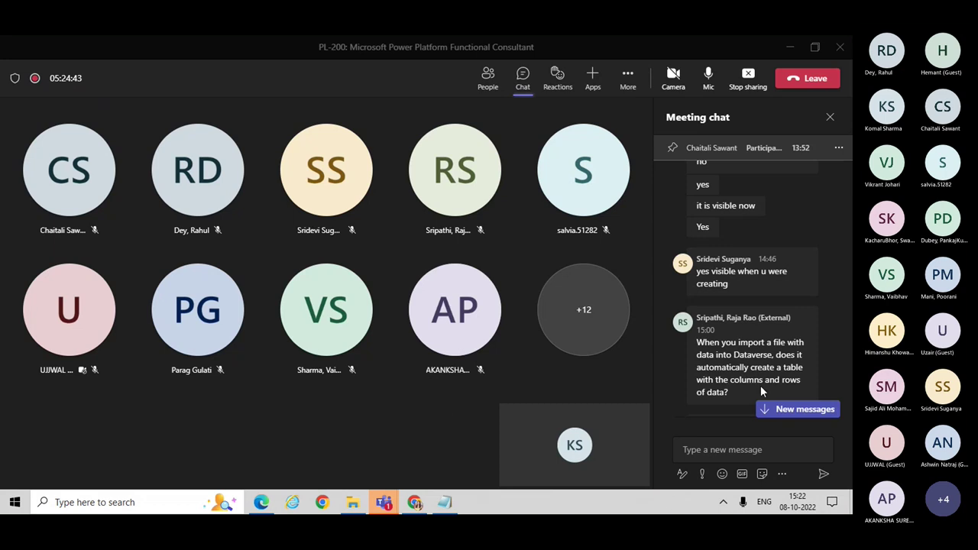
Step: Jump to the newer messages in the Teams meeting chat pane
click(756, 367)
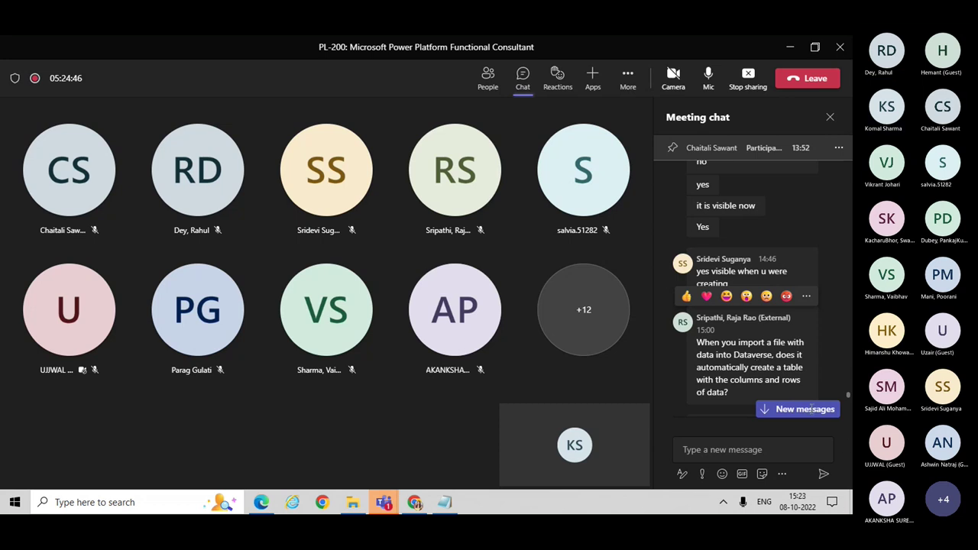
click(781, 411)
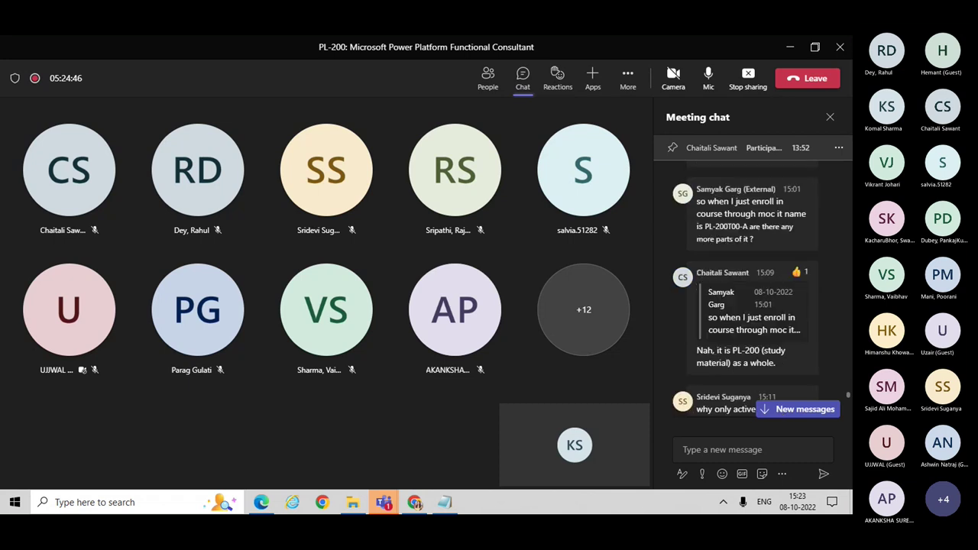